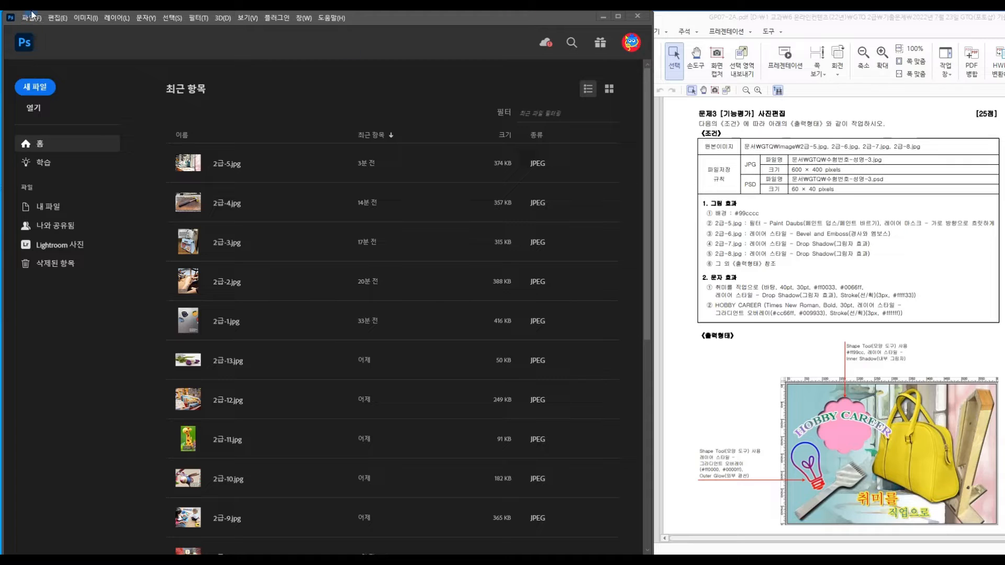
- Start a new document and copy the exam-number-and-name text from the Notepad note for its title
{"action": "left_click", "coordinate": [33, 18]}
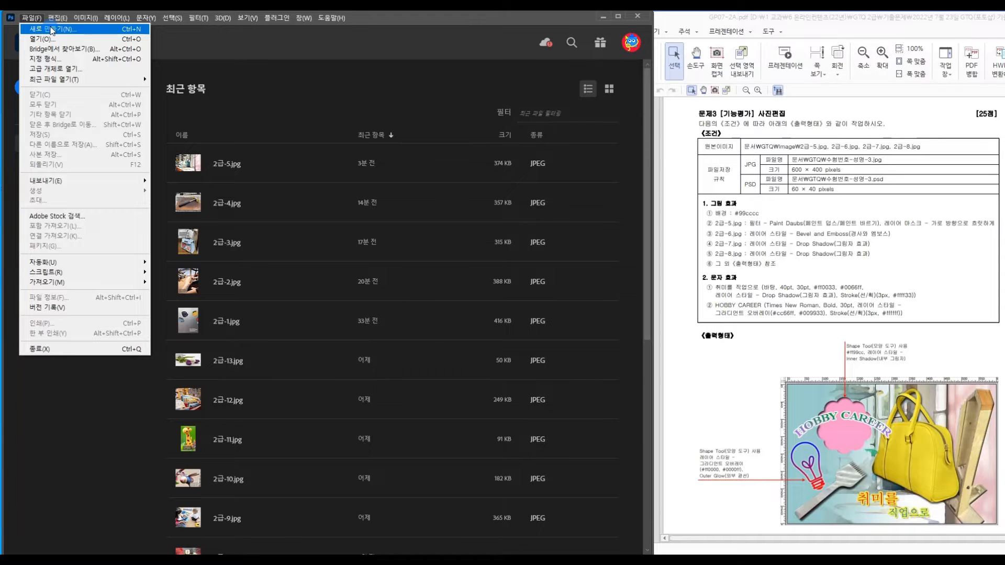
{"action": "left_click", "coordinate": [52, 29]}
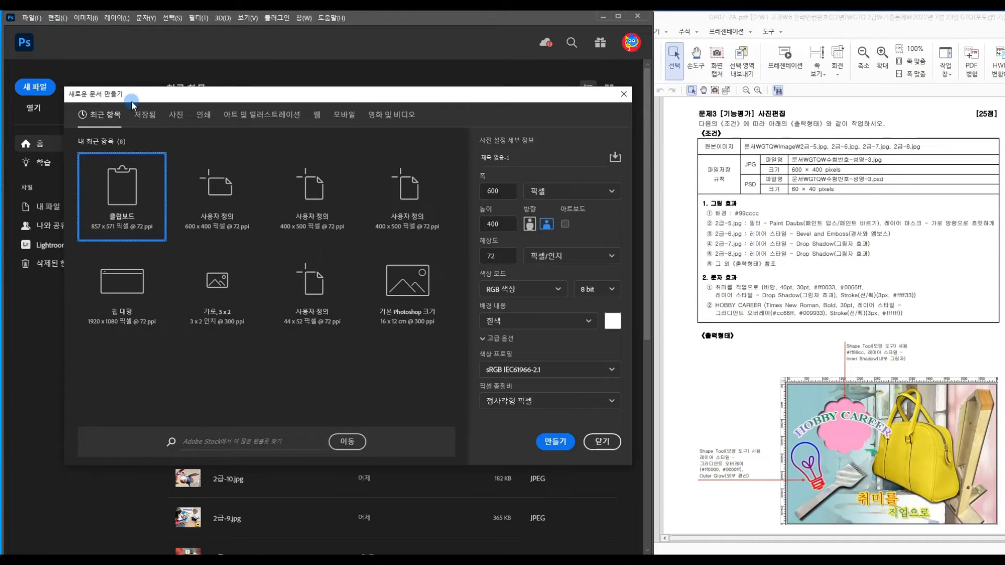
{"action": "left_click", "coordinate": [539, 156]}
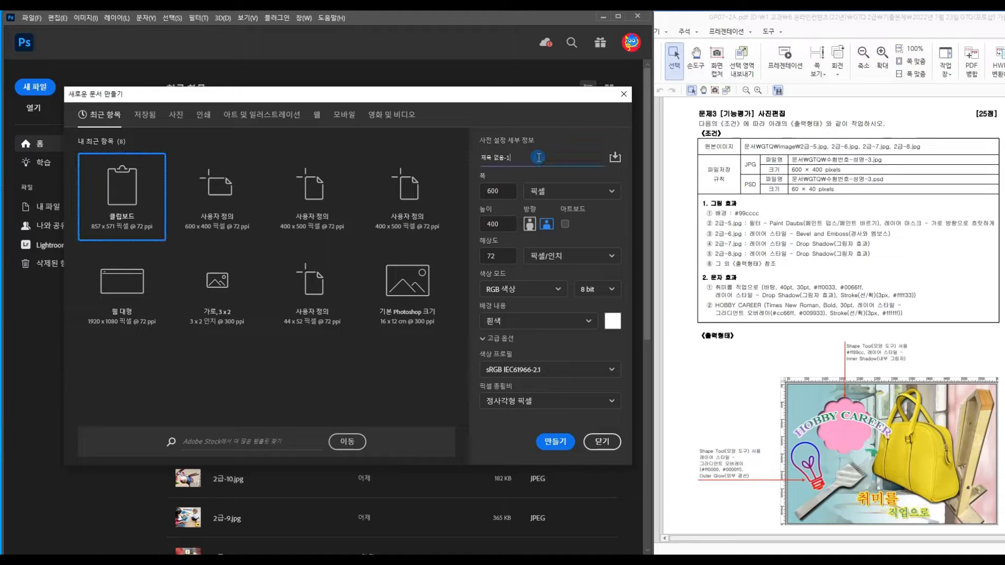
{"action": "key", "text": "alt+Tab"}
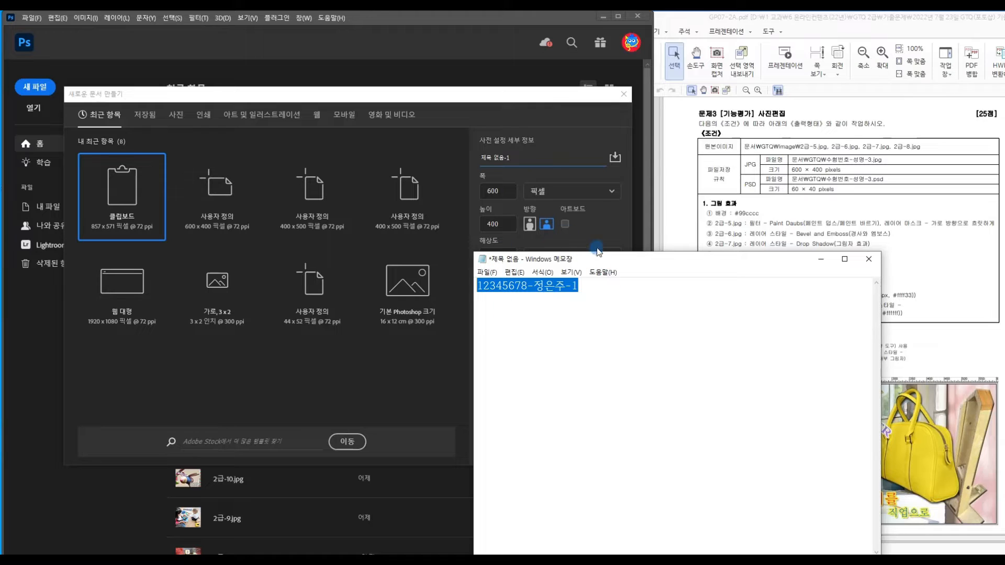
{"action": "right_click", "coordinate": [569, 288]}
{"action": "left_click", "coordinate": [537, 317]}
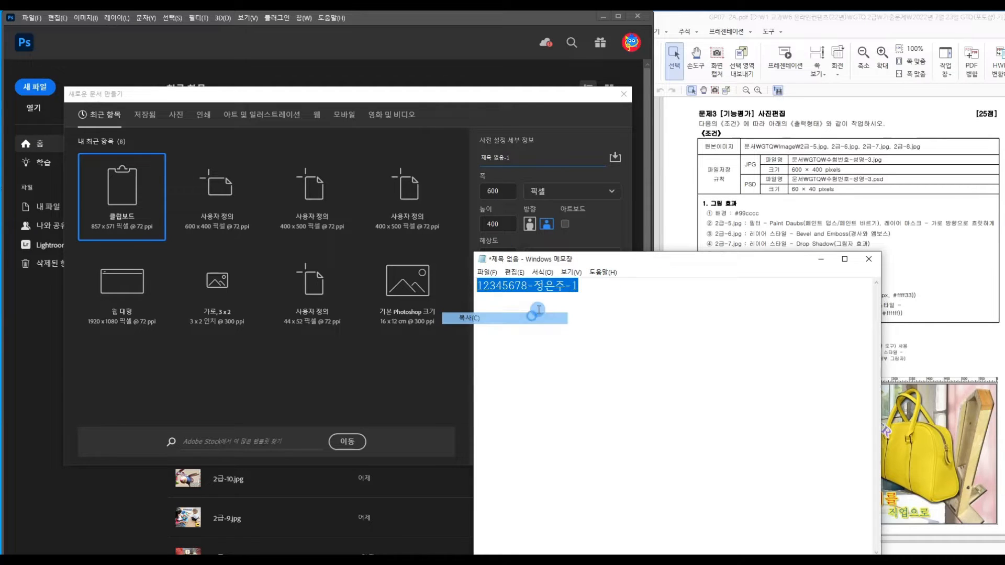
{"action": "left_click", "coordinate": [820, 259]}
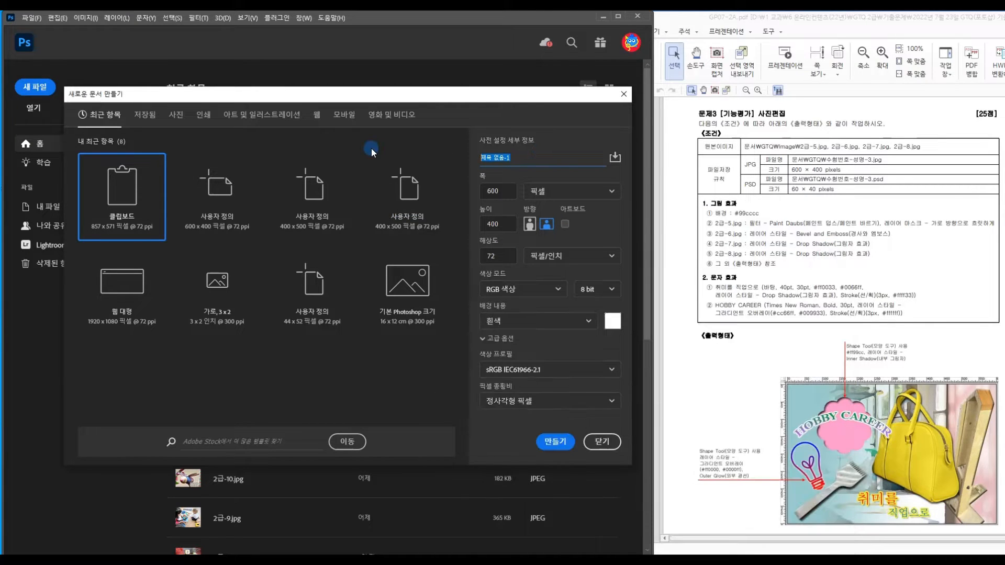
- Title the document with the exam number and name ending in -3, and create it at 600 × 400 pixels
{"action": "key", "text": "ctrl+v"}
{"action": "key", "text": "BackSpace"}
{"action": "type", "text": "123"}
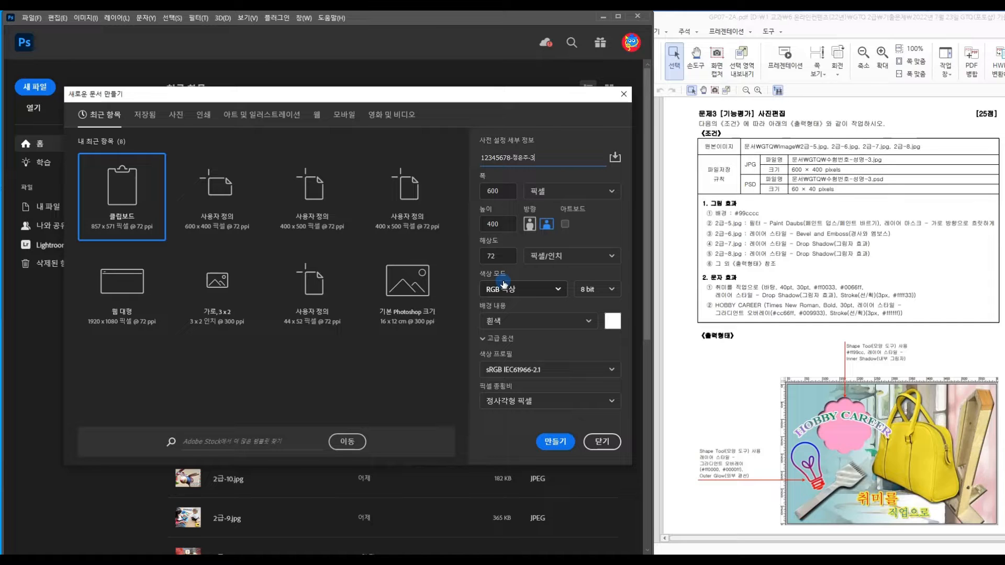
{"action": "left_click", "coordinate": [554, 441]}
- Undock the new document into a floating window and enlarge it to show the whole canvas
{"action": "left_click_drag", "start_coordinate": [117, 55], "coordinate": [127, 75]}
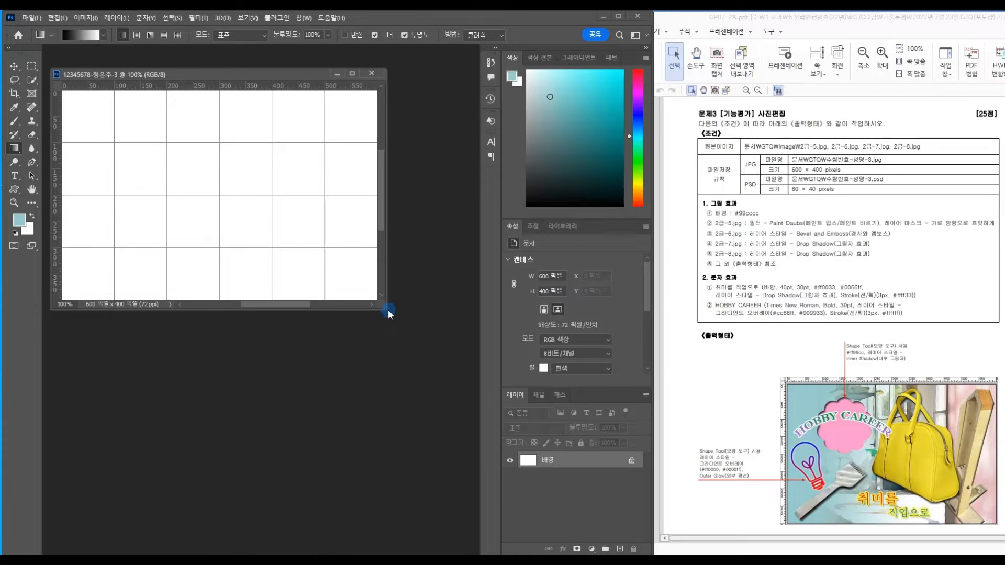
{"action": "left_click_drag", "start_coordinate": [385, 308], "coordinate": [441, 346]}
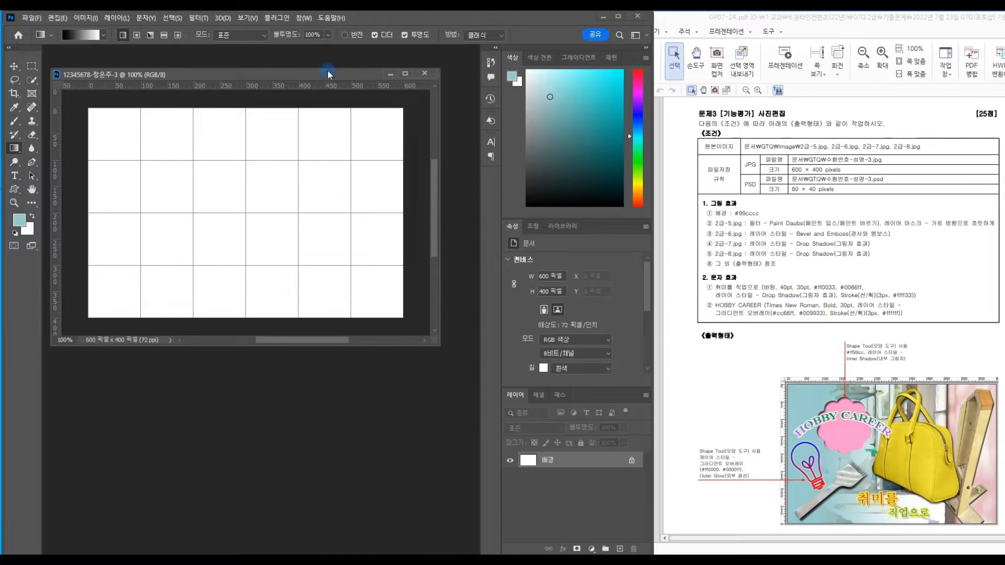
{"action": "left_click_drag", "start_coordinate": [328, 75], "coordinate": [337, 64]}
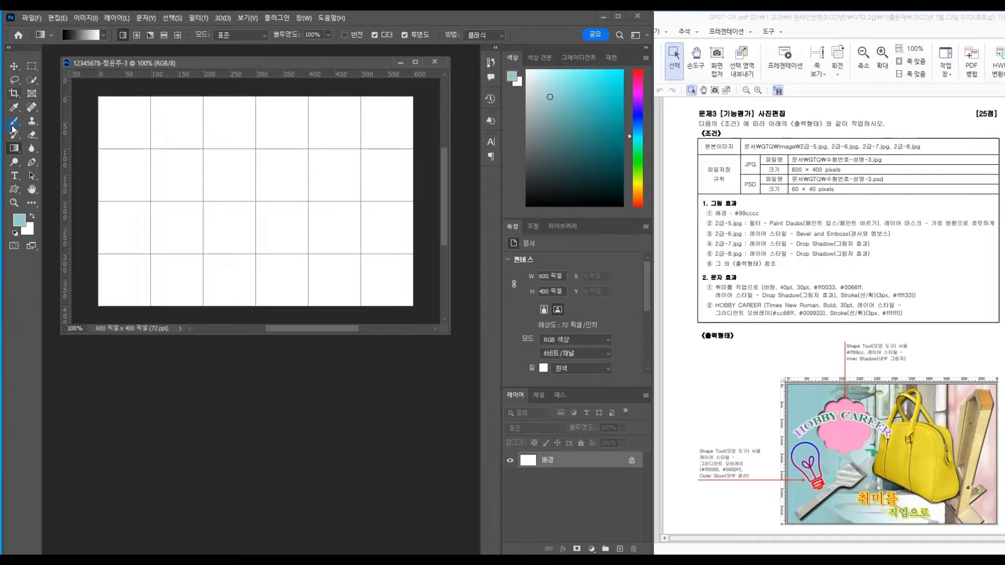
- Fill the background layer with the foreground color #99cccc
{"action": "left_click", "coordinate": [21, 219]}
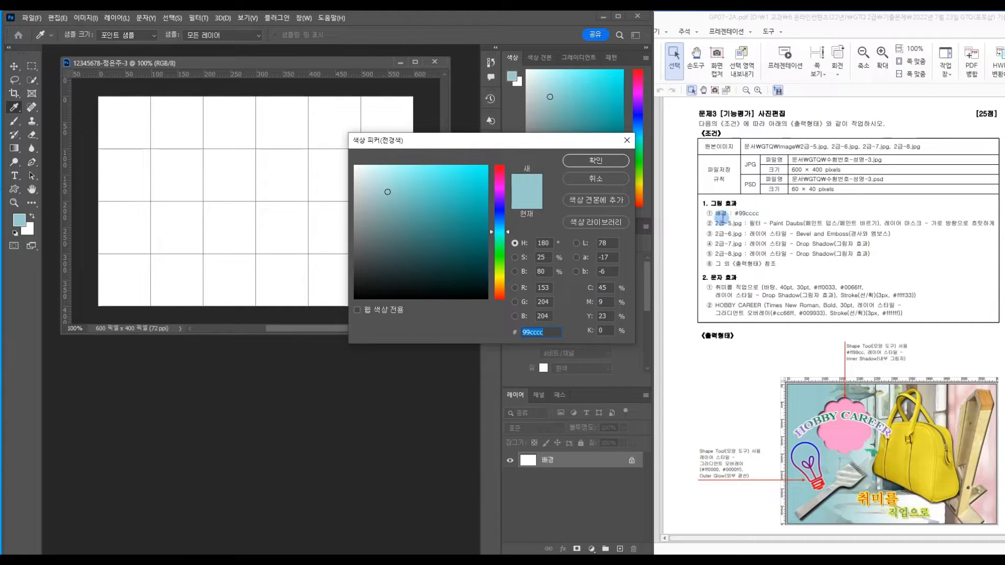
{"action": "left_click", "coordinate": [602, 161]}
{"action": "key", "text": "g"}
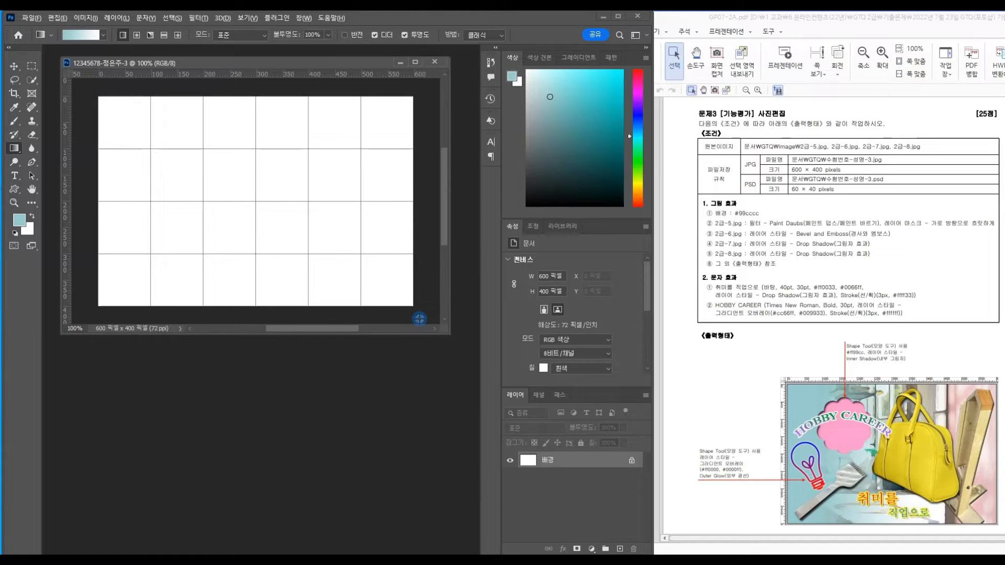
{"action": "key", "text": "alt+Delete"}
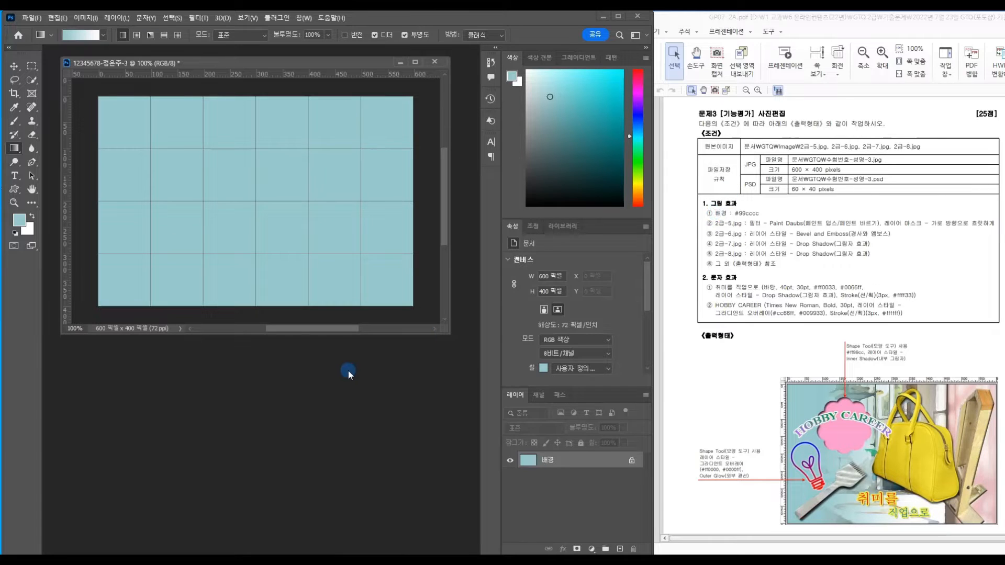
- Open 2급-5.jpg in a floating window and copy the whole image into the 600 × 400 document as a new layer
{"action": "double_click", "coordinate": [319, 377]}
{"action": "left_click", "coordinate": [392, 206]}
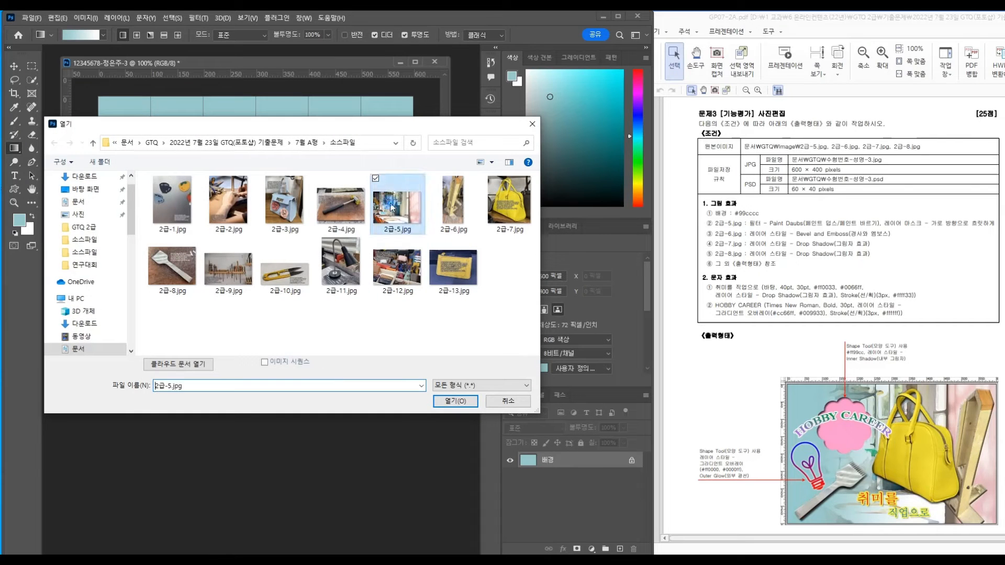
{"action": "double_click", "coordinate": [391, 205]}
{"action": "left_click_drag", "start_coordinate": [257, 78], "coordinate": [398, 203]}
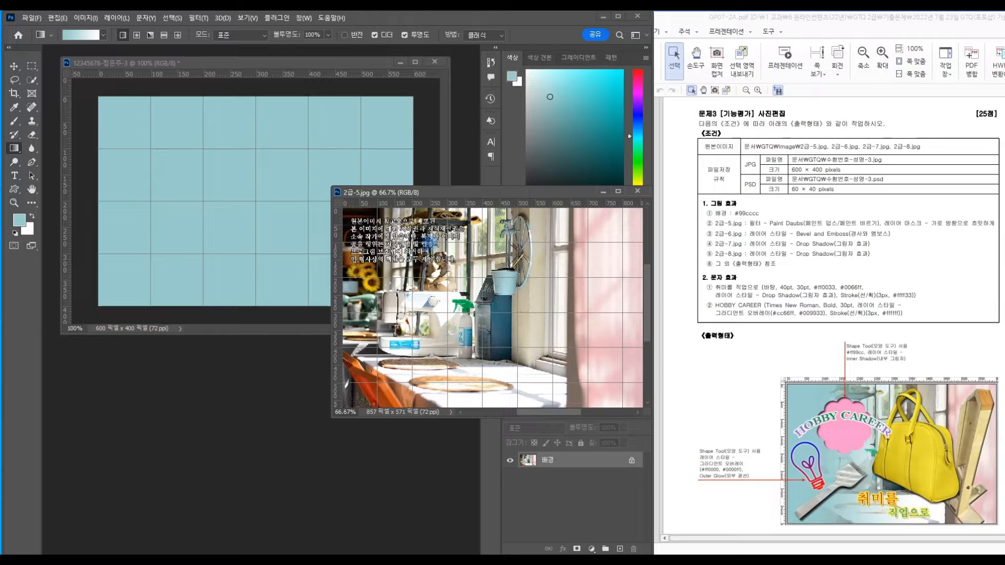
{"action": "key", "text": "ctrl+a"}
{"action": "left_click", "coordinate": [325, 75]}
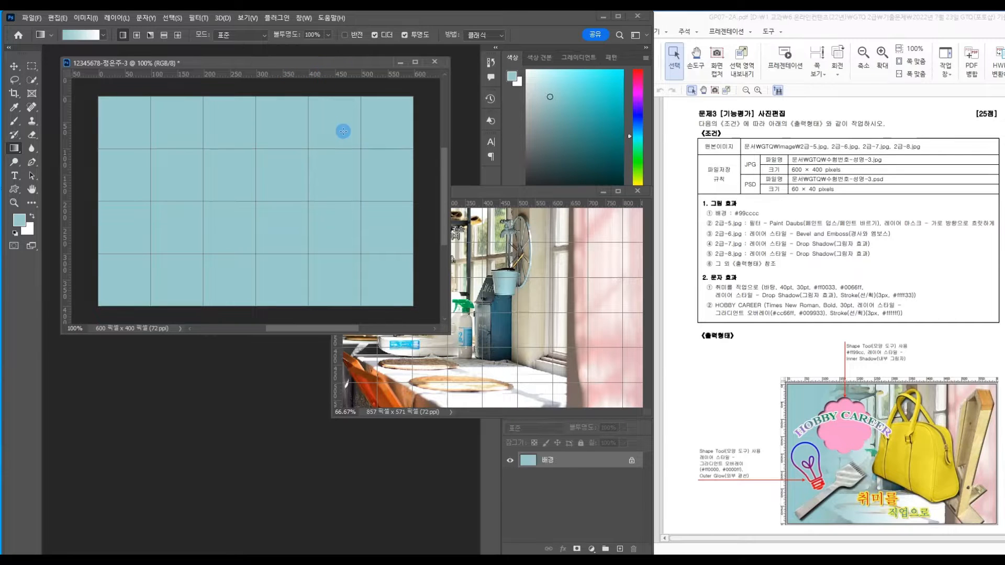
{"action": "key", "text": "ctrl+v"}
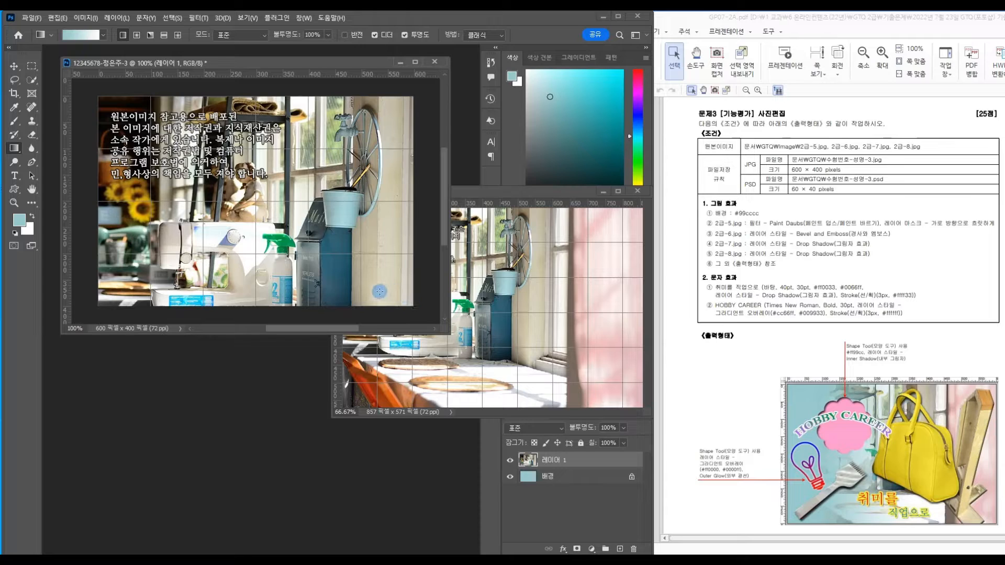
- Shift the pasted window photo to about X -215, Y 0 pixels and close the 2급-5.jpg source image
{"action": "key", "text": "ctrl+t"}
{"action": "left_click_drag", "start_coordinate": [374, 273], "coordinate": [259, 269]}
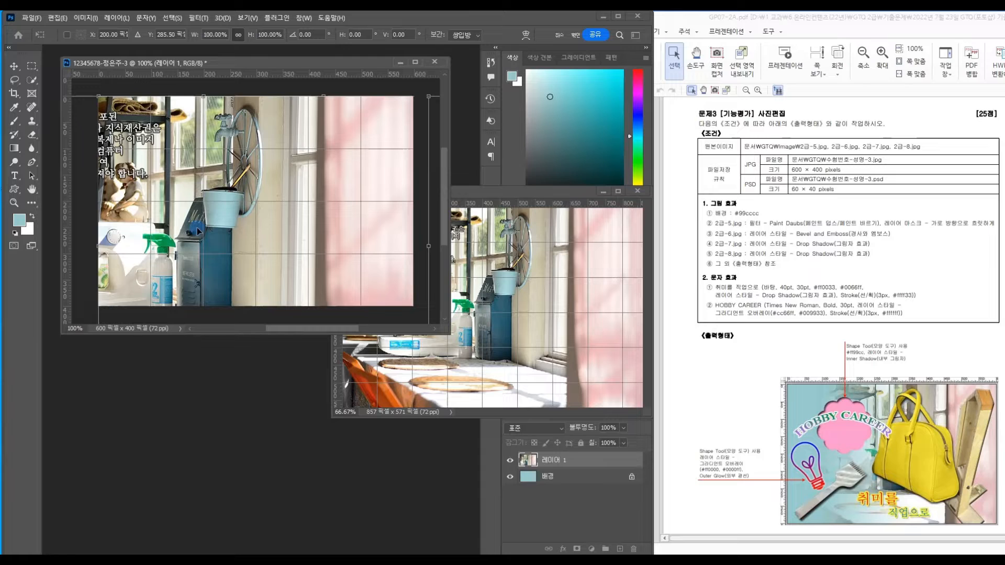
{"action": "mouse_move", "coordinate": [216, 166]}
{"action": "left_mouse_down"}
{"action": "mouse_move", "coordinate": [228, 169]}
{"action": "mouse_move", "coordinate": [221, 161]}
{"action": "left_mouse_up"}
{"action": "key", "text": "g"}
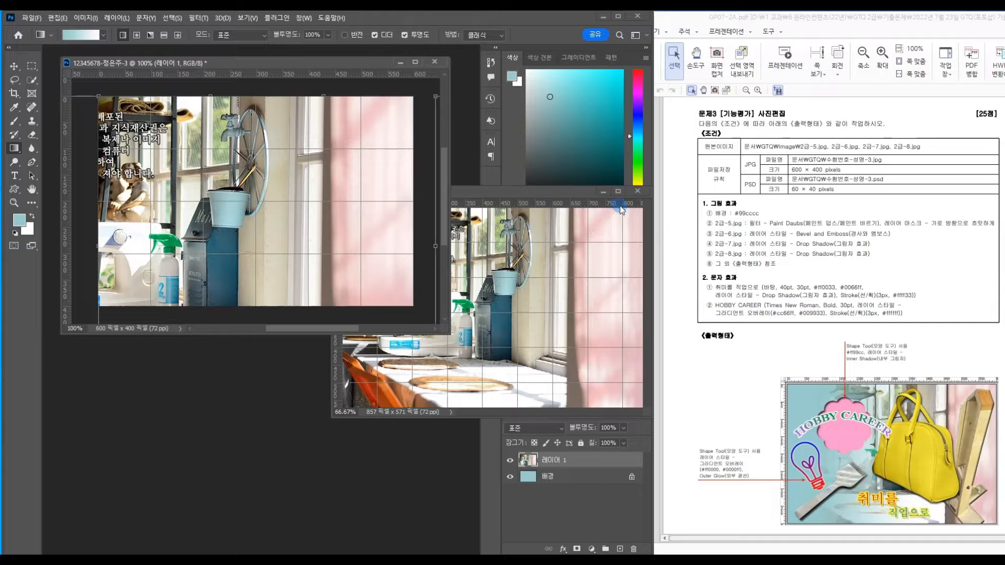
{"action": "left_click", "coordinate": [631, 192]}
{"action": "left_click", "coordinate": [635, 192]}
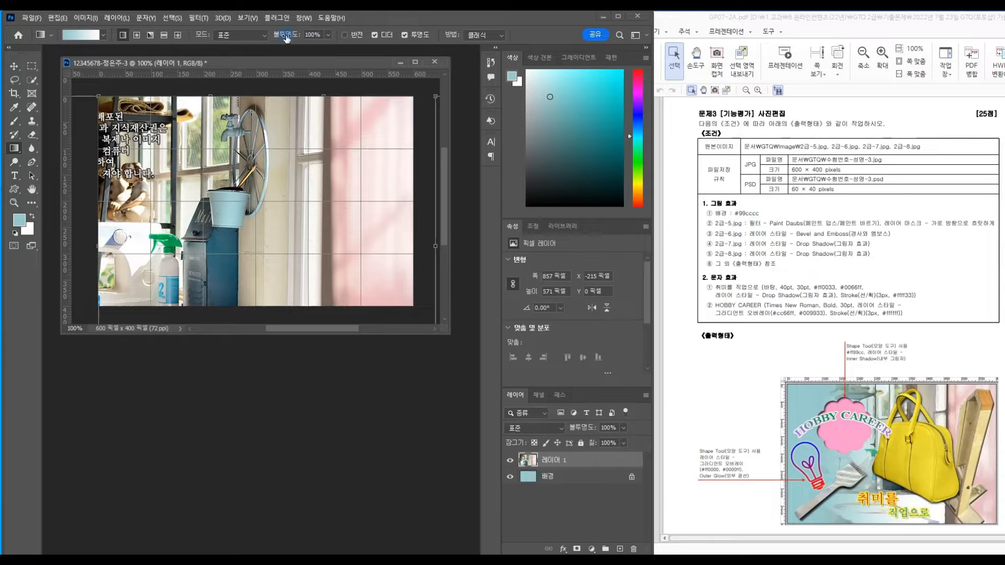
- Apply the Paint Daubs (페인트 바르기) filter to the photo layer with brush size 8, sharpness 7 and the simple brush type
{"action": "left_click", "coordinate": [201, 20]}
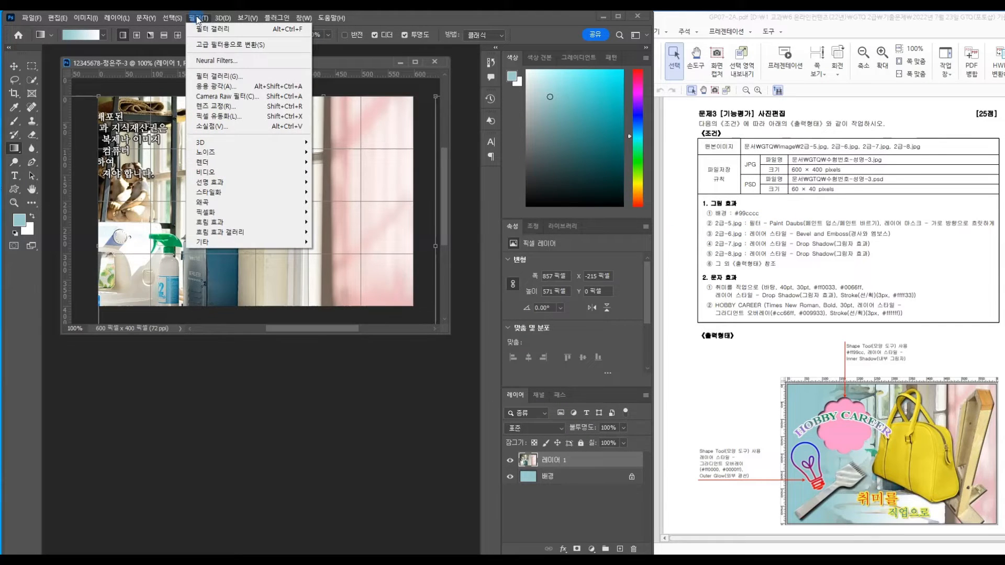
{"action": "left_click", "coordinate": [209, 78]}
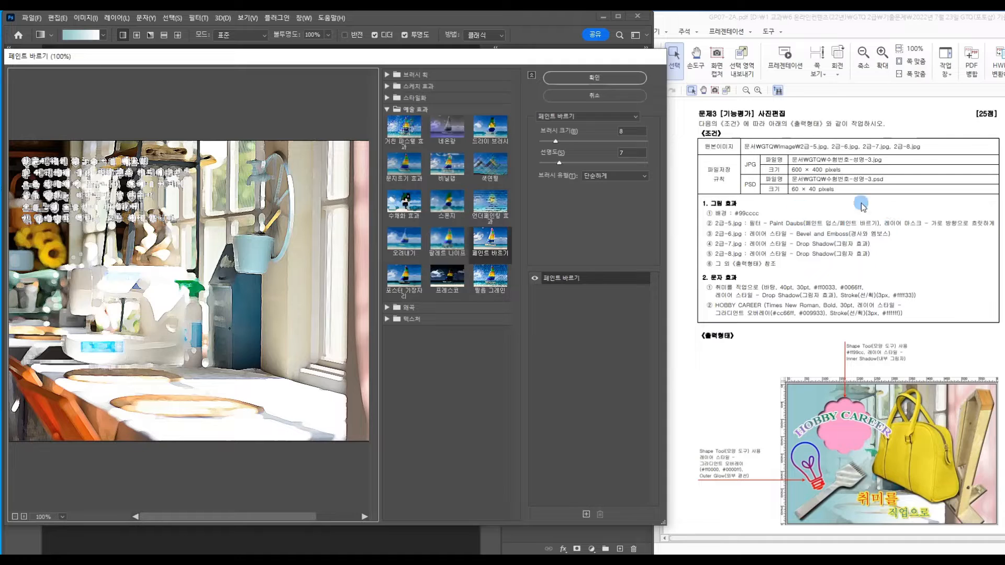
{"action": "left_click", "coordinate": [428, 110]}
{"action": "left_click", "coordinate": [430, 110]}
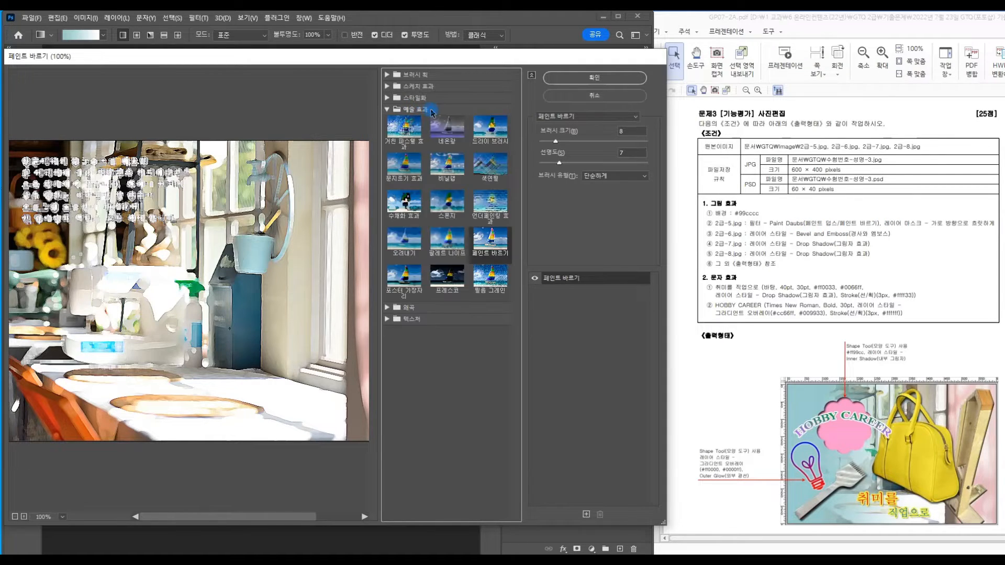
{"action": "left_click", "coordinate": [581, 78]}
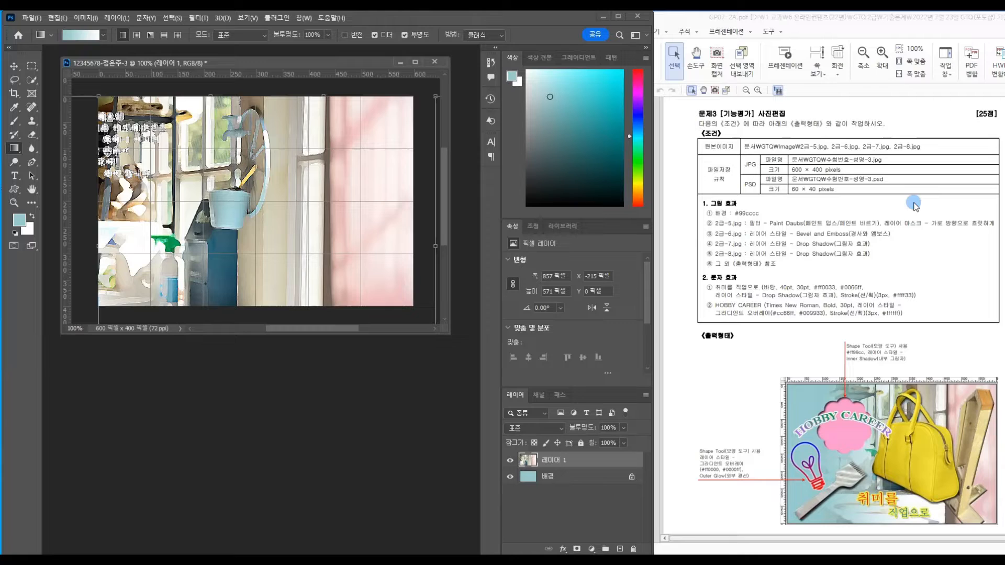
- Add a layer mask to the photo layer and fade its left side with a horizontal black-to-white gradient
{"action": "left_click", "coordinate": [576, 549]}
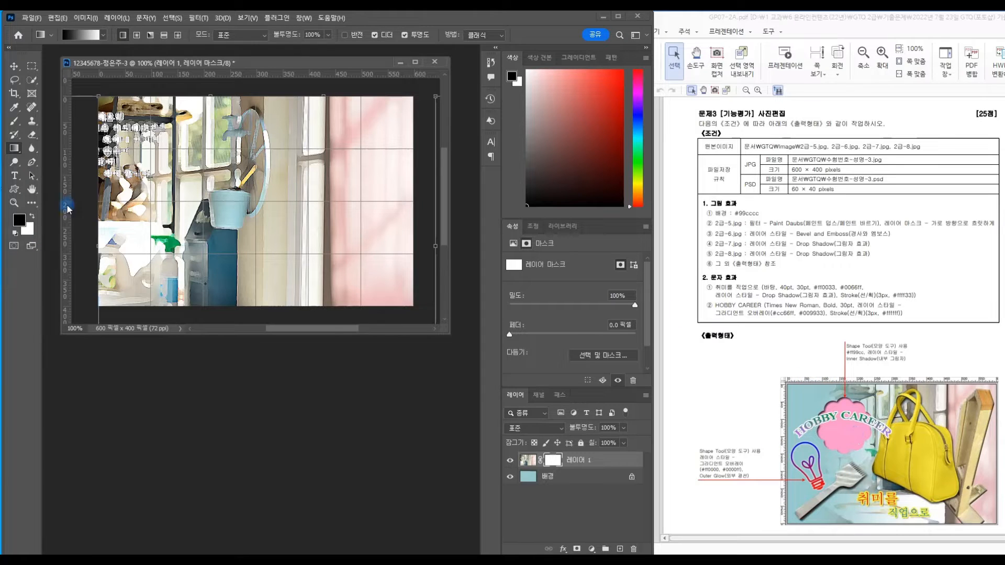
{"action": "left_click_drag", "start_coordinate": [108, 201], "coordinate": [296, 202]}
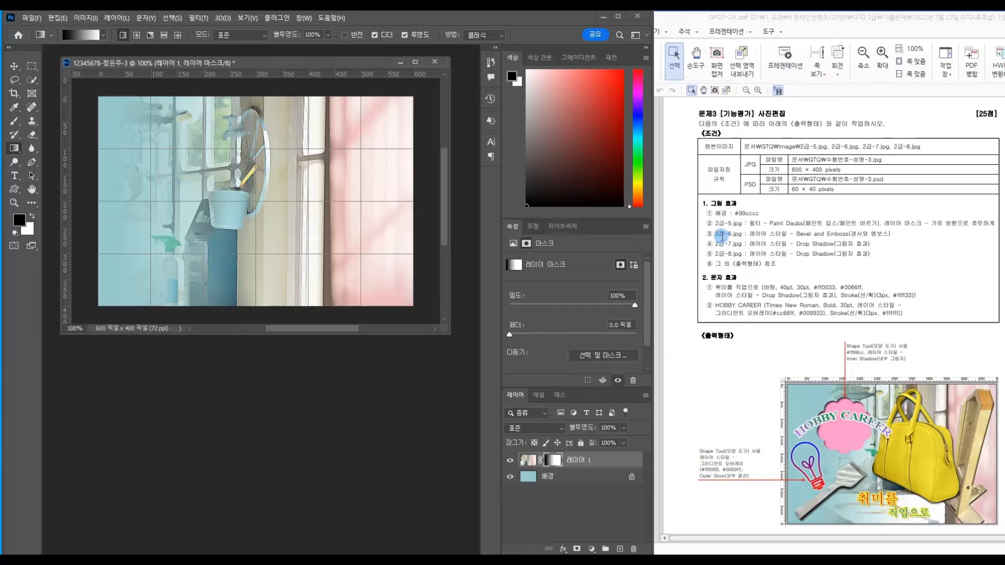
- Open 2급-7.jpg in a floating window and select the yellow handbag with the Object Selection tool
{"action": "double_click", "coordinate": [304, 390]}
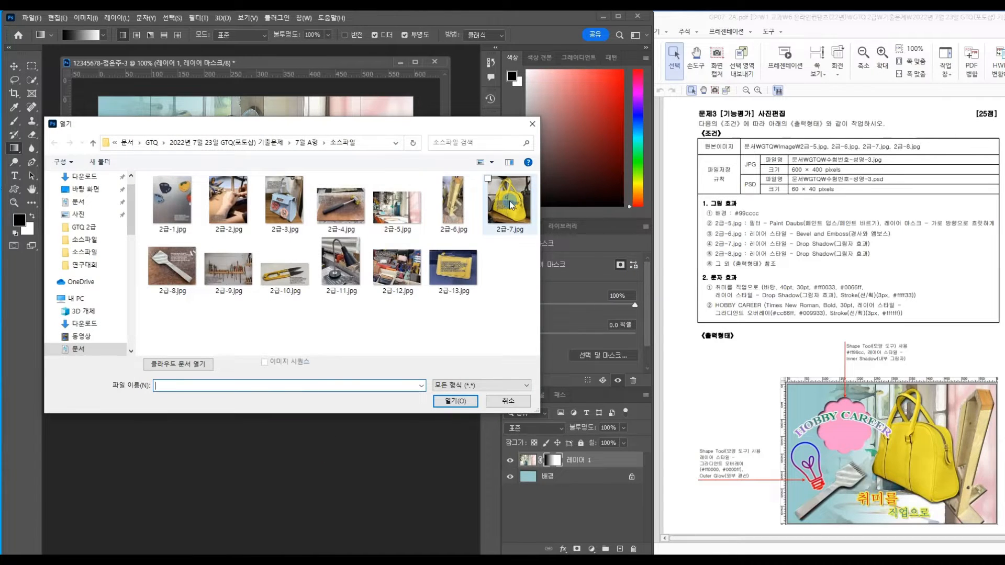
{"action": "double_click", "coordinate": [518, 203]}
{"action": "left_click_drag", "start_coordinate": [221, 80], "coordinate": [406, 68]}
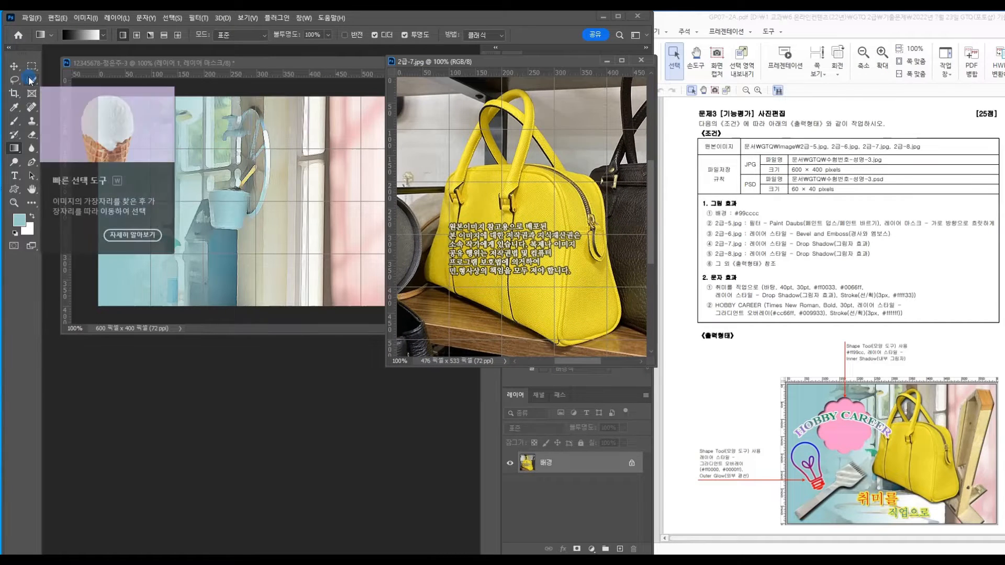
{"action": "left_click", "coordinate": [30, 80]}
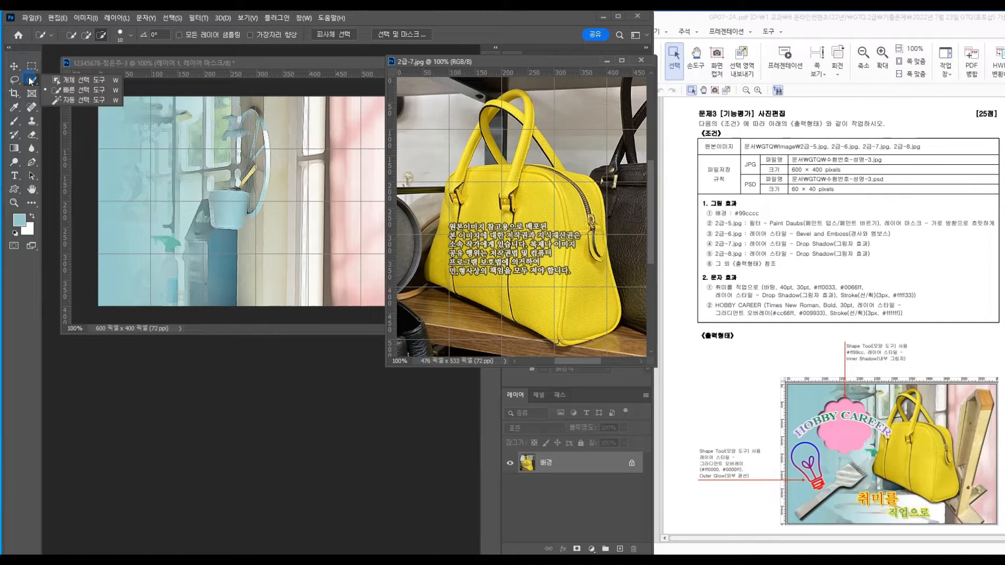
{"action": "left_click", "coordinate": [76, 80]}
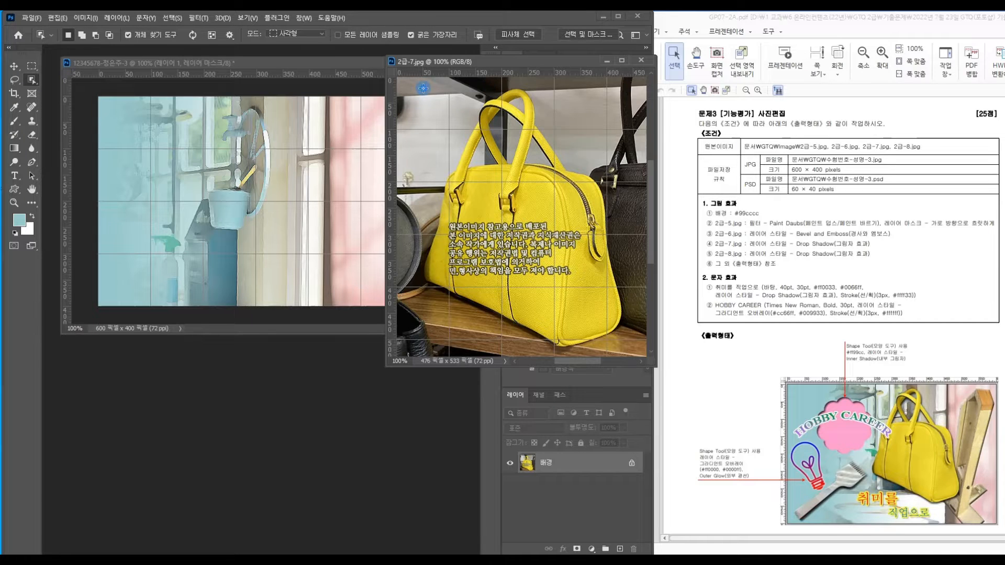
{"action": "left_click_drag", "start_coordinate": [422, 87], "coordinate": [624, 355]}
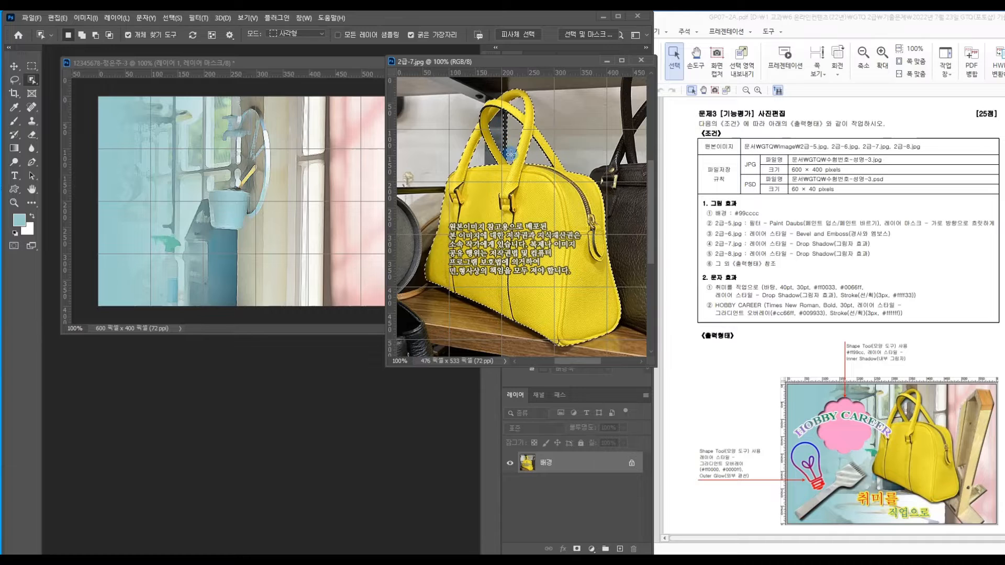
- Refine the handbag selection with the Quick Selection tool and copy the bag into the 600 × 400 document as a new layer
{"action": "right_click", "coordinate": [31, 81]}
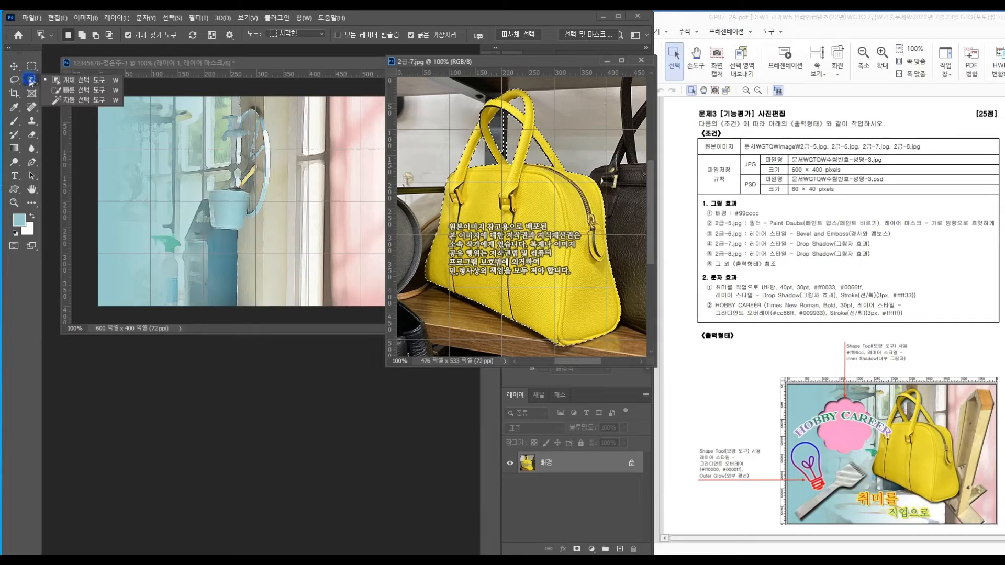
{"action": "left_click", "coordinate": [78, 89]}
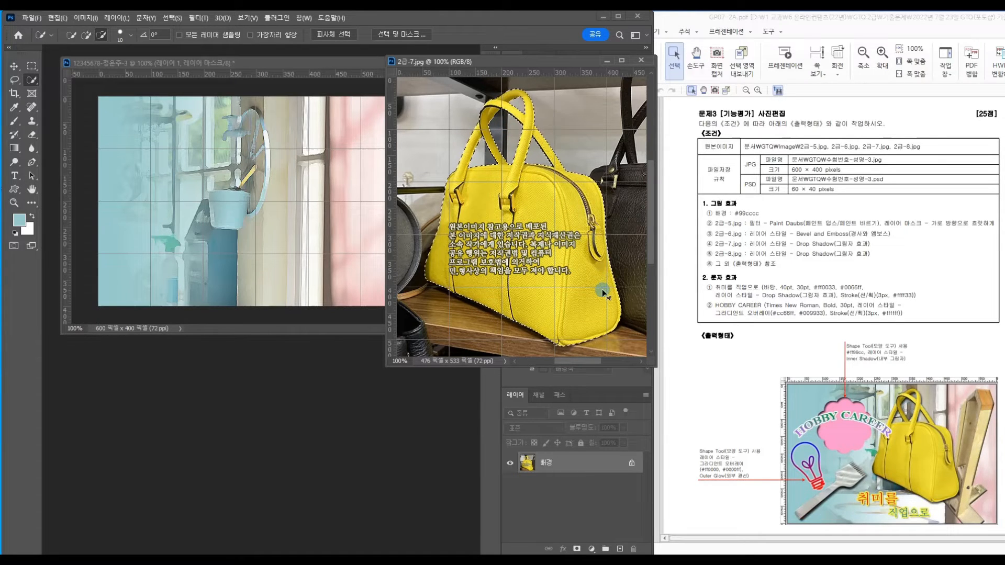
{"action": "left_click", "coordinate": [306, 65]}
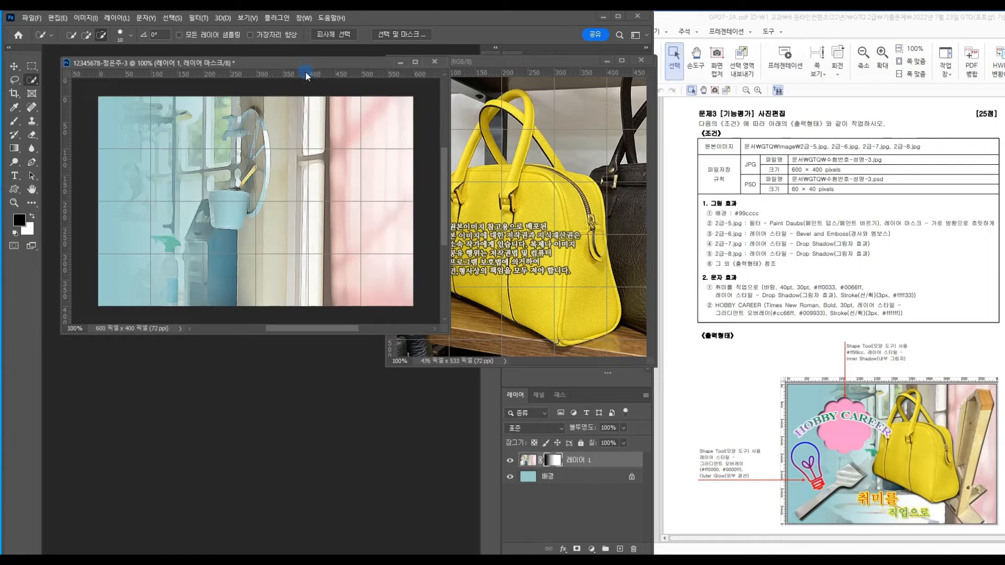
{"action": "key", "text": "ctrl+v"}
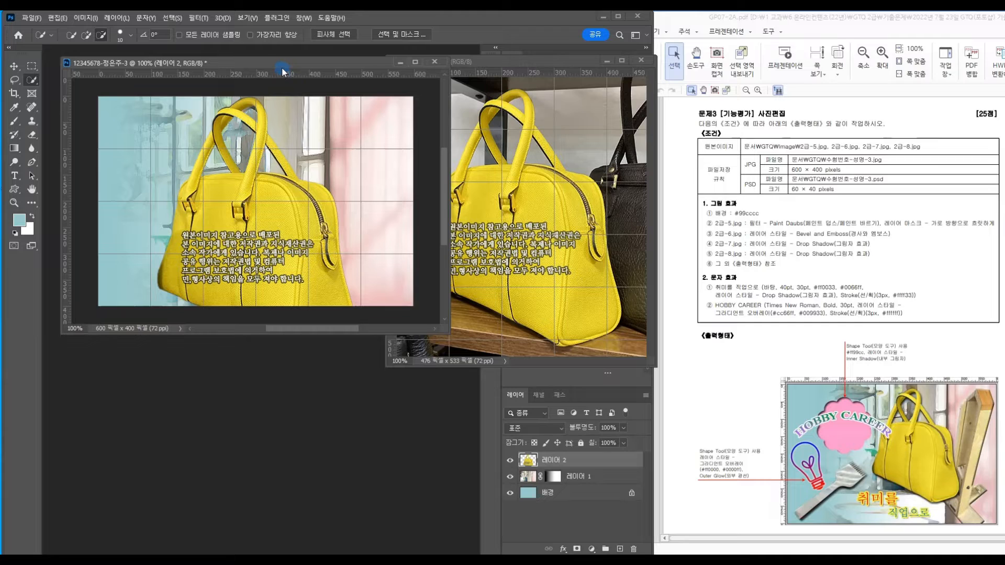
- Scale the handbag layer to 60% and place it just right of the canvas centre
{"action": "key", "text": "ctrl+t"}
{"action": "left_click_drag", "start_coordinate": [303, 225], "coordinate": [317, 226]}
{"action": "left_click_drag", "start_coordinate": [375, 105], "coordinate": [278, 207]}
{"action": "left_click_drag", "start_coordinate": [237, 262], "coordinate": [258, 157]}
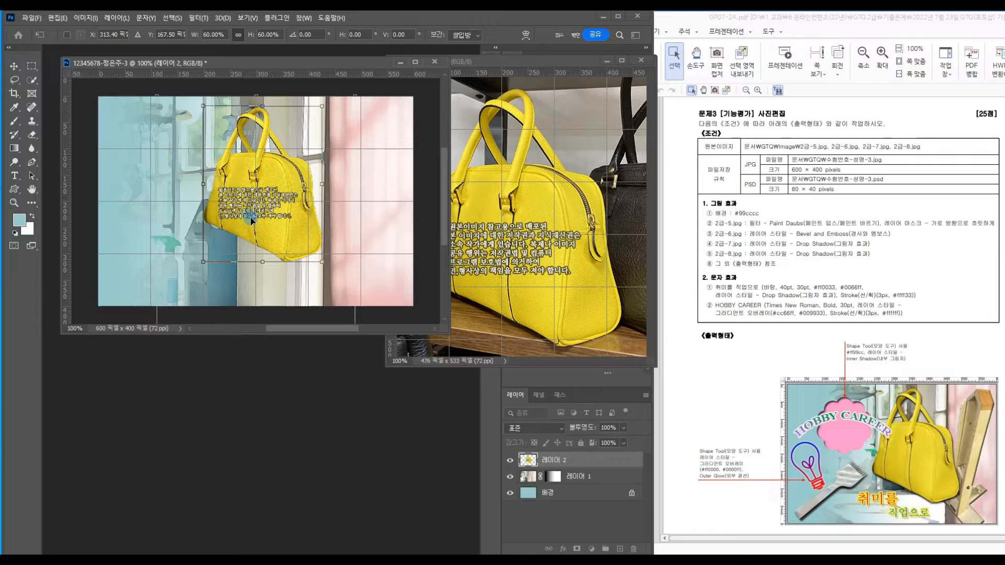
{"action": "left_click_drag", "start_coordinate": [253, 221], "coordinate": [296, 235]}
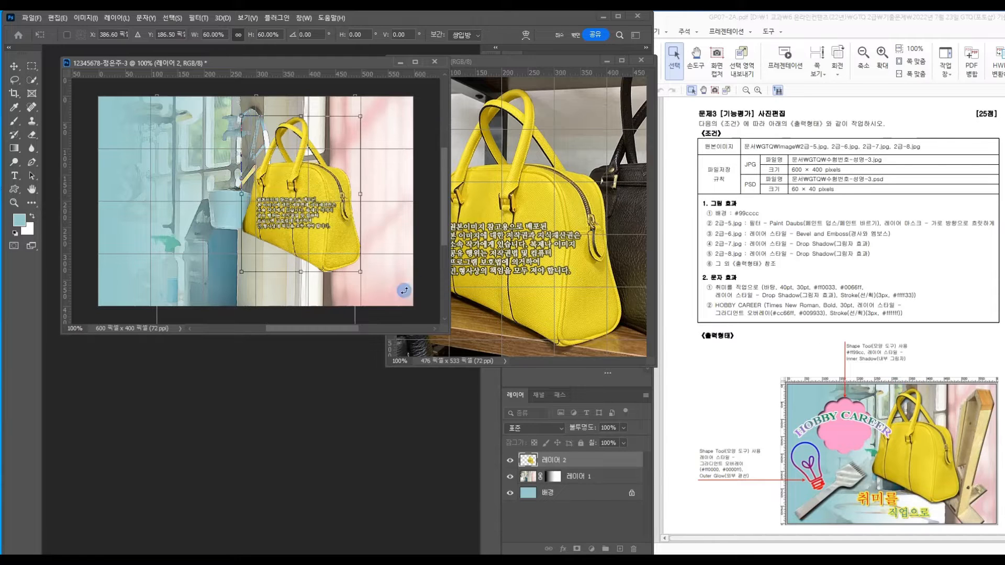
{"action": "key", "text": "Return"}
{"action": "key", "text": "w"}
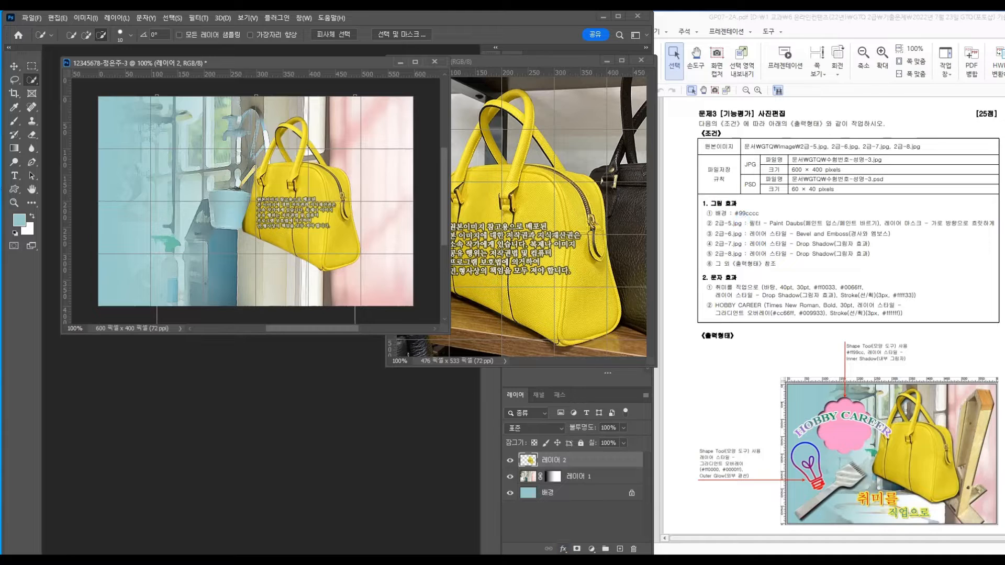
- Apply a Bevel and Emboss (경사와 엠보스) style to the handbag layer with an 84% depth
{"action": "left_click", "coordinate": [563, 549]}
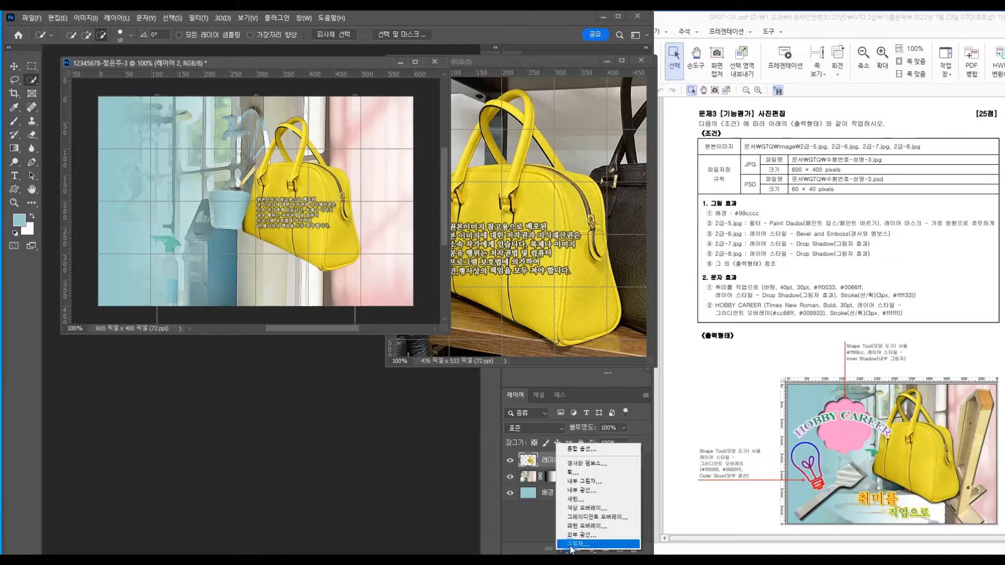
{"action": "left_click", "coordinate": [589, 465]}
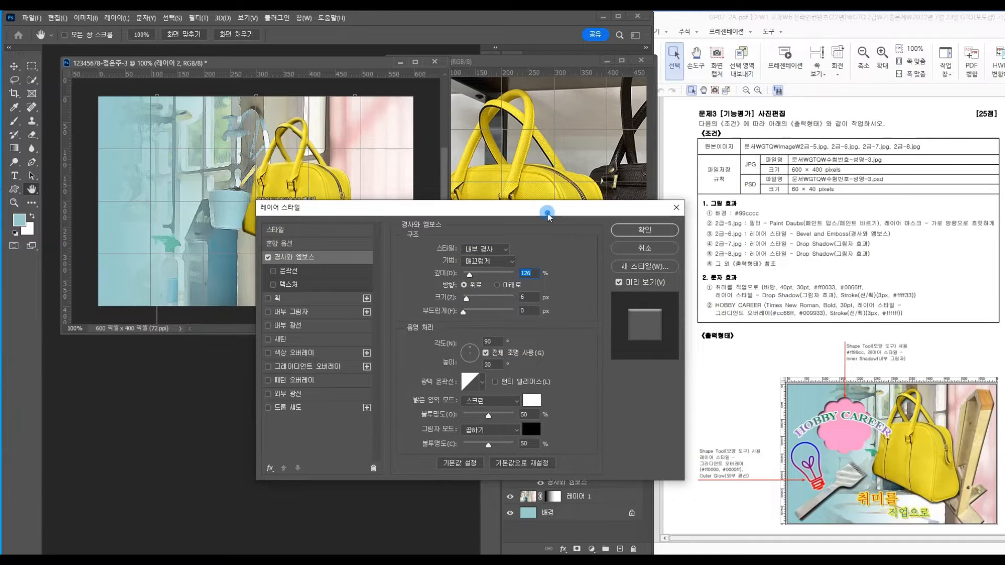
{"action": "left_click_drag", "start_coordinate": [545, 209], "coordinate": [576, 272]}
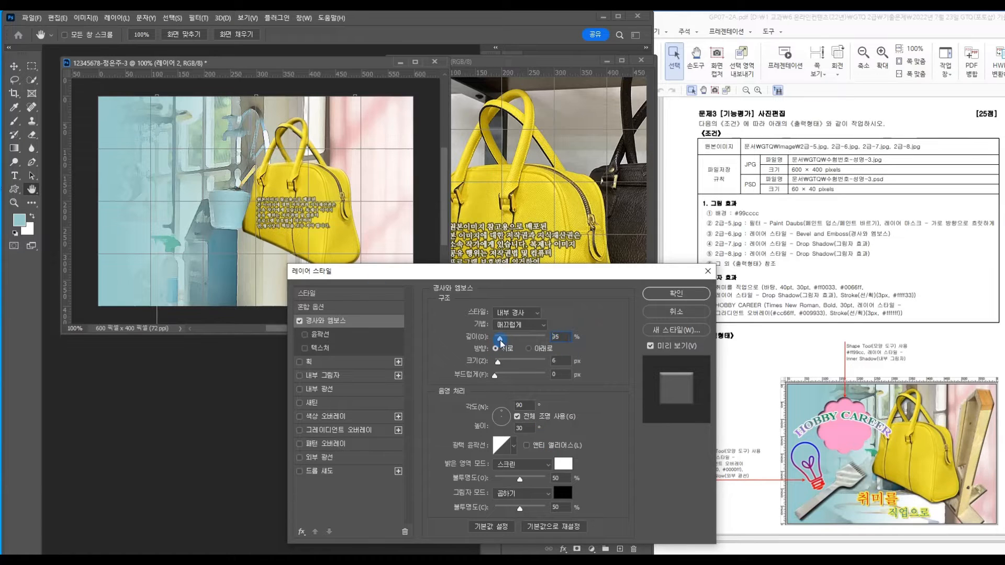
{"action": "left_click_drag", "start_coordinate": [500, 341], "coordinate": [501, 344]}
{"action": "left_click", "coordinate": [675, 293]}
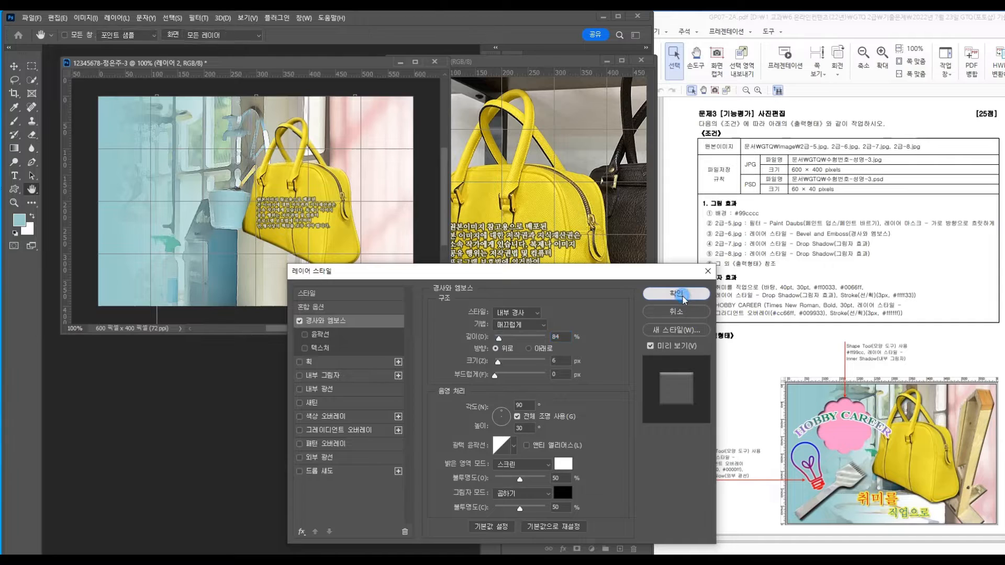
- Close the 2급-7.jpg source image
{"action": "left_click", "coordinate": [651, 67]}
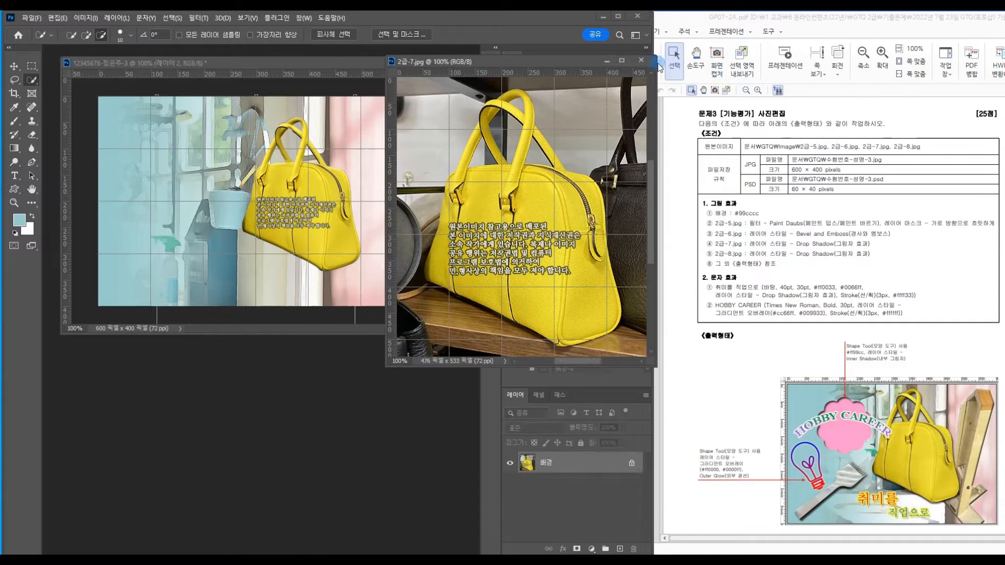
{"action": "left_click", "coordinate": [640, 60]}
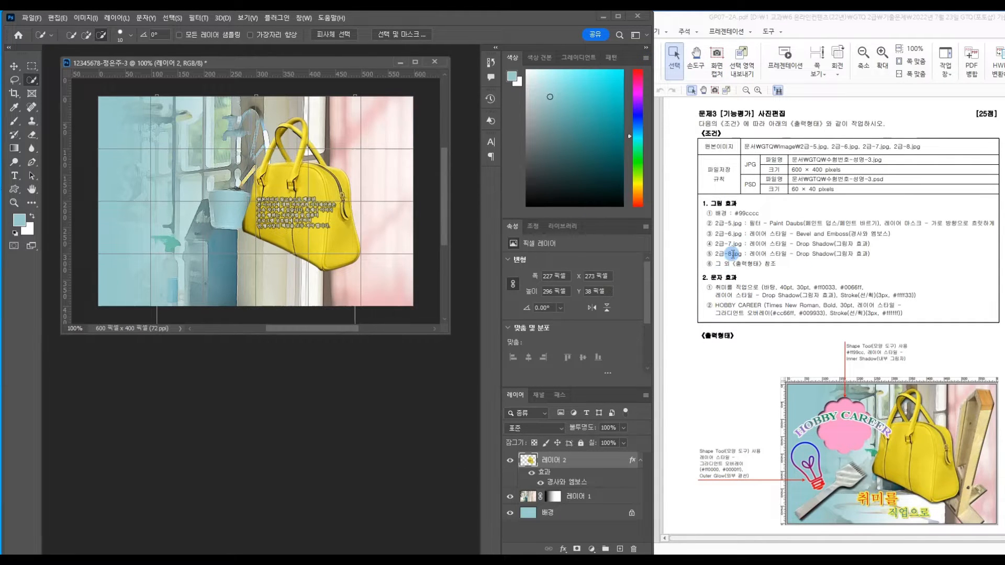
{"action": "double_click", "coordinate": [279, 377]}
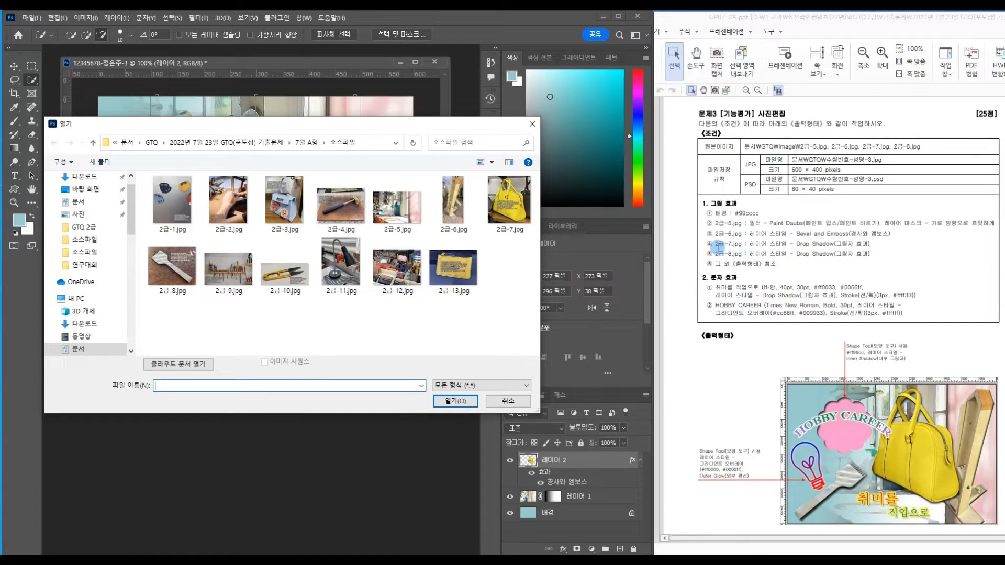
{"action": "left_click_drag", "start_coordinate": [381, 126], "coordinate": [456, 239]}
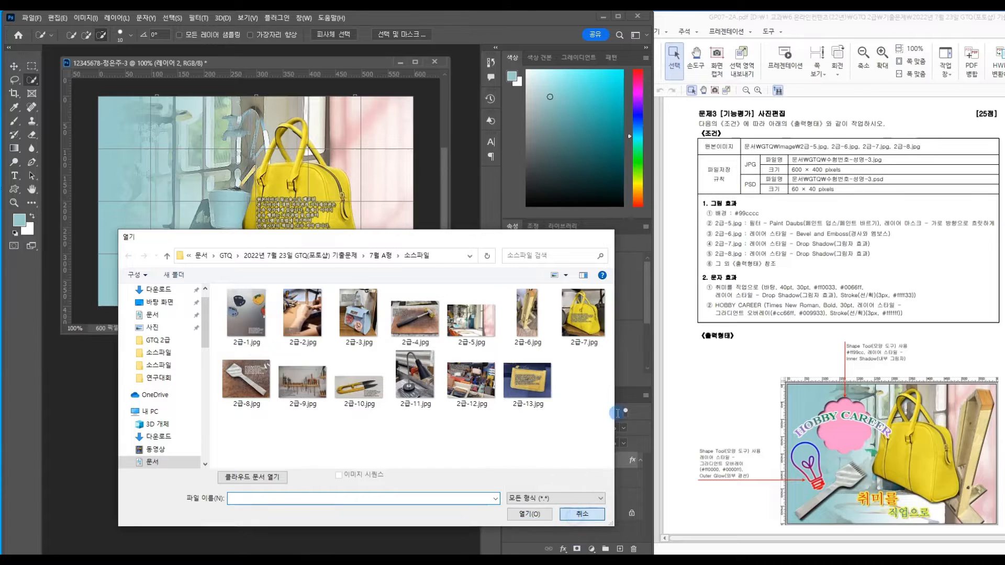
{"action": "left_click", "coordinate": [579, 513]}
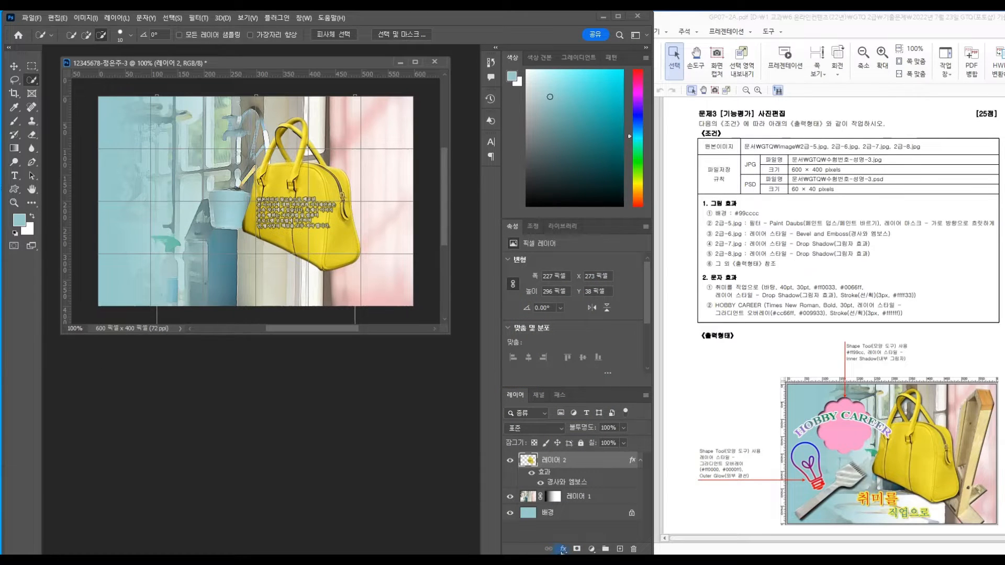
- Replace the handbag layer's Bevel and Emboss style with a Drop Shadow
{"action": "left_click", "coordinate": [563, 549]}
{"action": "left_click", "coordinate": [580, 468]}
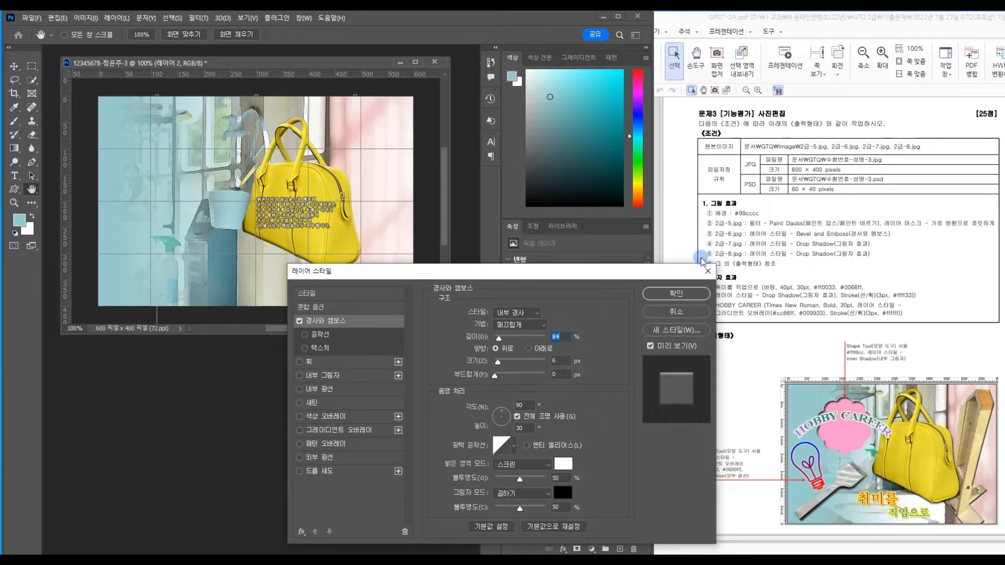
{"action": "left_click", "coordinate": [299, 322]}
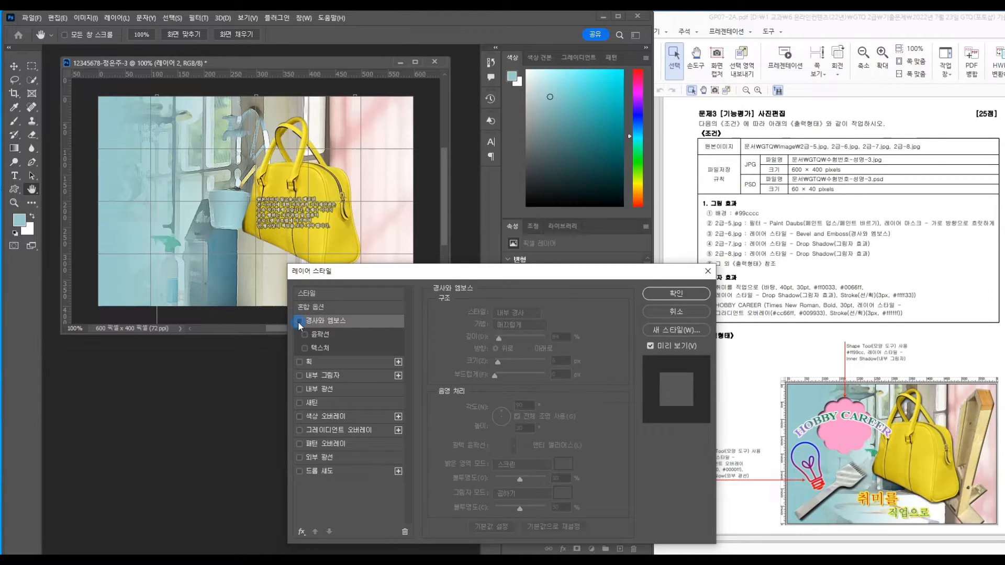
{"action": "left_click", "coordinate": [299, 471]}
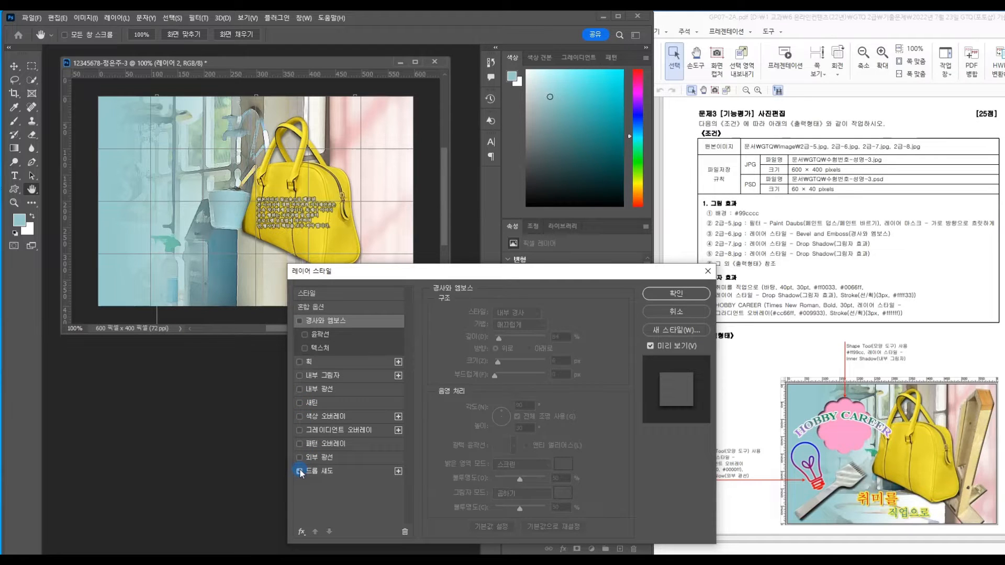
{"action": "left_click", "coordinate": [675, 294]}
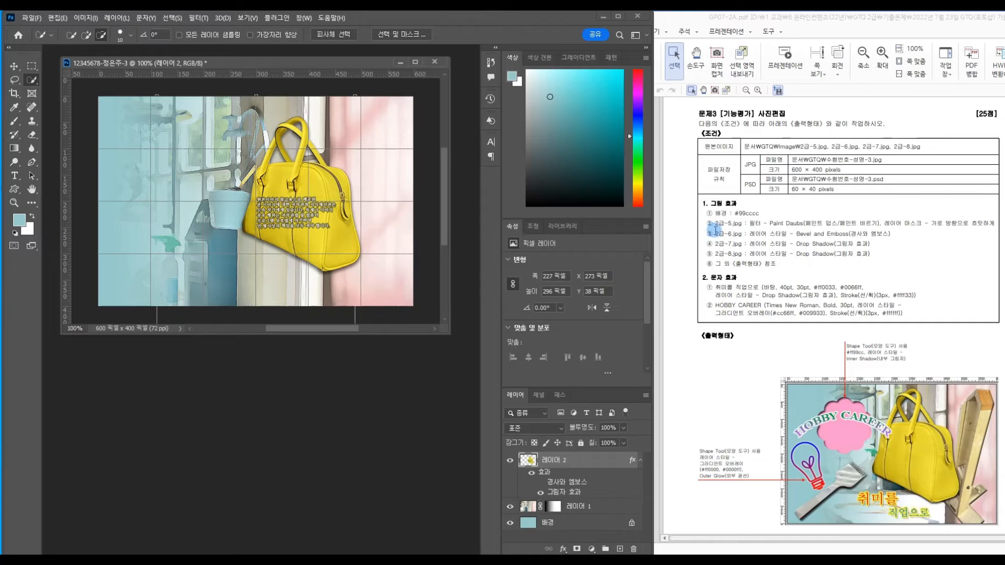
- Open 2급-6.jpg in a floating window beside the composite's canvas
{"action": "double_click", "coordinate": [293, 408]}
{"action": "double_click", "coordinate": [528, 314]}
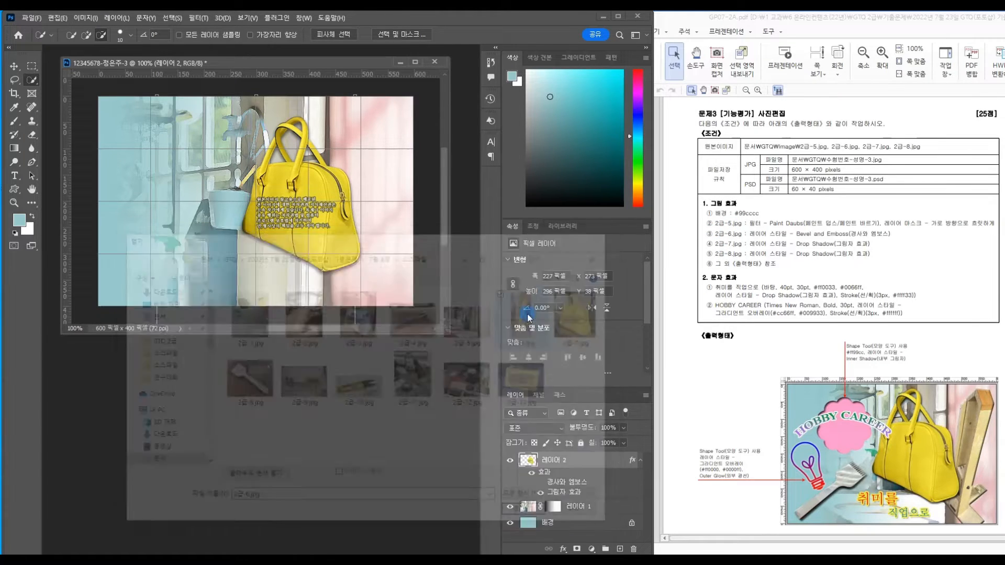
{"action": "left_click_drag", "start_coordinate": [181, 78], "coordinate": [387, 83]}
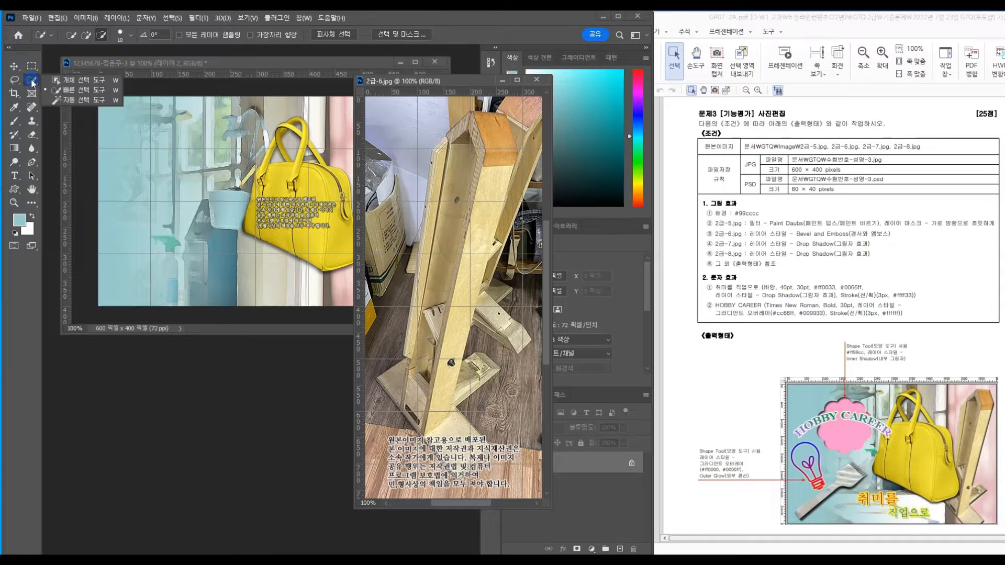
- Select the wooden stand in 2급-6.jpg using the Quick Selection tool in add mode with a 23 px brush
{"action": "left_click", "coordinate": [85, 35]}
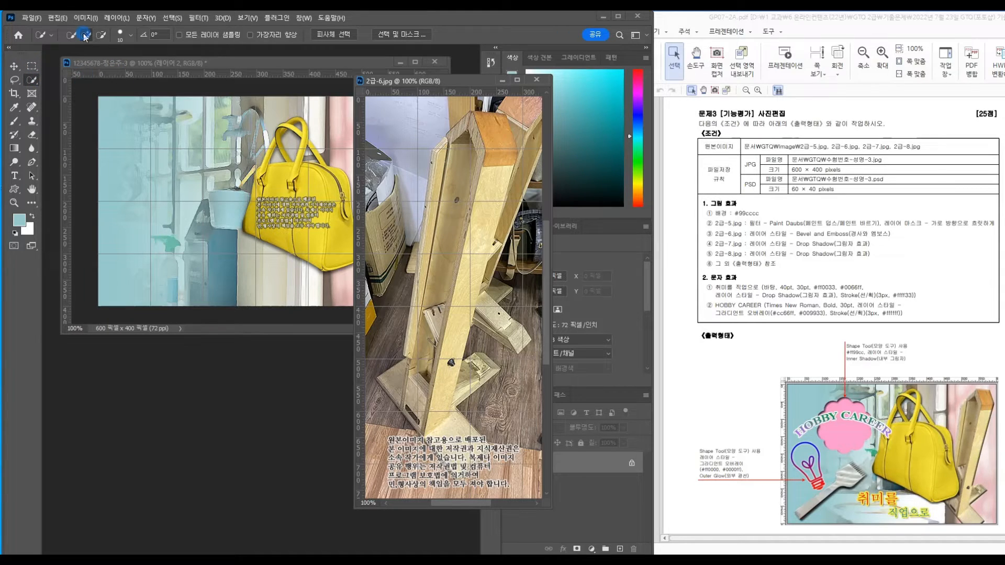
{"action": "left_click", "coordinate": [120, 35]}
{"action": "left_click_drag", "start_coordinate": [82, 68], "coordinate": [84, 67]}
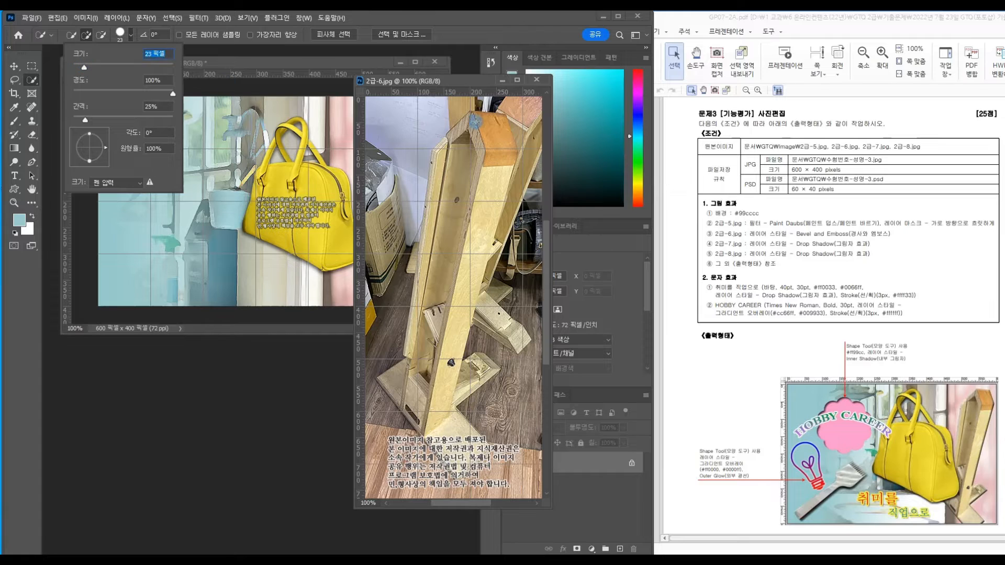
{"action": "mouse_move", "coordinate": [473, 122]}
{"action": "left_mouse_down"}
{"action": "mouse_move", "coordinate": [486, 148]}
{"action": "mouse_move", "coordinate": [462, 145]}
{"action": "mouse_move", "coordinate": [457, 182]}
{"action": "mouse_move", "coordinate": [478, 217]}
{"action": "mouse_move", "coordinate": [432, 344]}
{"action": "mouse_move", "coordinate": [429, 362]}
{"action": "mouse_move", "coordinate": [444, 350]}
{"action": "mouse_move", "coordinate": [442, 373]}
{"action": "mouse_move", "coordinate": [427, 408]}
{"action": "mouse_move", "coordinate": [408, 413]}
{"action": "mouse_move", "coordinate": [401, 391]}
{"action": "mouse_move", "coordinate": [455, 449]}
{"action": "left_mouse_up"}
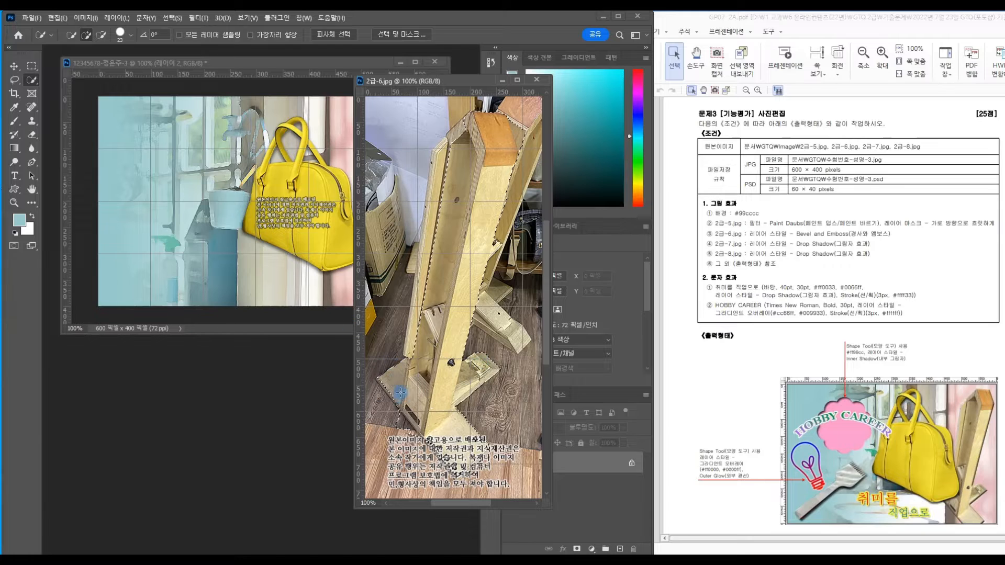
- Subtract the stray floor and the stand's rear leg from the selection with a 16 px Quick Selection brush
{"action": "left_click", "coordinate": [101, 34]}
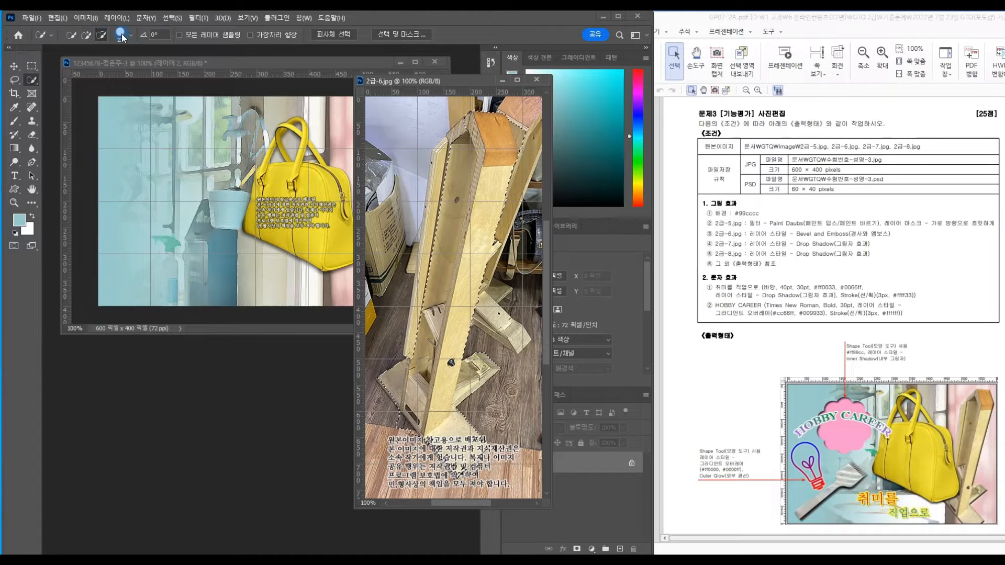
{"action": "left_click", "coordinate": [130, 35]}
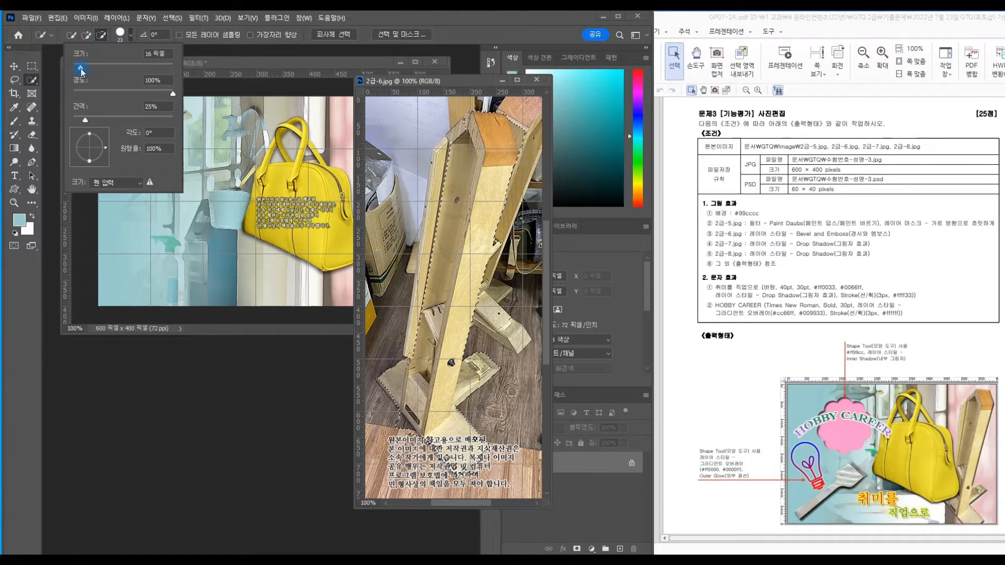
{"action": "left_click_drag", "start_coordinate": [81, 70], "coordinate": [80, 68]}
{"action": "left_click", "coordinate": [400, 432]}
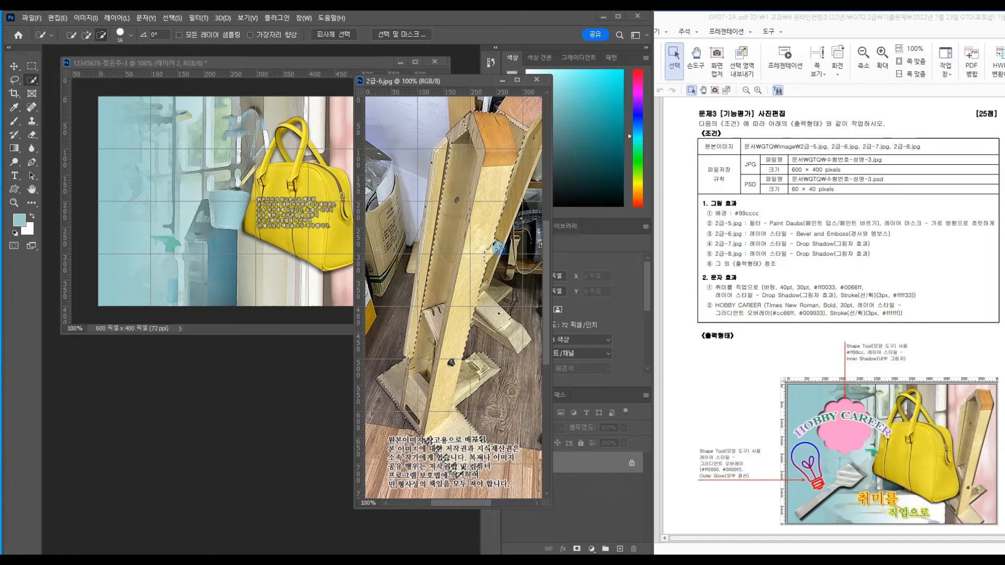
{"action": "left_click", "coordinate": [532, 153]}
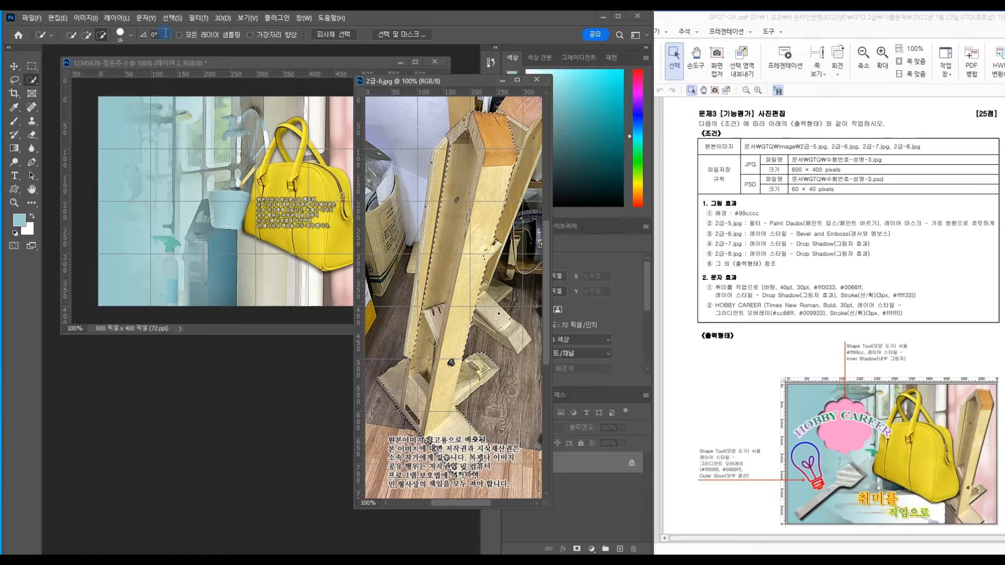
- Add the stand's missed inner panel and outer left edge to the selection, and trim the excess beside that edge
{"action": "left_click", "coordinate": [87, 35]}
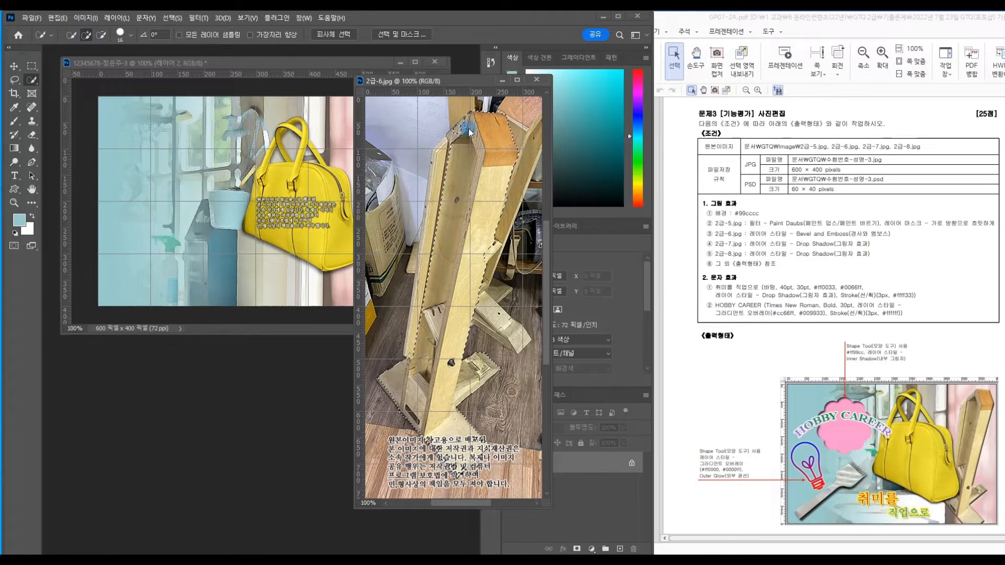
{"action": "mouse_move", "coordinate": [459, 154]}
{"action": "left_mouse_down"}
{"action": "mouse_move", "coordinate": [442, 249]}
{"action": "mouse_move", "coordinate": [482, 255]}
{"action": "left_mouse_up"}
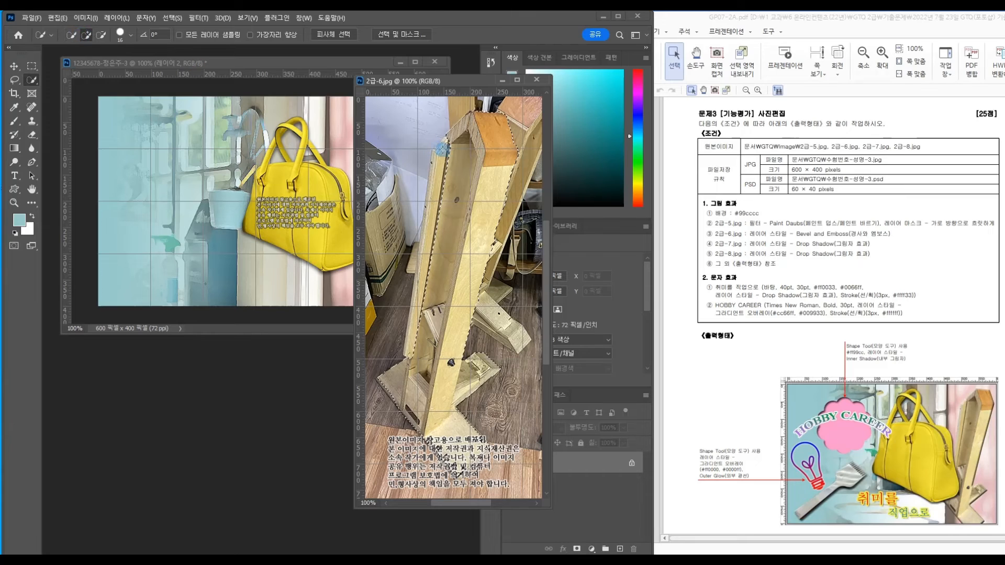
{"action": "left_click_drag", "start_coordinate": [443, 150], "coordinate": [445, 147]}
{"action": "left_click_drag", "start_coordinate": [421, 273], "coordinate": [422, 297]}
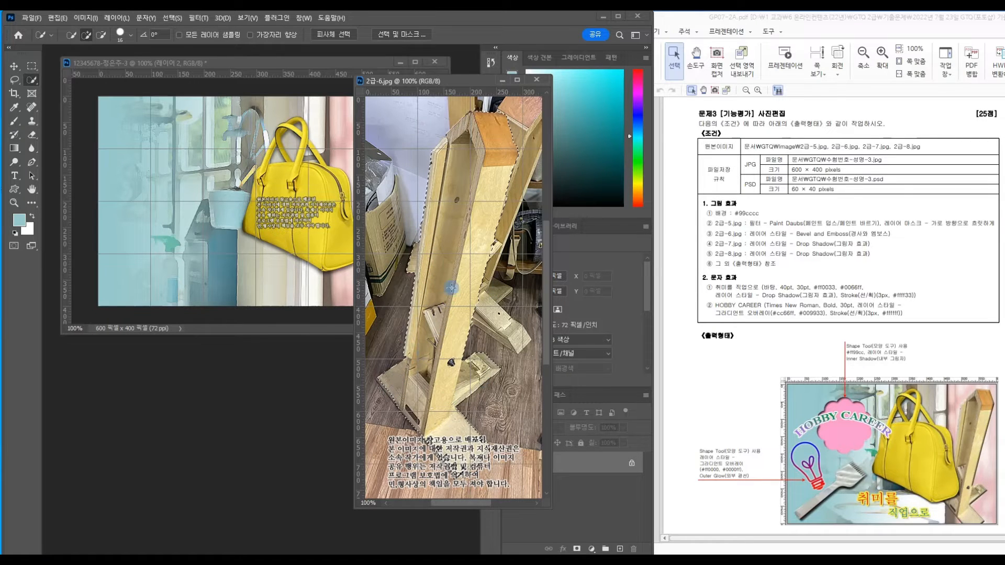
{"action": "left_click", "coordinate": [100, 36]}
{"action": "left_click", "coordinate": [412, 258]}
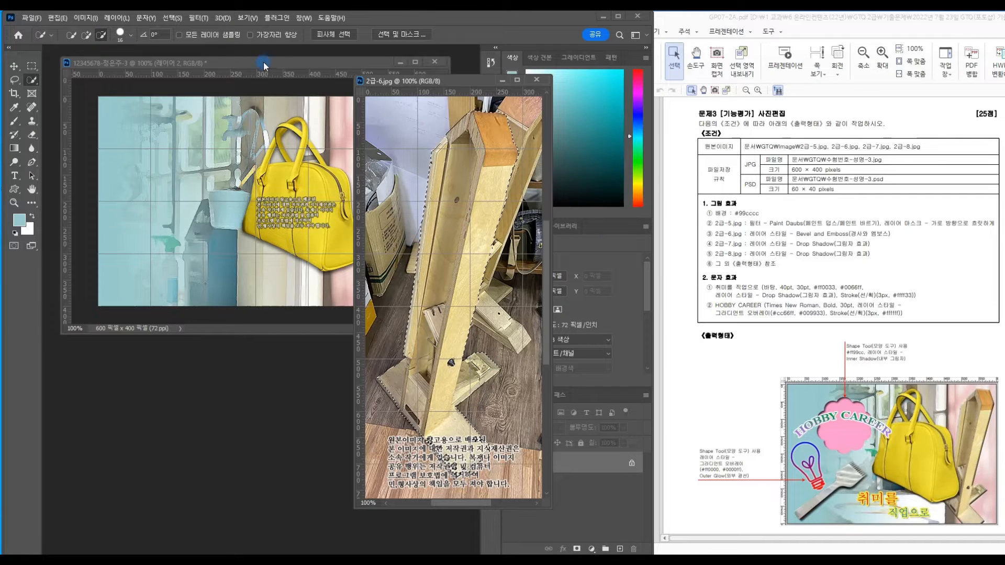
- Copy the wooden stand into the 600 × 400 document as a new layer, scaled to 61.82% and placed against the right edge
{"action": "left_click", "coordinate": [298, 62]}
{"action": "key", "text": "ctrl+v"}
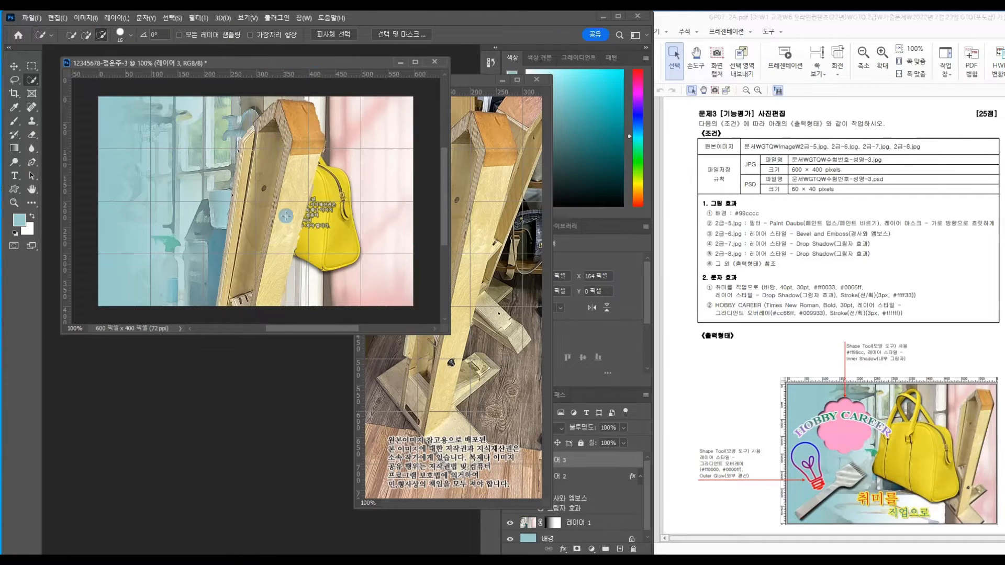
{"action": "key", "text": "ctrl+t"}
{"action": "left_click_drag", "start_coordinate": [281, 151], "coordinate": [315, 159]}
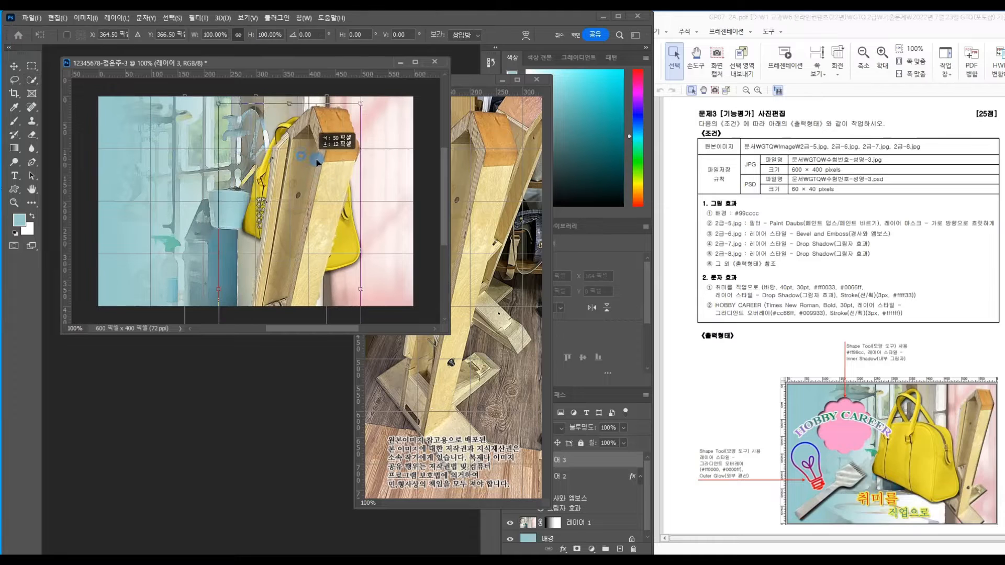
{"action": "left_click_drag", "start_coordinate": [361, 104], "coordinate": [272, 236]}
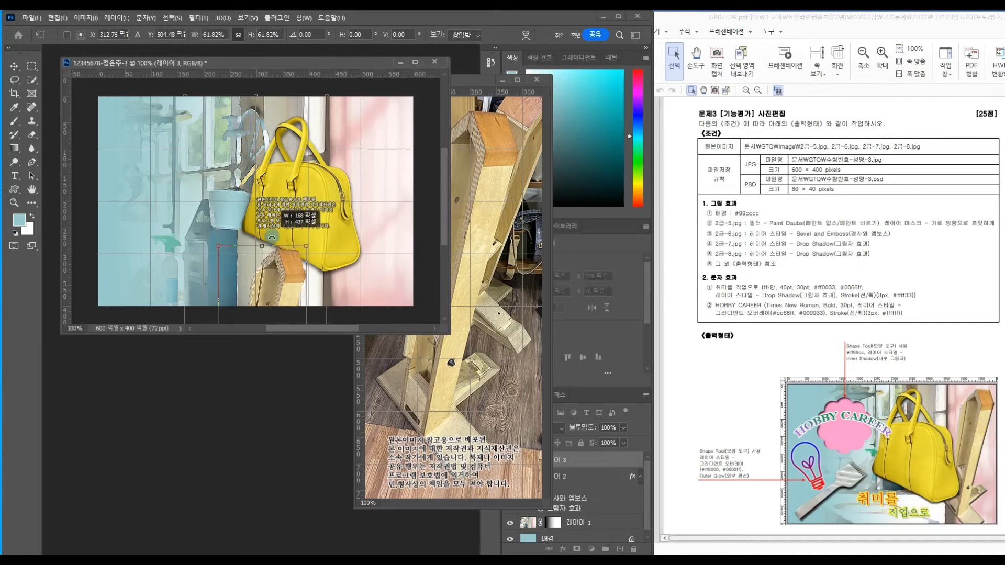
{"action": "mouse_move", "coordinate": [266, 272]}
{"action": "left_mouse_down"}
{"action": "mouse_move", "coordinate": [392, 128]}
{"action": "mouse_move", "coordinate": [365, 145]}
{"action": "mouse_move", "coordinate": [370, 134]}
{"action": "left_mouse_up"}
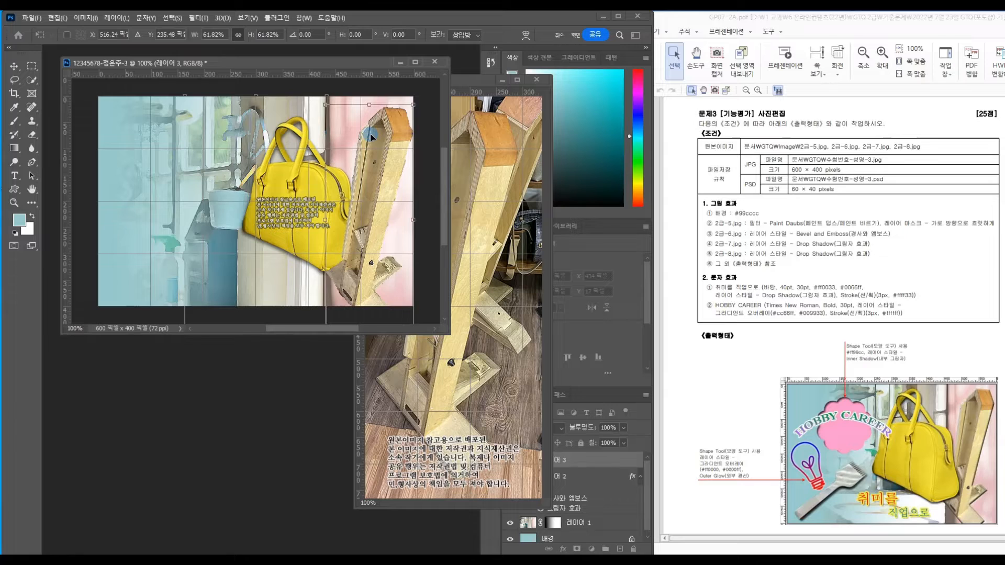
{"action": "key", "text": "Return"}
{"action": "key", "text": "w"}
- Close the 2급-6.jpg source image
{"action": "left_click", "coordinate": [667, 294]}
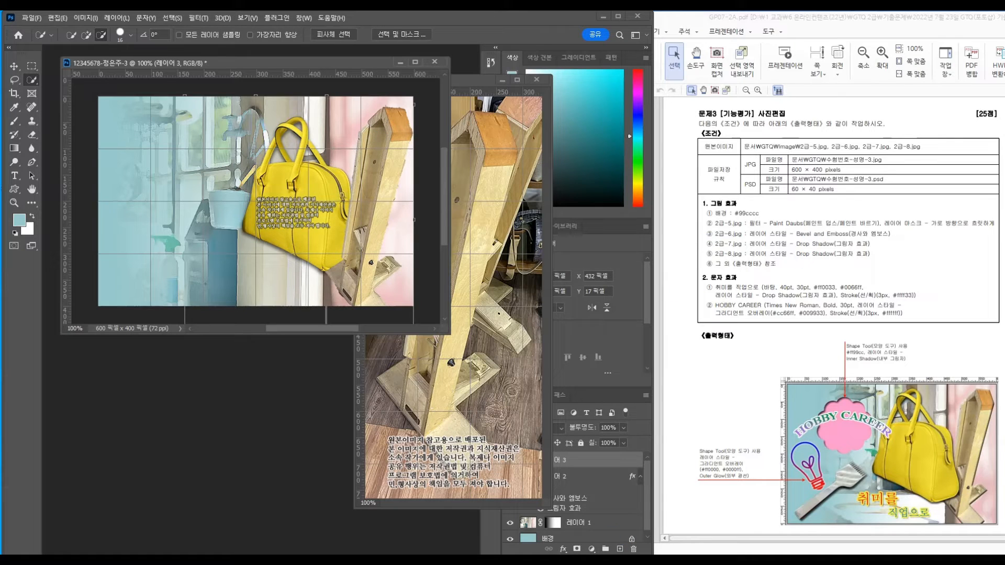
{"action": "left_click", "coordinate": [536, 80]}
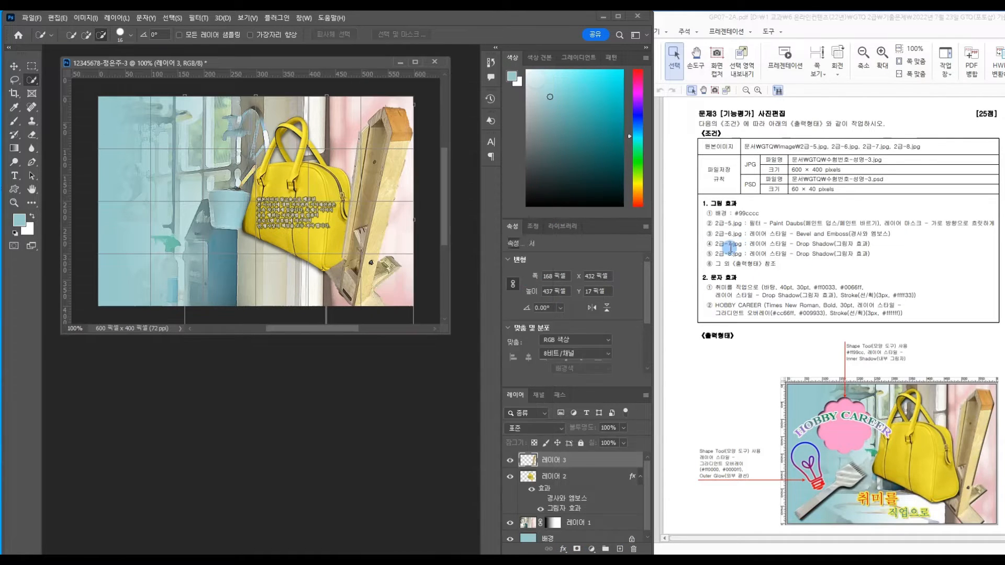
- Apply a Bevel and Emboss layer style to the wooden stand with a depth of 126%
{"action": "left_click", "coordinate": [563, 549]}
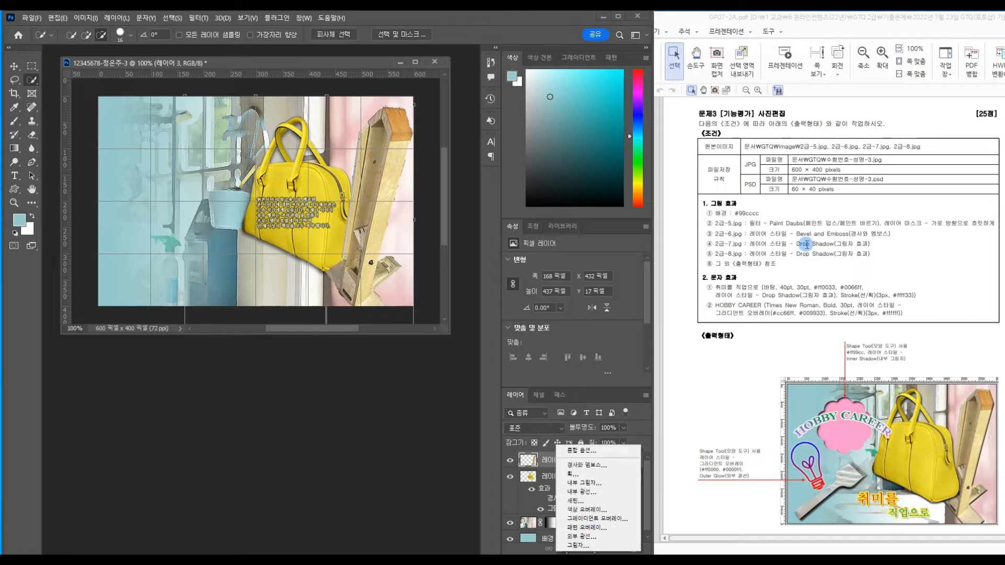
{"action": "left_click", "coordinate": [594, 465]}
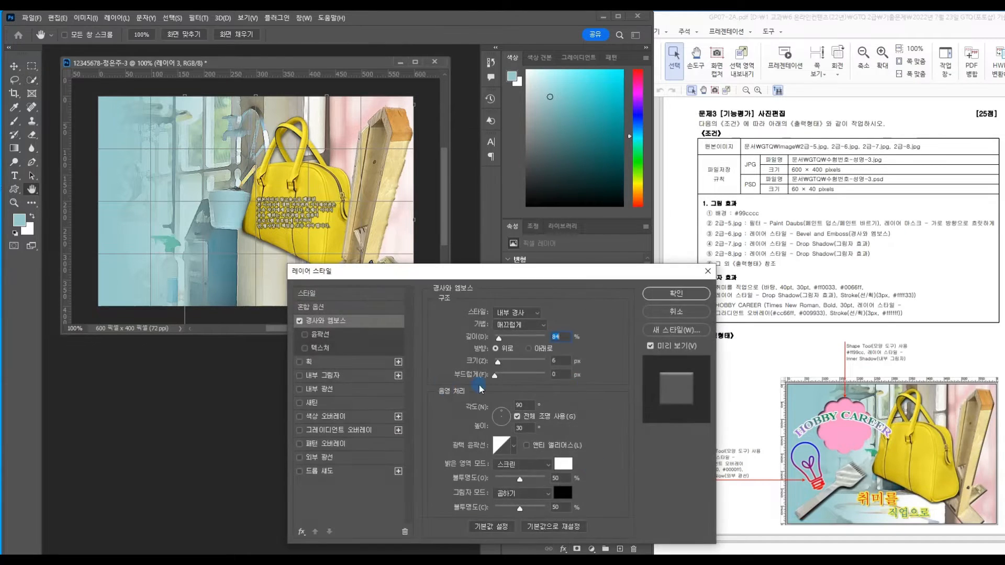
{"action": "left_click_drag", "start_coordinate": [505, 340], "coordinate": [503, 341]}
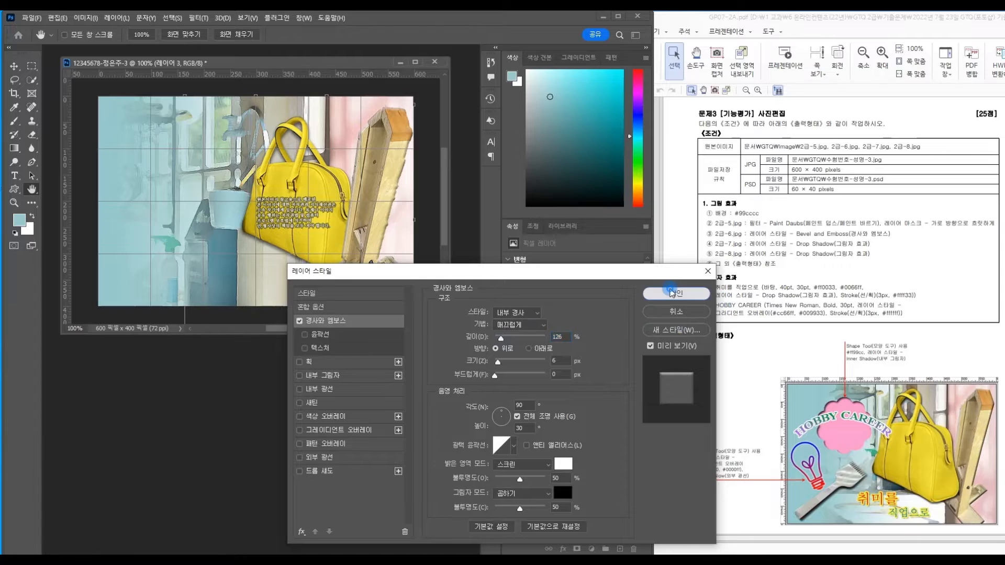
{"action": "left_click", "coordinate": [672, 289]}
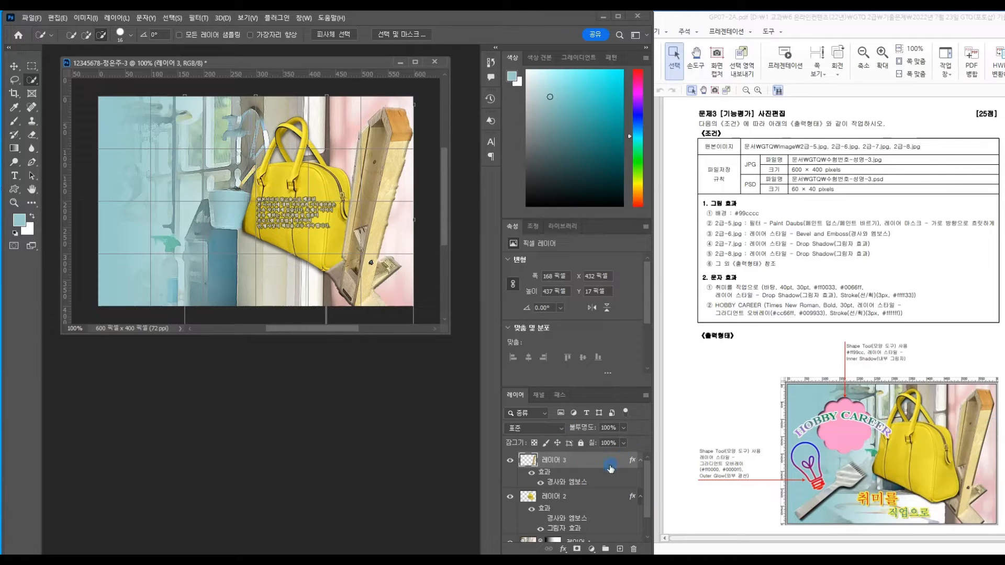
- Move the wooden stand's layer below the yellow bag's layer, and make the bag's layer active
{"action": "left_click_drag", "start_coordinate": [613, 464], "coordinate": [580, 514]}
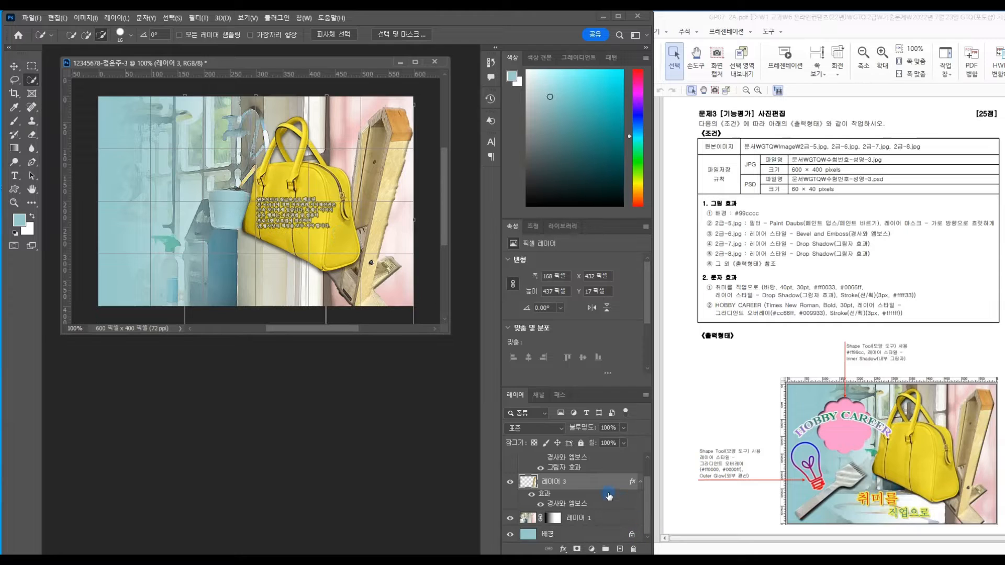
{"action": "scroll", "coordinate": [609, 495], "scroll_direction": "up", "scroll_amount": 1}
{"action": "left_click", "coordinate": [583, 459]}
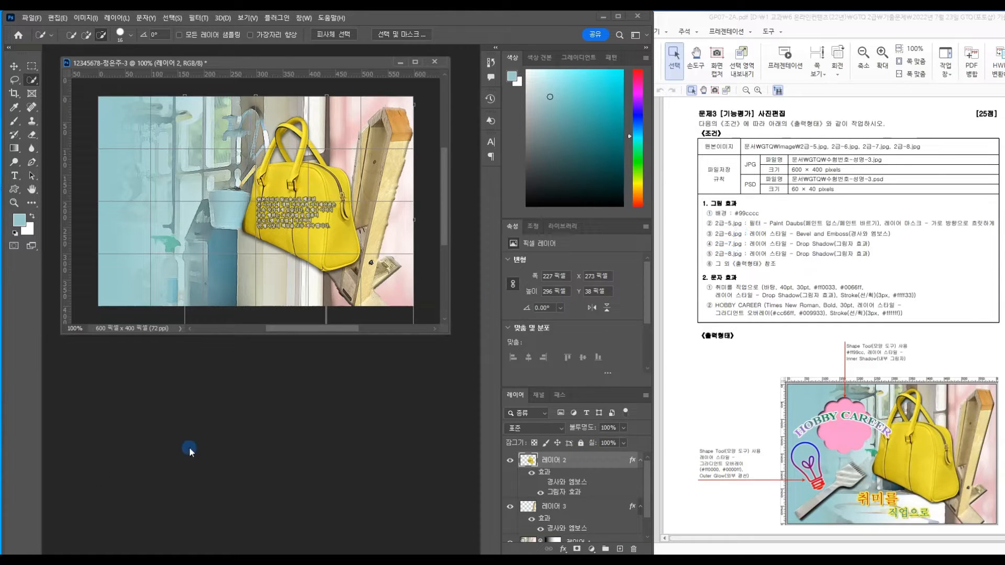
- Open 2급-8.jpg in its own floating window and select the metal fork tool with Object Selection
{"action": "double_click", "coordinate": [280, 432]}
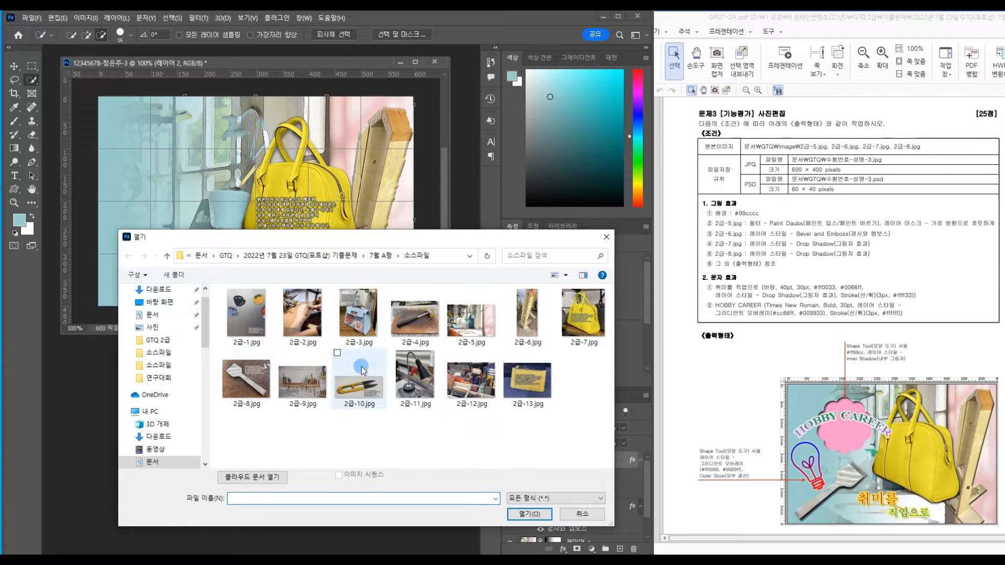
{"action": "double_click", "coordinate": [222, 402]}
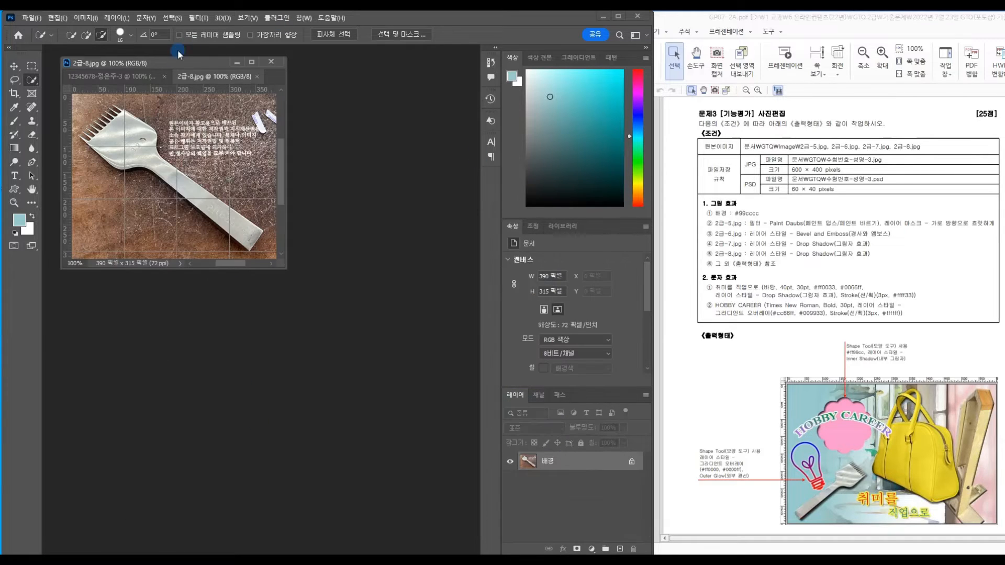
{"action": "left_click_drag", "start_coordinate": [213, 82], "coordinate": [386, 197]}
{"action": "right_click", "coordinate": [31, 80]}
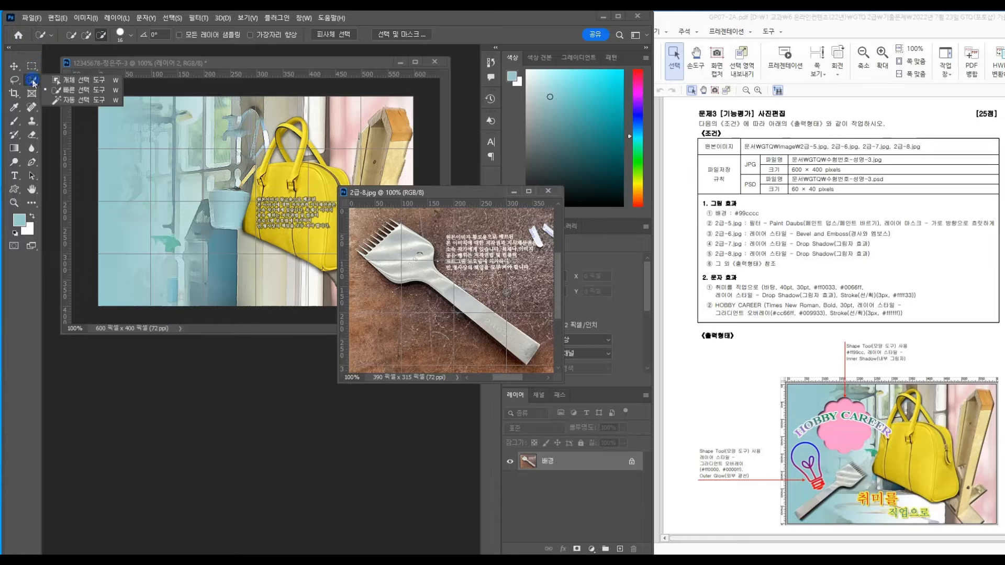
{"action": "left_click", "coordinate": [66, 82]}
{"action": "left_click_drag", "start_coordinate": [354, 218], "coordinate": [554, 367]}
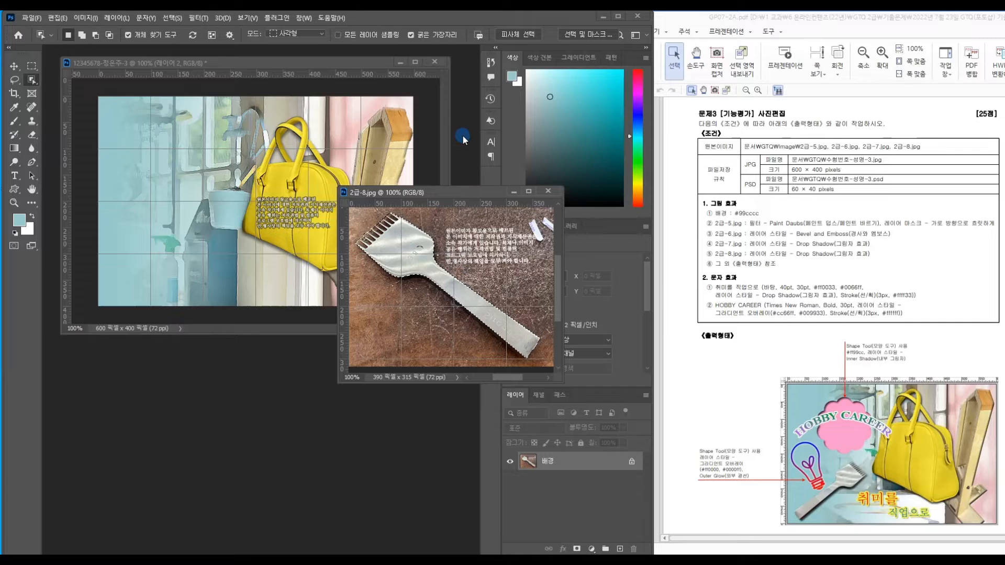
- Copy the metal fork into the composite as a new layer, flipped horizontally, scaled to 58.64% and placed in the canvas's lower-left corner
{"action": "left_click", "coordinate": [547, 191]}
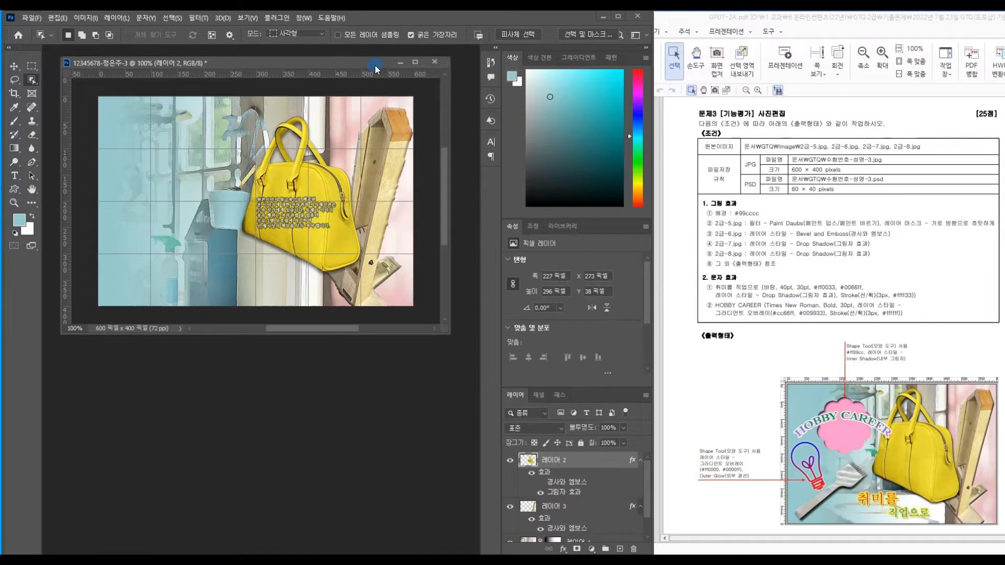
{"action": "key", "text": "ctrl+v"}
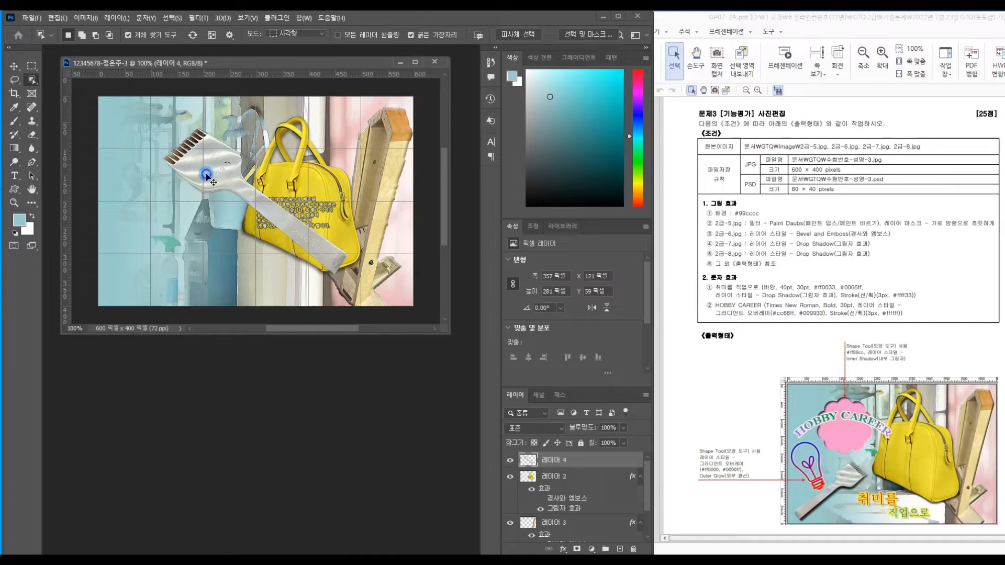
{"action": "key", "text": "ctrl+t"}
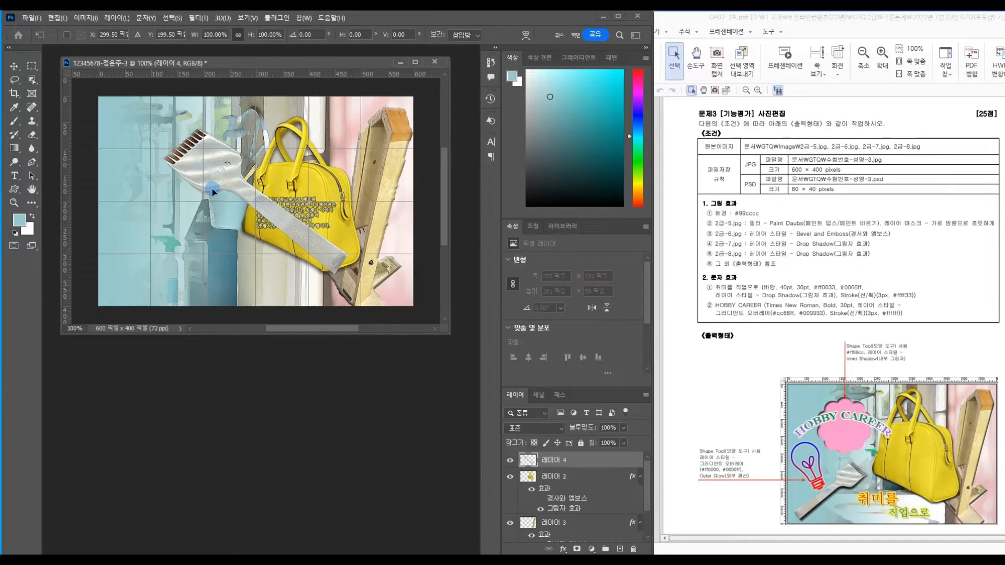
{"action": "right_click", "coordinate": [212, 191]}
{"action": "left_click", "coordinate": [260, 373]}
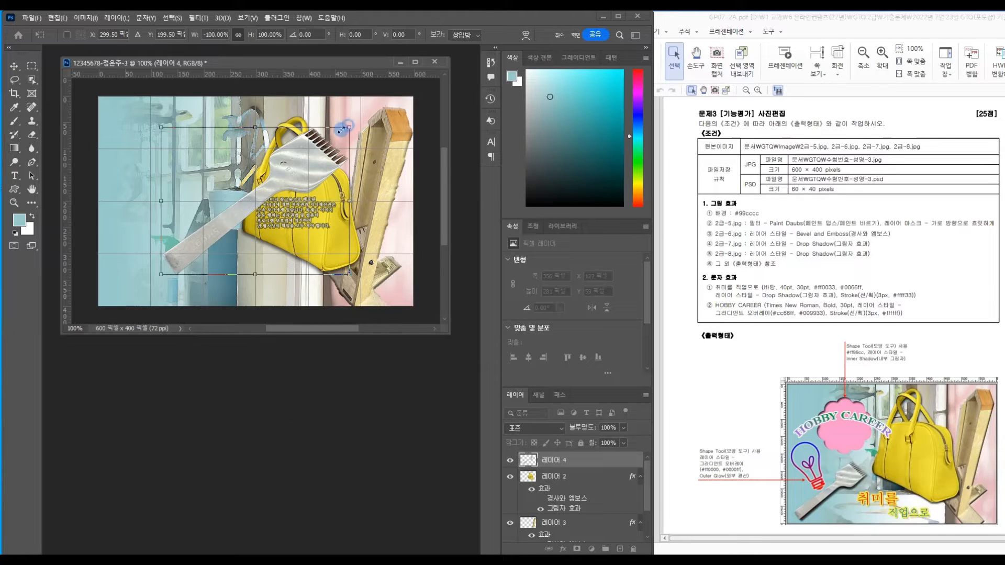
{"action": "left_click_drag", "start_coordinate": [348, 127], "coordinate": [271, 187]}
{"action": "left_click_drag", "start_coordinate": [236, 225], "coordinate": [195, 248]}
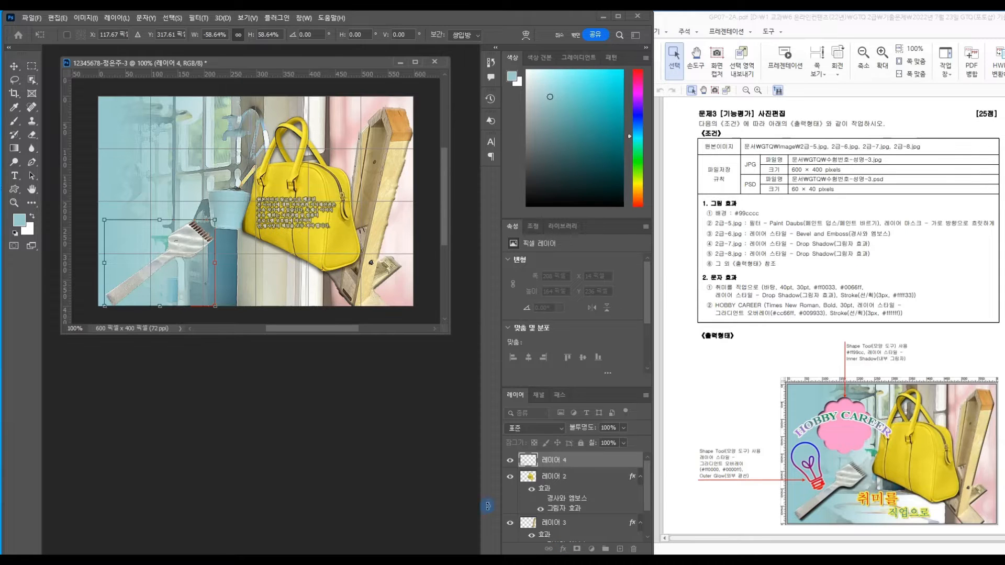
{"action": "key", "text": "Return"}
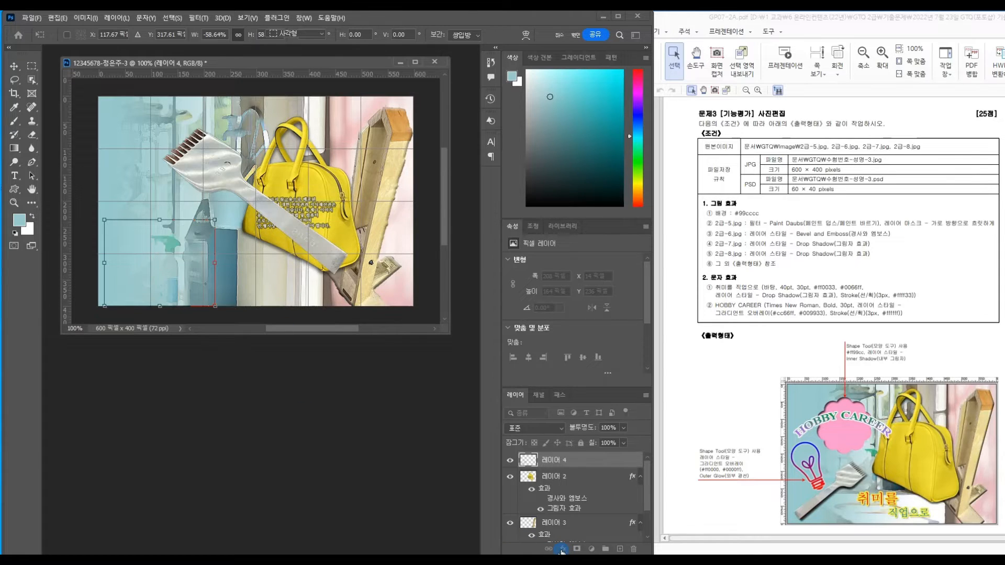
- Apply a Drop Shadow layer style to the metal fork with a distance of 9 px
{"action": "left_click", "coordinate": [563, 549]}
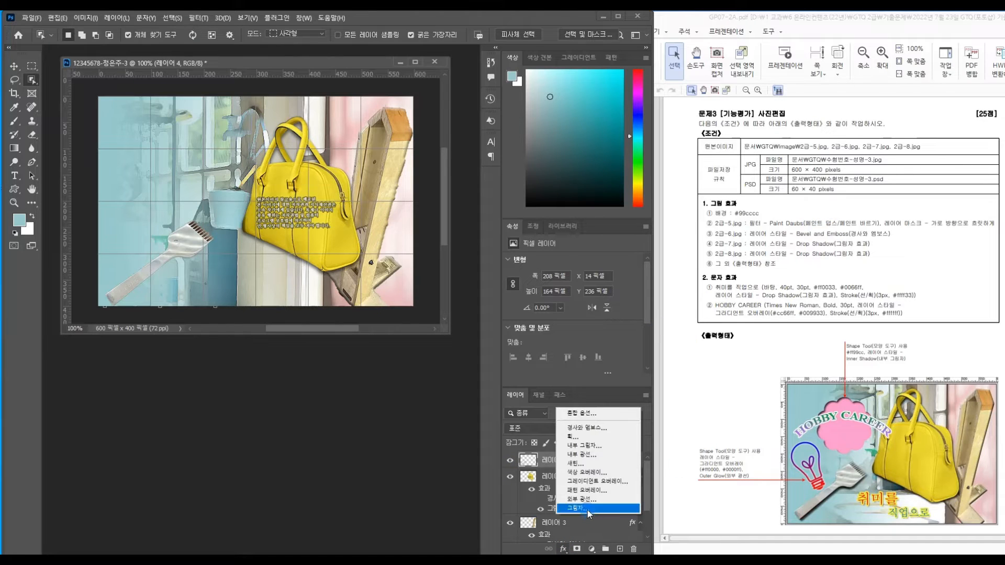
{"action": "left_click", "coordinate": [587, 511]}
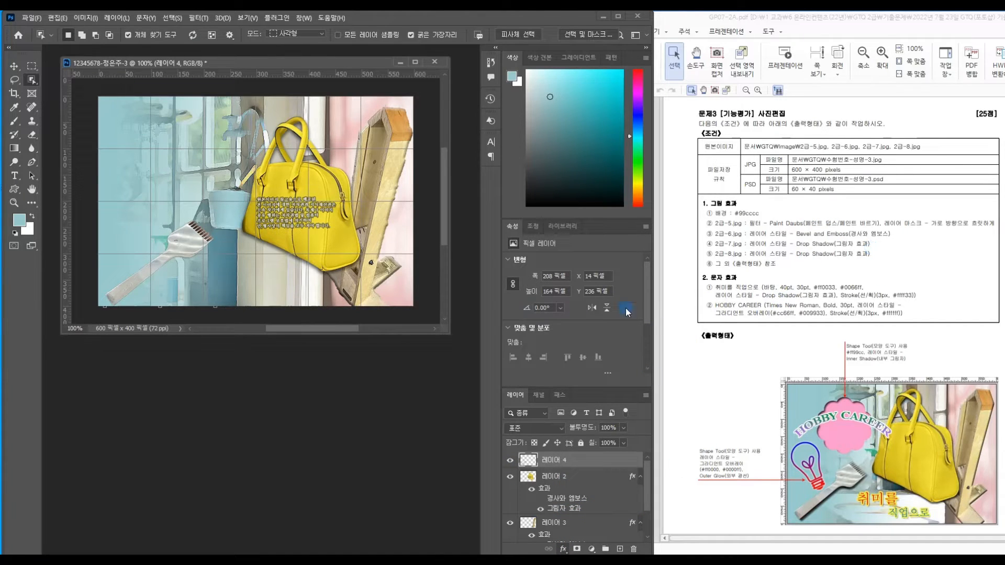
{"action": "left_click", "coordinate": [532, 488]}
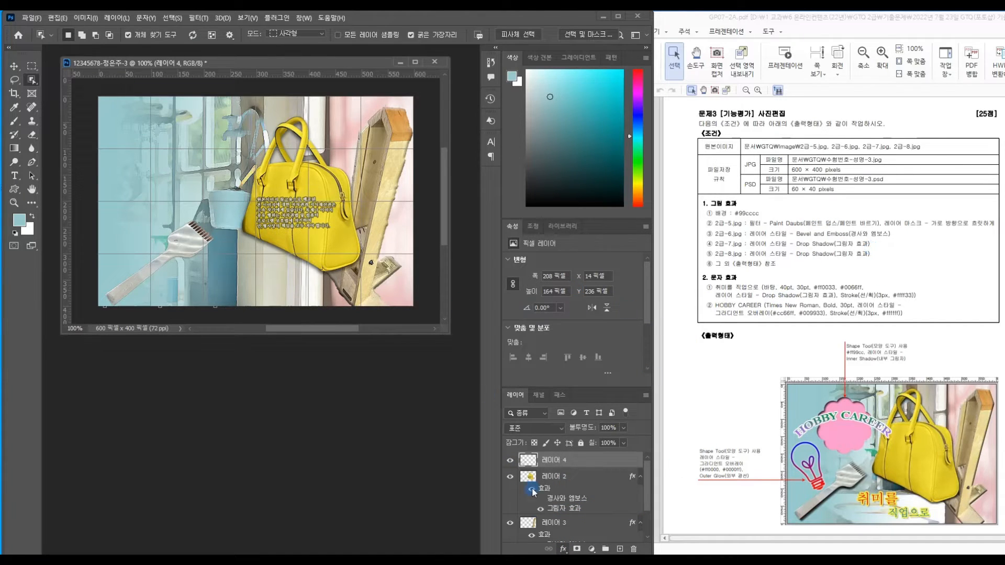
{"action": "left_click", "coordinate": [563, 549]}
{"action": "left_click", "coordinate": [564, 524]}
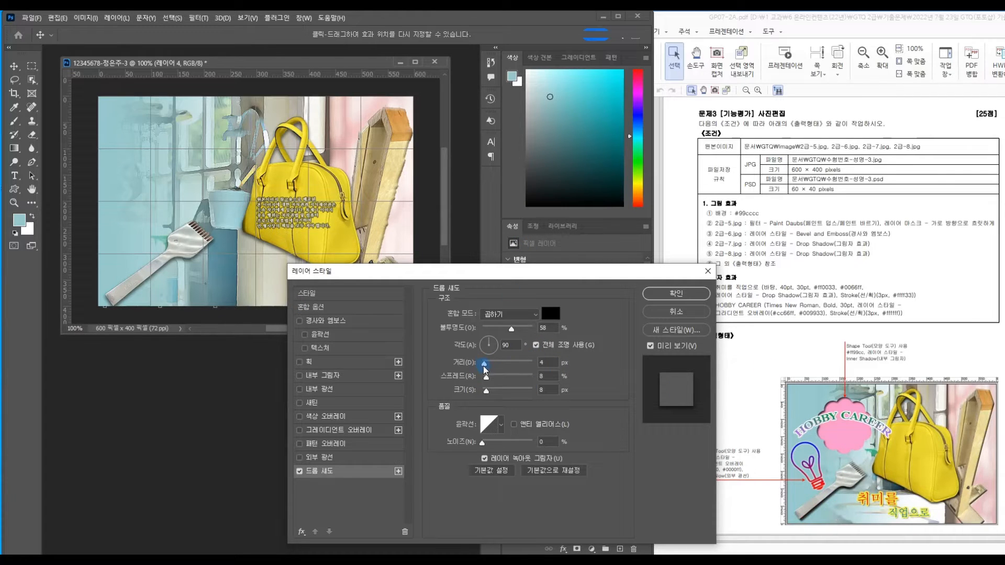
{"action": "left_click_drag", "start_coordinate": [484, 367], "coordinate": [487, 368]}
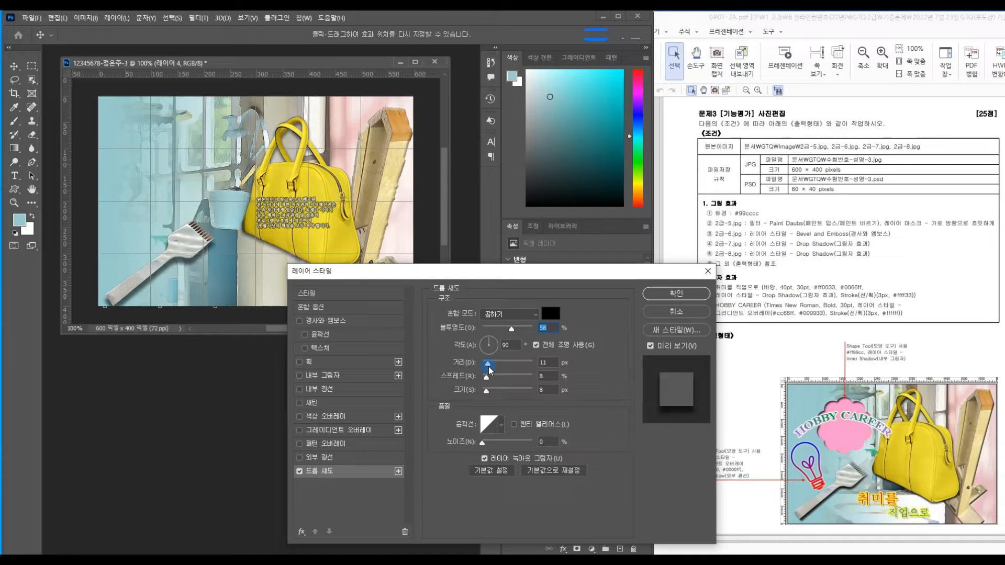
{"action": "left_click", "coordinate": [487, 367]}
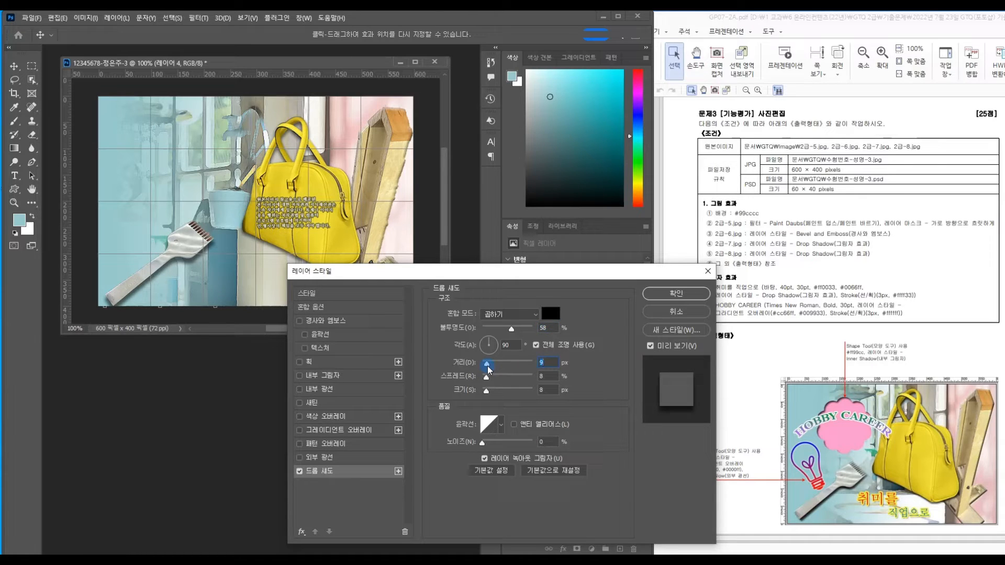
{"action": "left_click", "coordinate": [680, 295]}
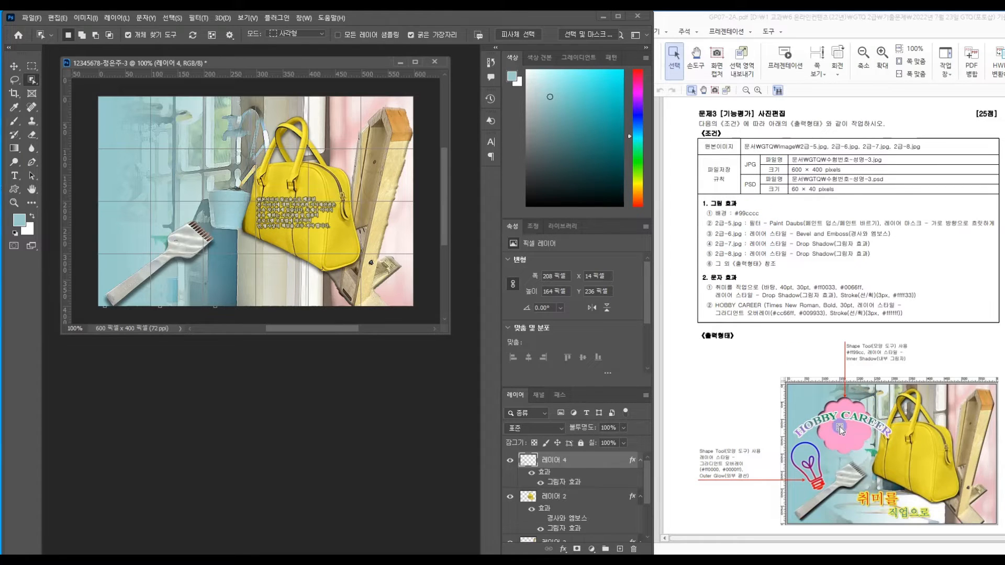
- Draw the scalloped flower custom shape, about 146 × 154 px, in the canvas's upper-left area above the fork
{"action": "left_click", "coordinate": [14, 189]}
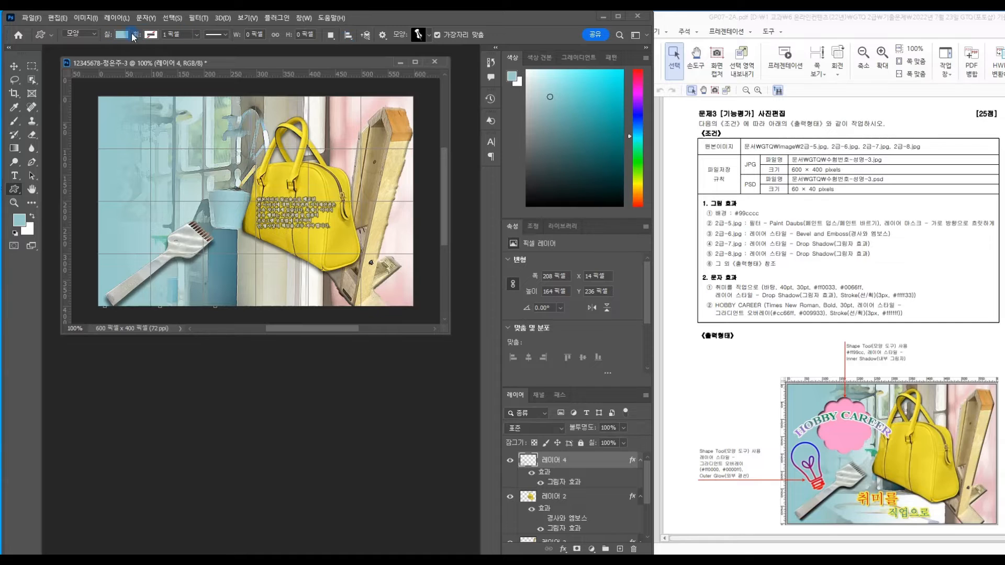
{"action": "left_click", "coordinate": [428, 35]}
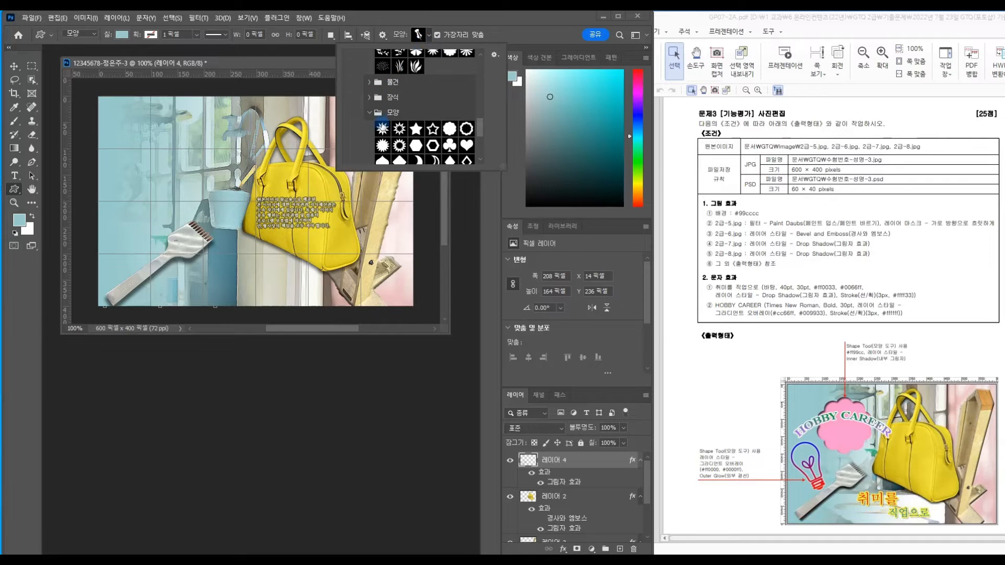
{"action": "scroll", "coordinate": [381, 123], "scroll_direction": "down", "scroll_amount": 1}
{"action": "scroll", "coordinate": [450, 127], "scroll_direction": "down", "scroll_amount": 1}
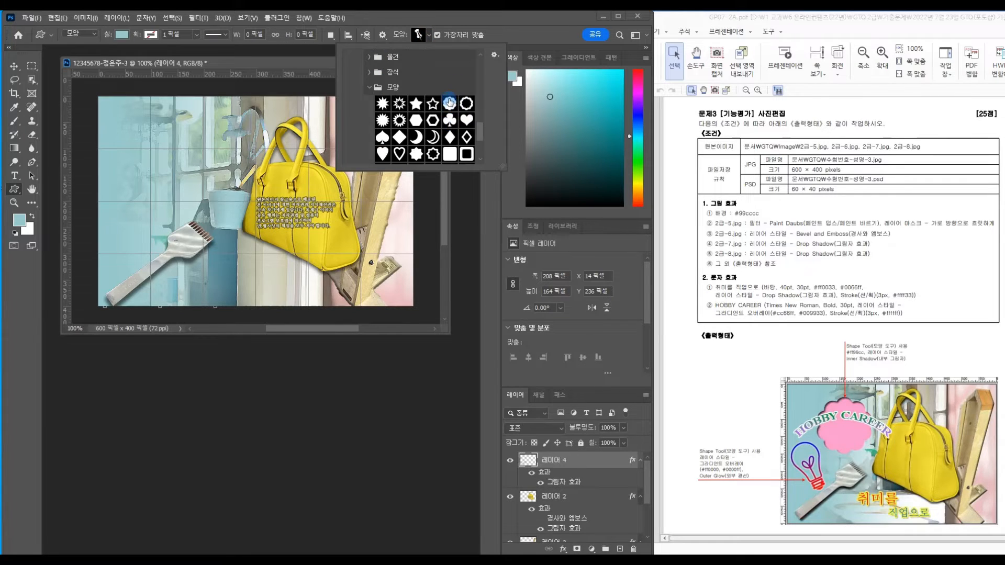
{"action": "left_click", "coordinate": [449, 104]}
{"action": "left_click_drag", "start_coordinate": [137, 117], "coordinate": [219, 200]}
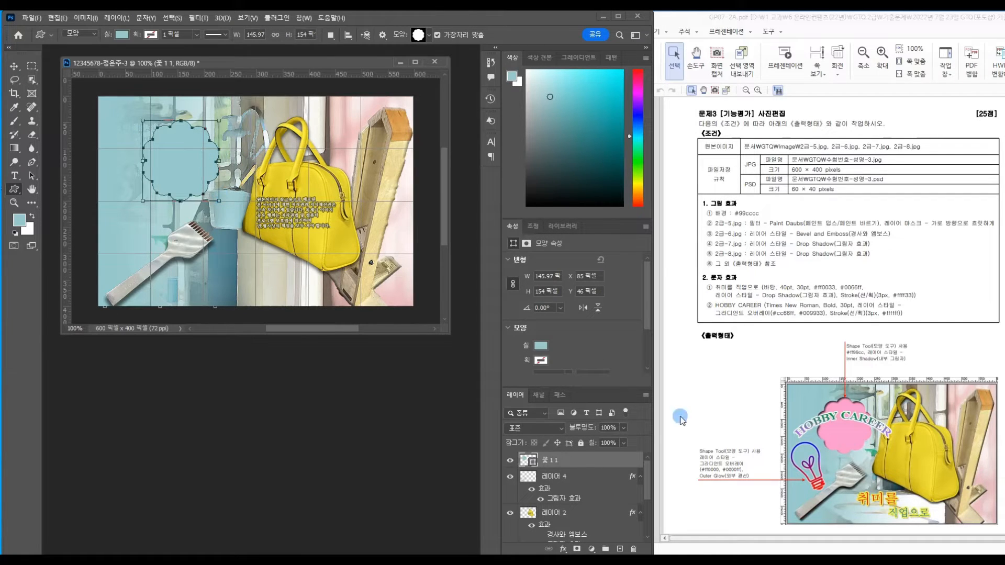
- Set the flower shape's fill color to #FF99CC
{"action": "double_click", "coordinate": [526, 460]}
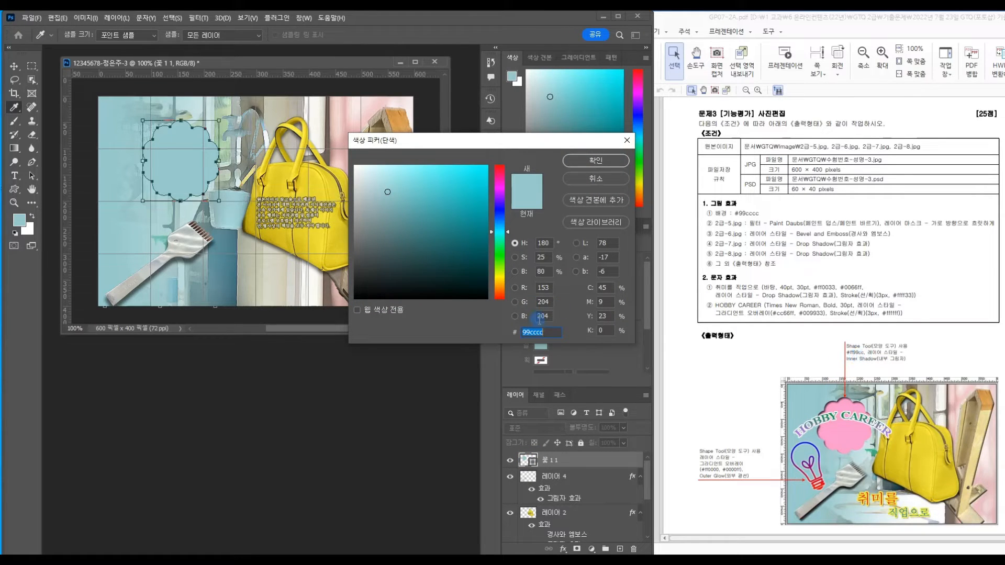
{"action": "type", "text": "FF"}
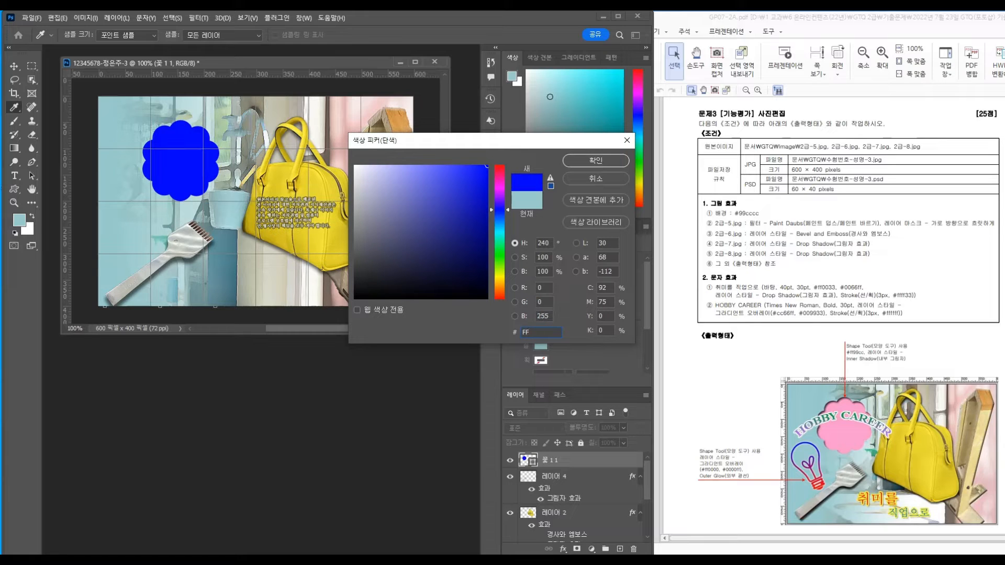
{"action": "type", "text": "99CC"}
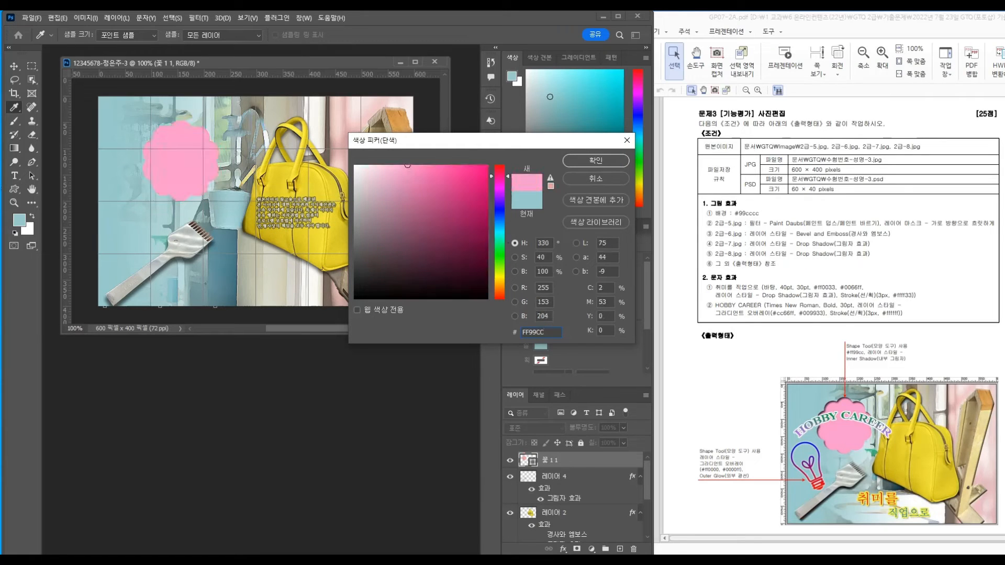
{"action": "key", "text": "Return"}
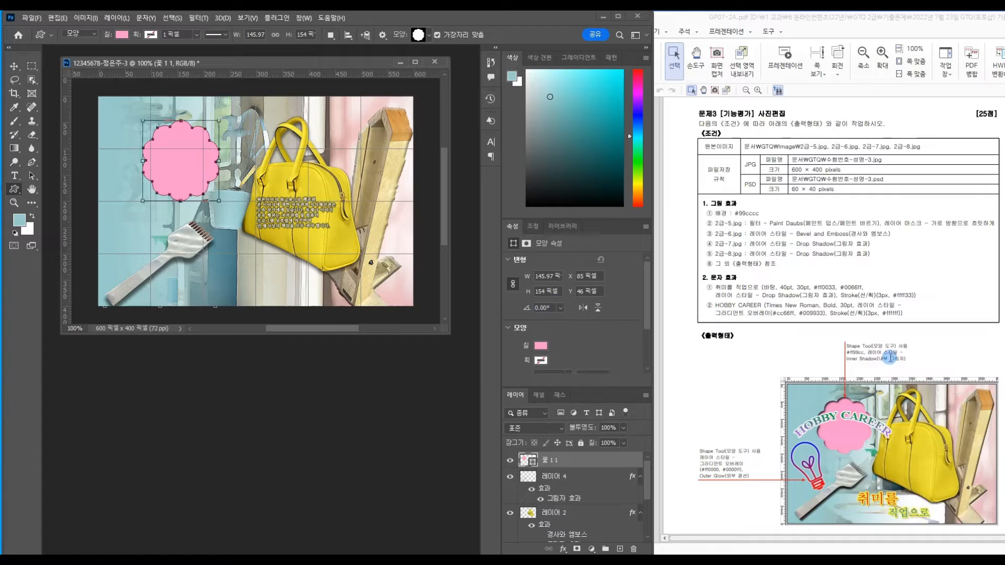
- Apply an Inner Shadow layer style to the pink flower shape, with the light angle at about 143°
{"action": "left_click", "coordinate": [562, 550]}
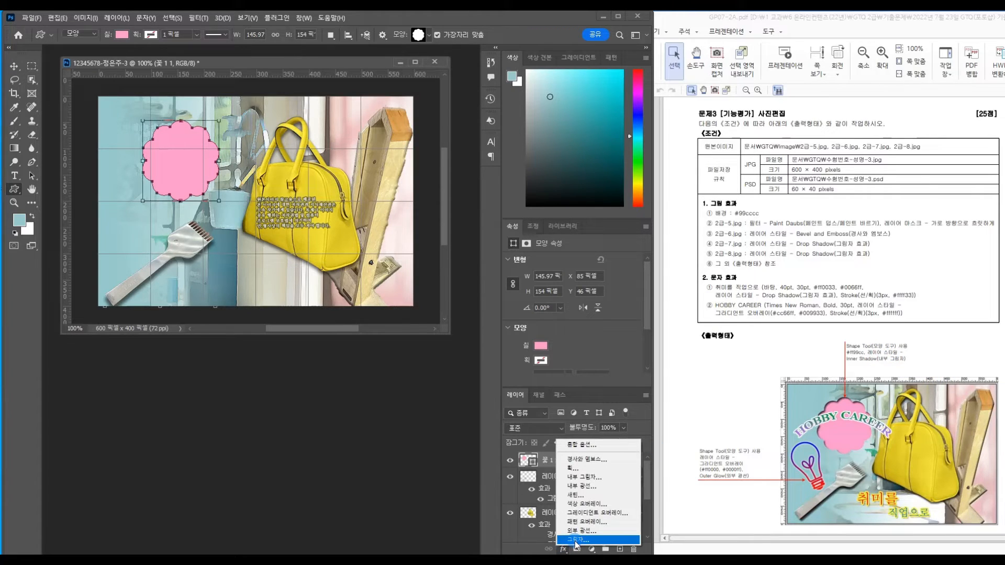
{"action": "left_click", "coordinate": [597, 479]}
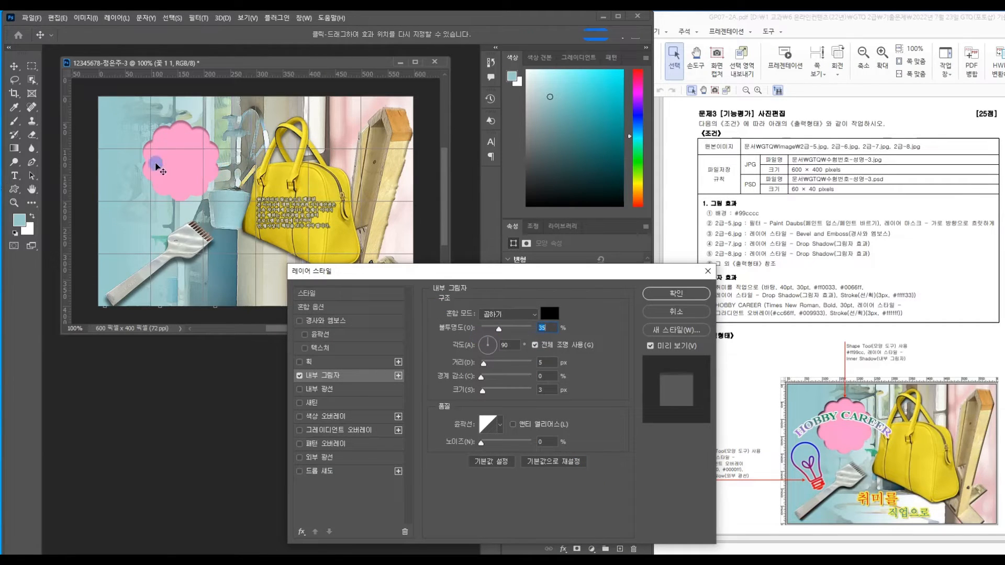
{"action": "left_click", "coordinate": [489, 315]}
{"action": "left_click", "coordinate": [486, 344]}
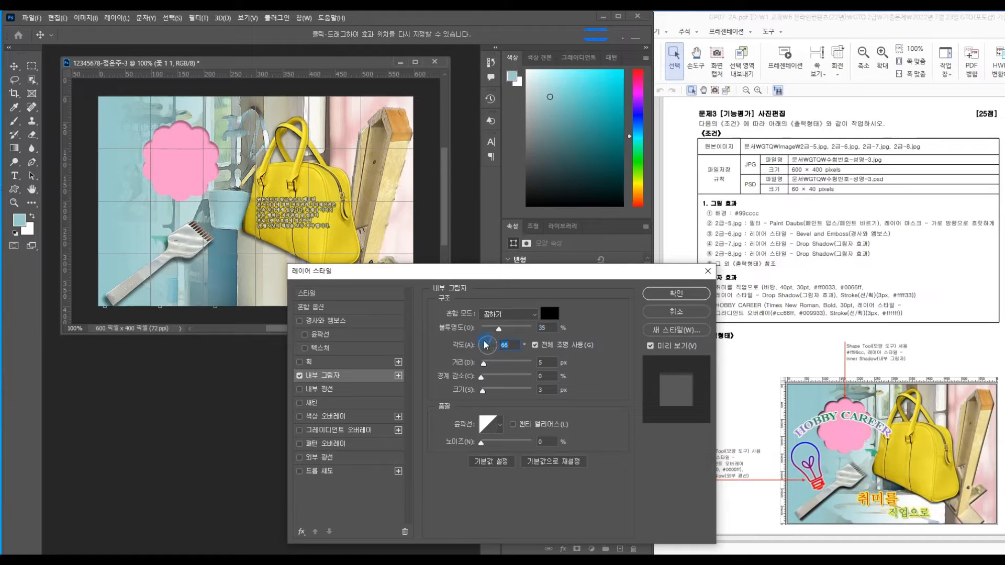
{"action": "left_click", "coordinate": [484, 345]}
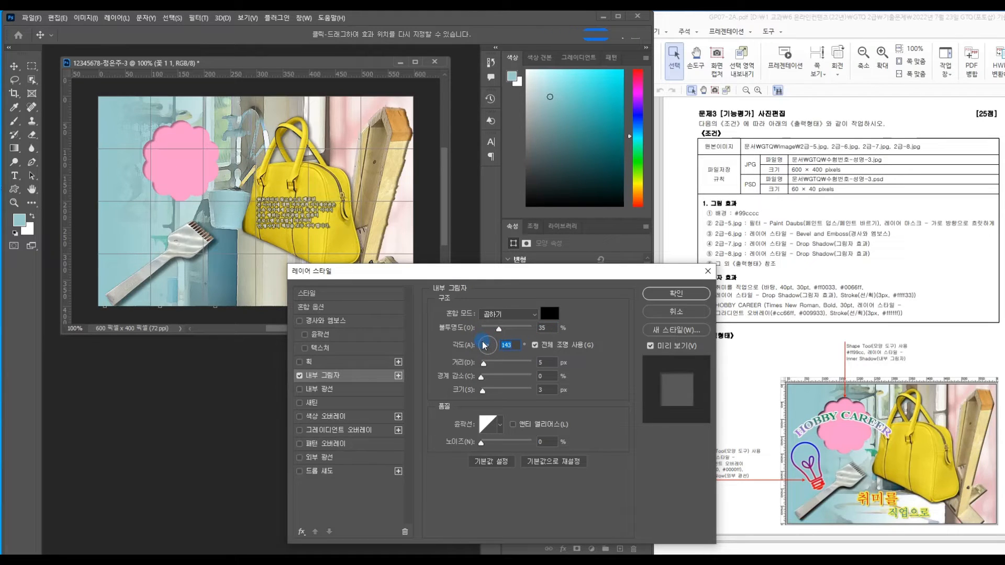
{"action": "left_click", "coordinate": [675, 293]}
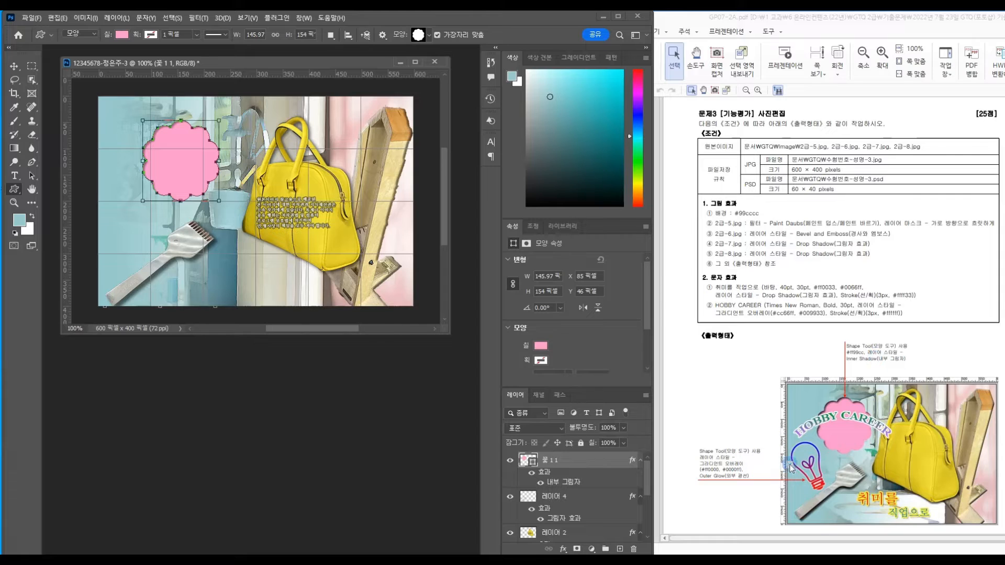
- Draw the light bulb custom shape from the legacy default shapes, about 124 × 137 px, over the fork below the flower
{"action": "left_click", "coordinate": [430, 37]}
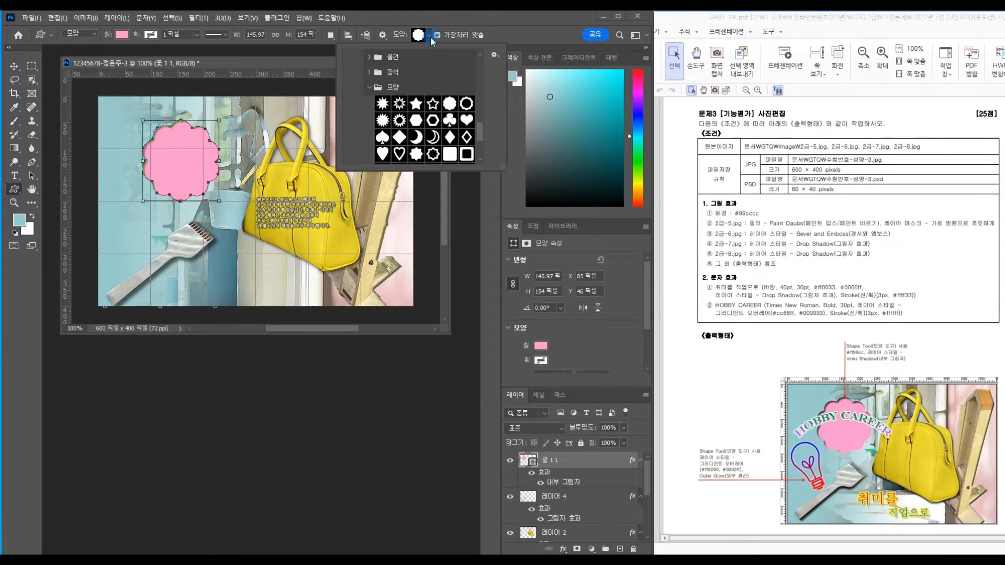
{"action": "left_click", "coordinate": [368, 89]}
{"action": "scroll", "coordinate": [415, 143], "scroll_direction": "up", "scroll_amount": 6}
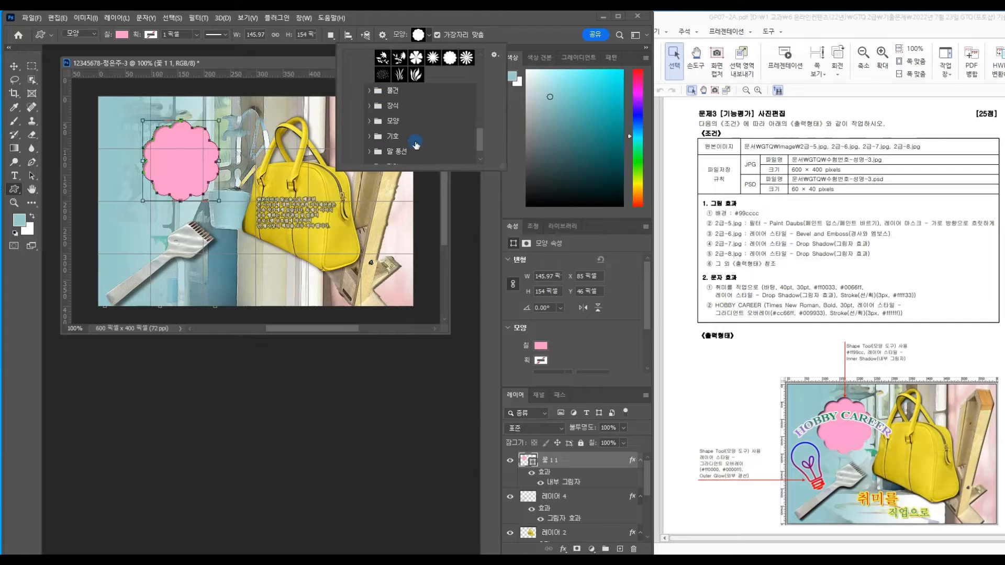
{"action": "scroll", "coordinate": [396, 131], "scroll_direction": "up", "scroll_amount": 10}
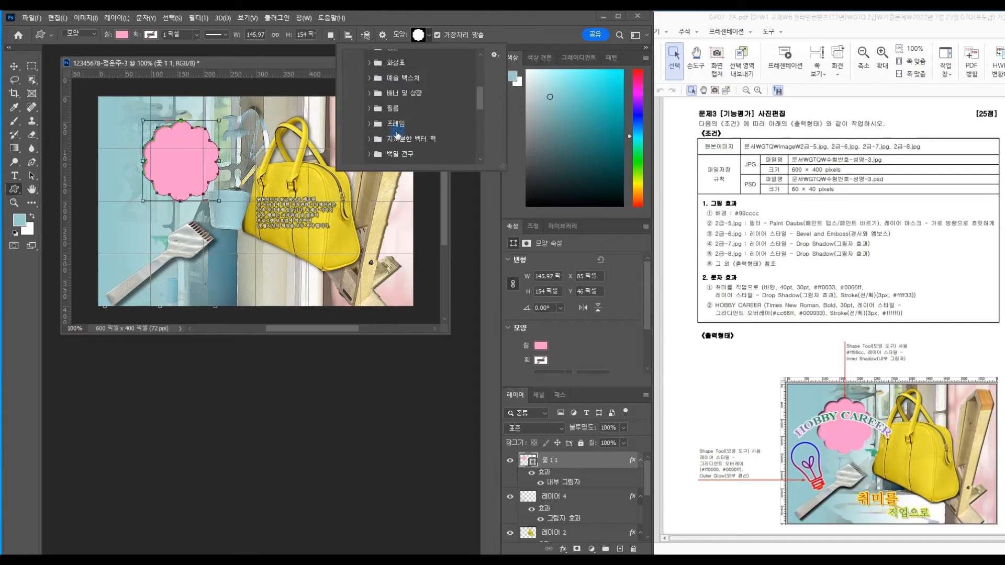
{"action": "left_click", "coordinate": [372, 117]}
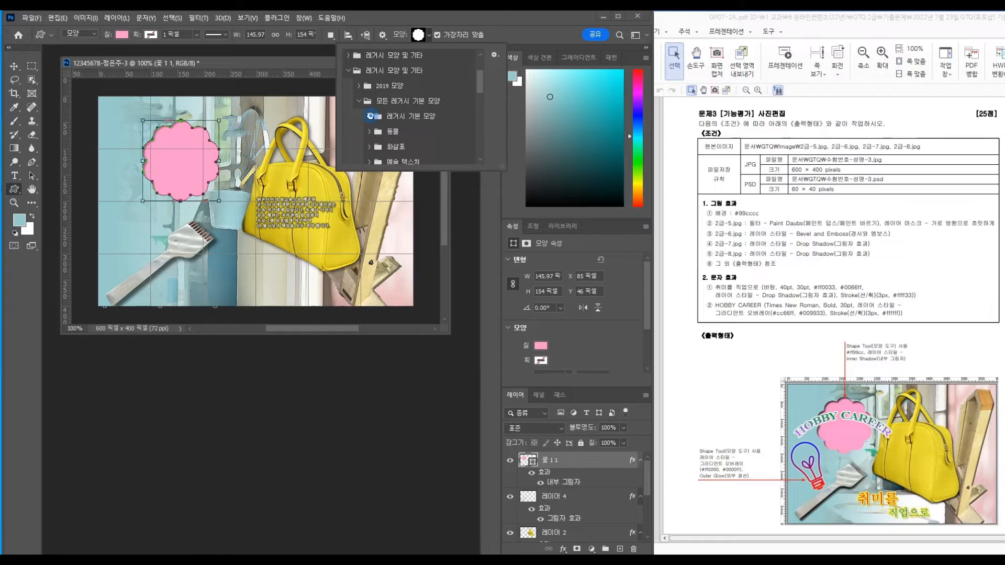
{"action": "scroll", "coordinate": [433, 134], "scroll_direction": "down", "scroll_amount": 1}
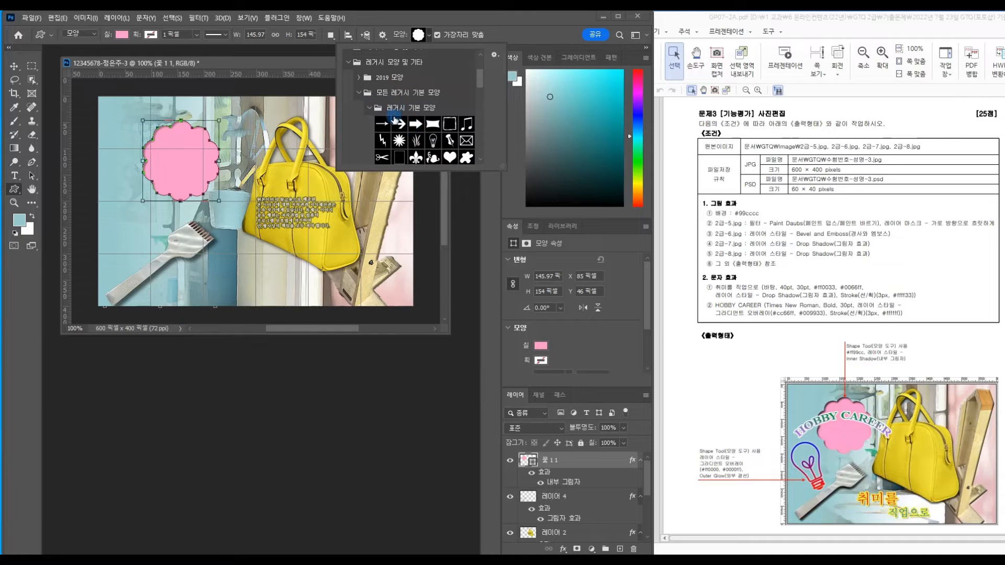
{"action": "left_click", "coordinate": [434, 132]}
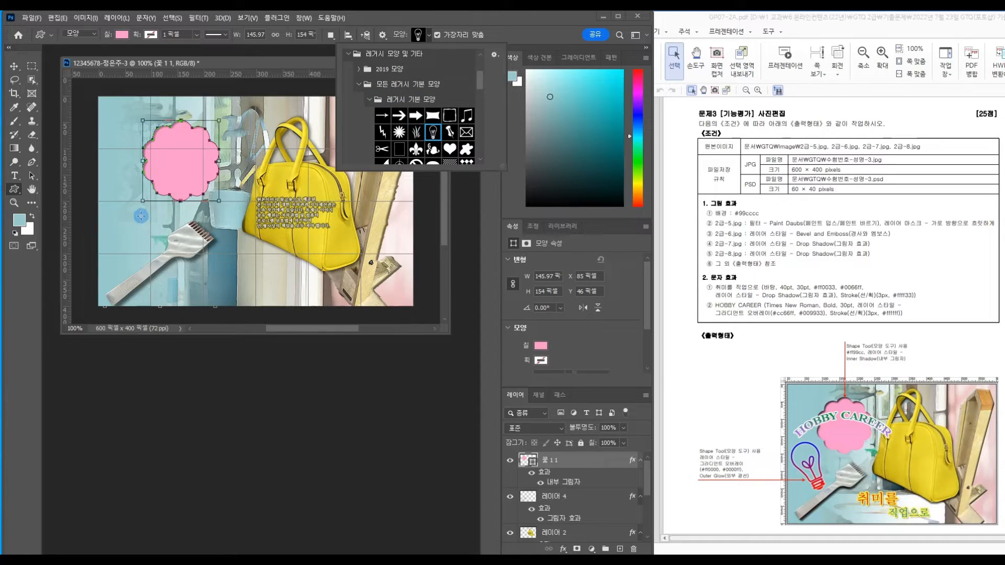
{"action": "left_click_drag", "start_coordinate": [124, 216], "coordinate": [190, 288]}
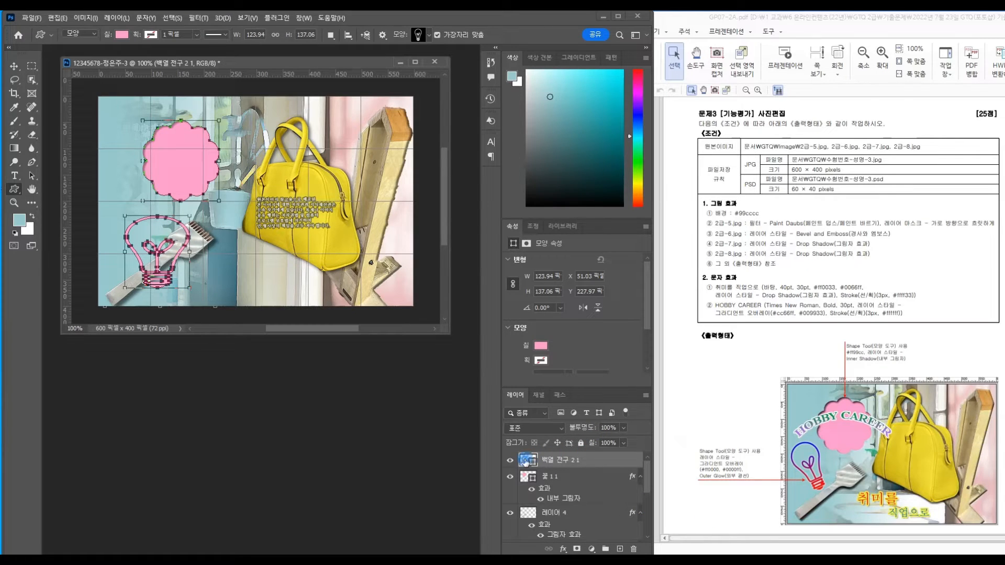
{"action": "double_click", "coordinate": [525, 460]}
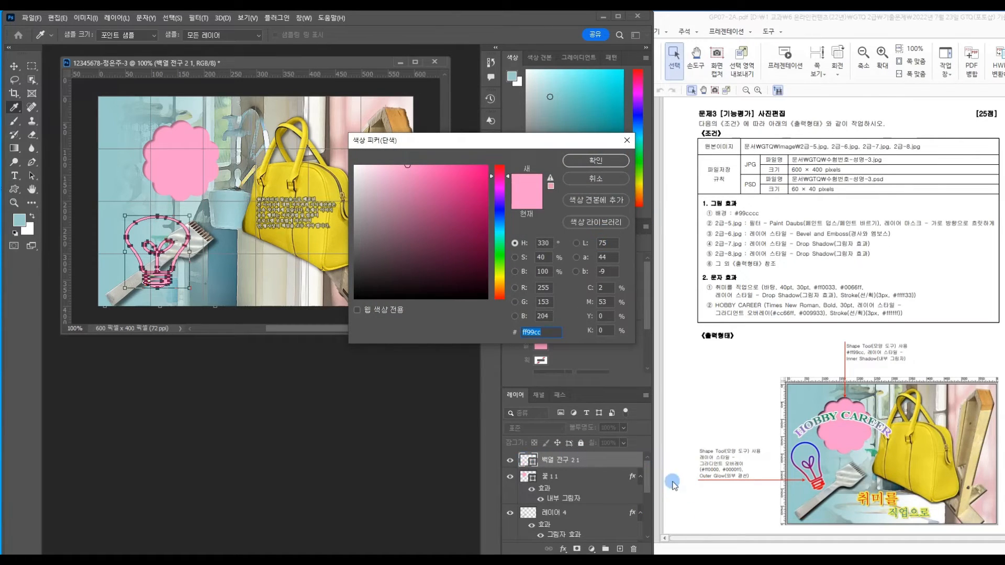
{"action": "left_click", "coordinate": [605, 181]}
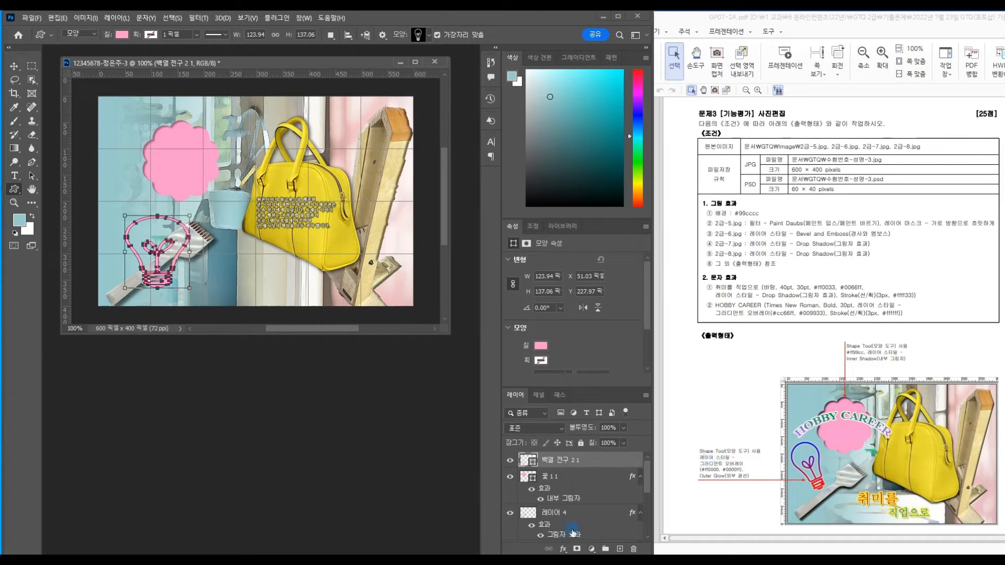
- Add a Gradient Overlay layer style to the light bulb and set the gradient's starting color stop to #FF0000
{"action": "left_click", "coordinate": [563, 549]}
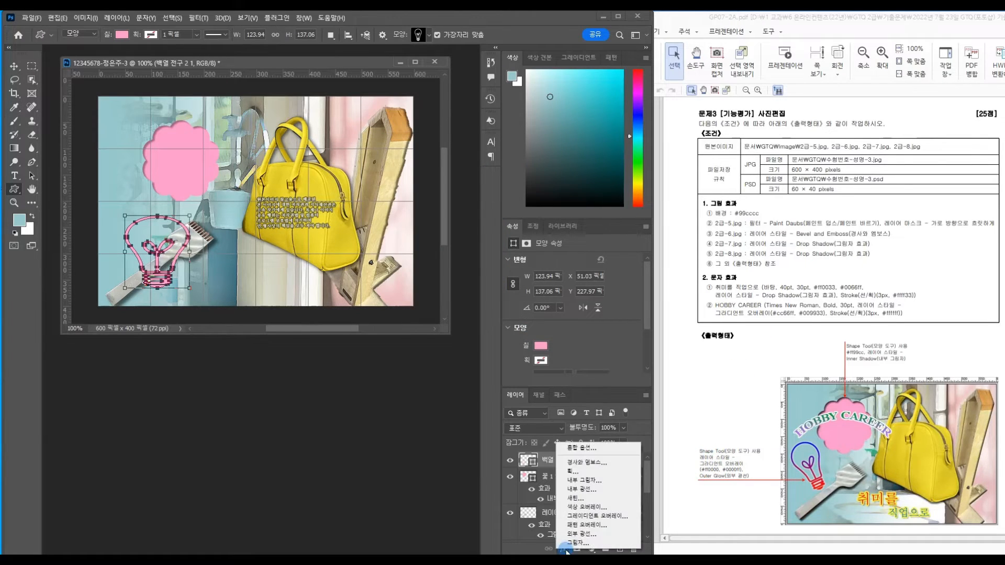
{"action": "left_click", "coordinate": [583, 513]}
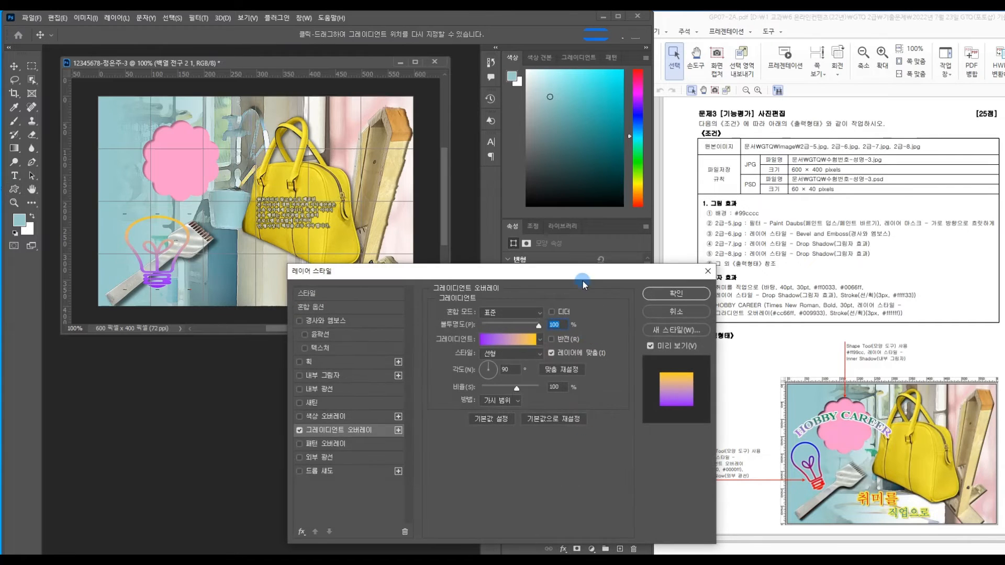
{"action": "left_click_drag", "start_coordinate": [577, 269], "coordinate": [482, 244]}
{"action": "left_click", "coordinate": [413, 309]}
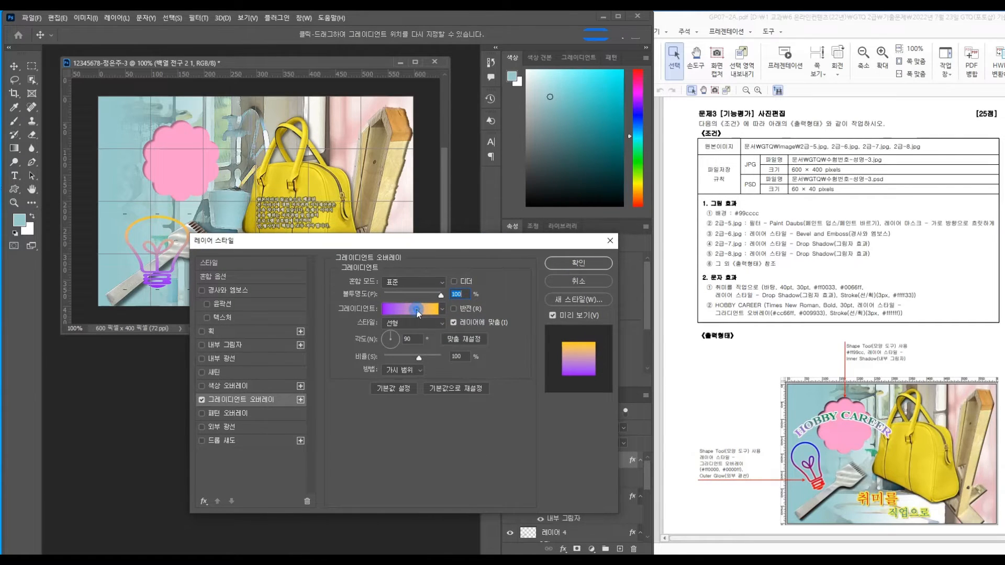
{"action": "double_click", "coordinate": [390, 283]}
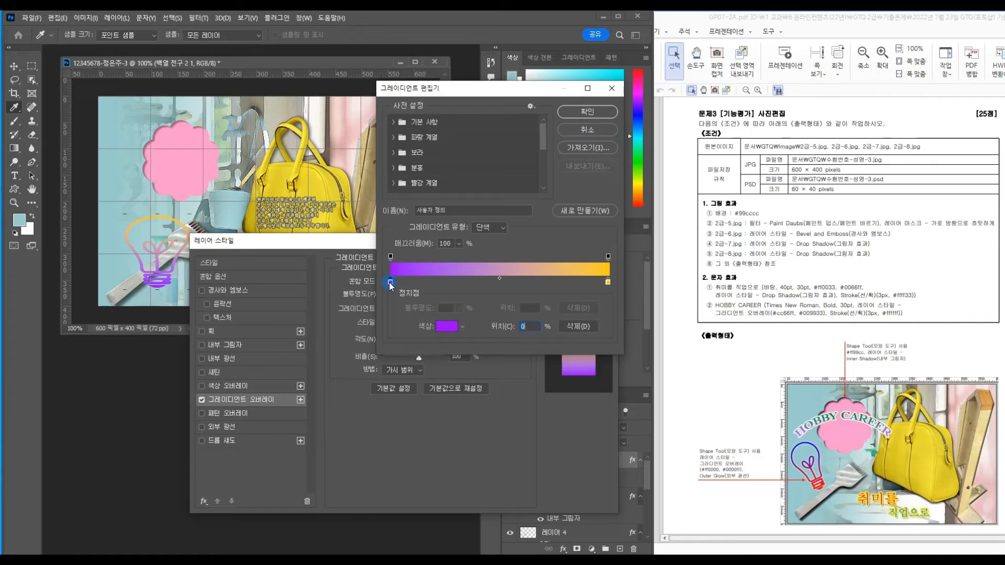
{"action": "type", "text": "F"}
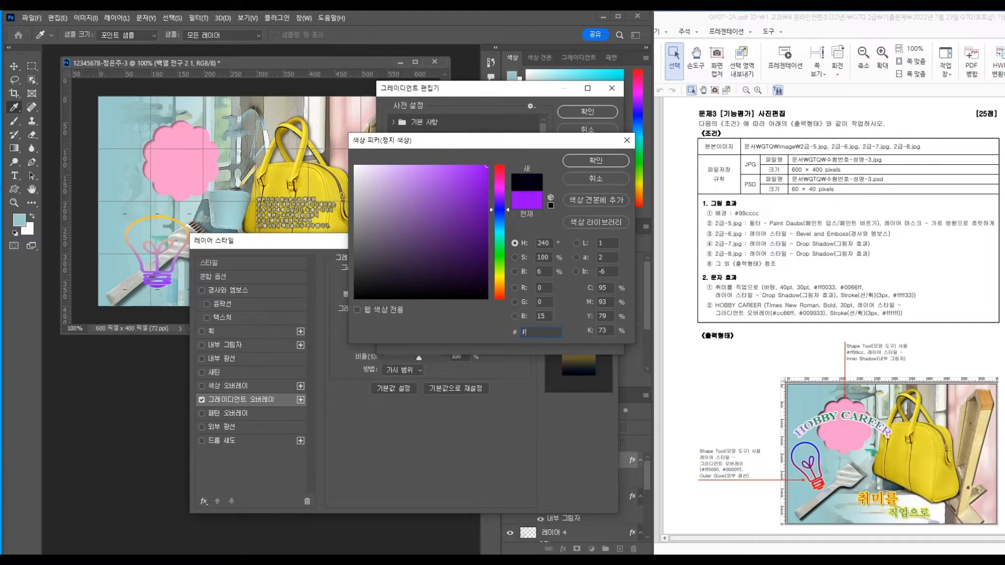
{"action": "type", "text": "F0000"}
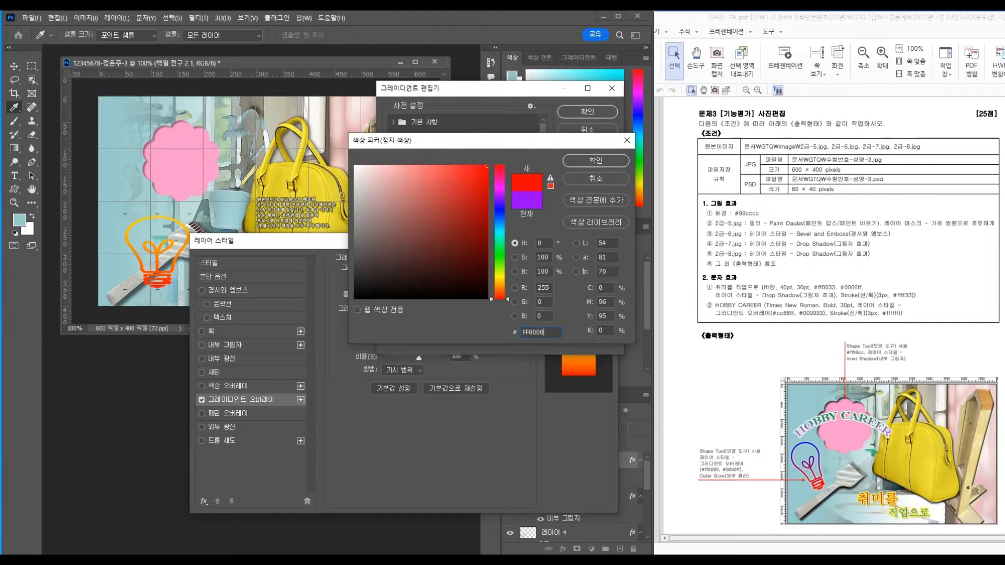
{"action": "key", "text": "Return"}
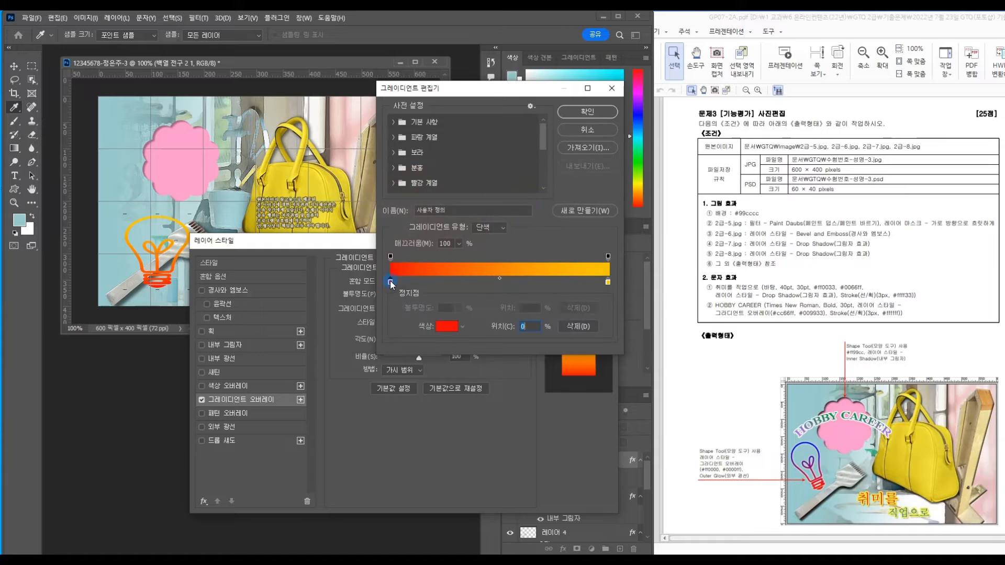
- Set the ending color stop of the bulb's gradient overlay to #0000FF
{"action": "left_click", "coordinate": [605, 283]}
{"action": "double_click", "coordinate": [606, 283]}
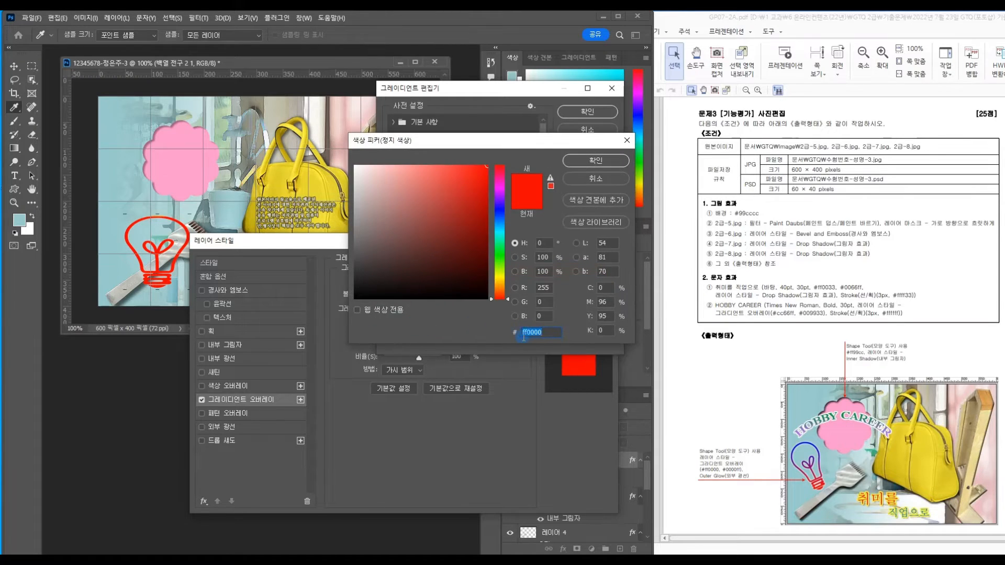
{"action": "type", "text": "0000ff"}
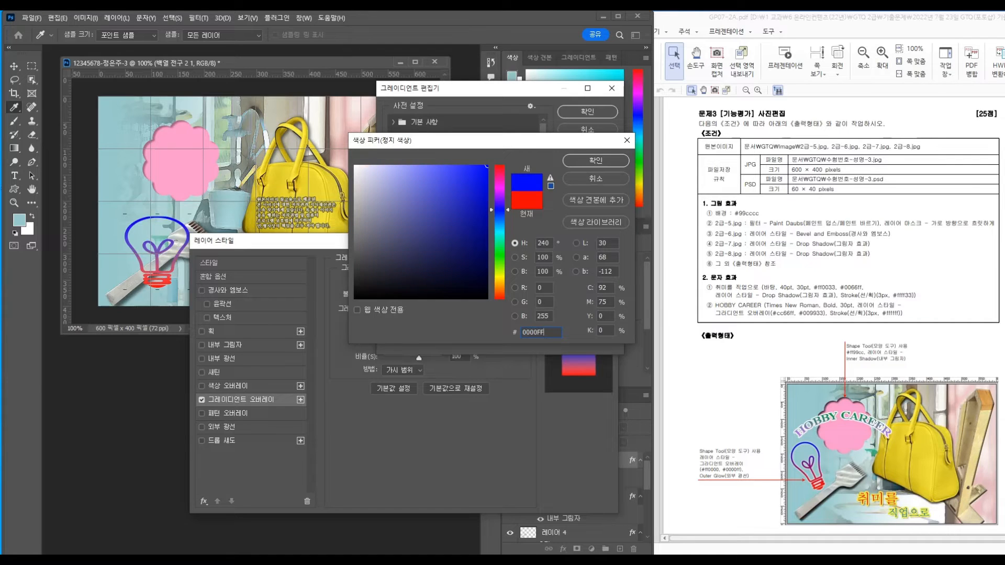
{"action": "key", "text": "Return"}
{"action": "left_click", "coordinate": [589, 112]}
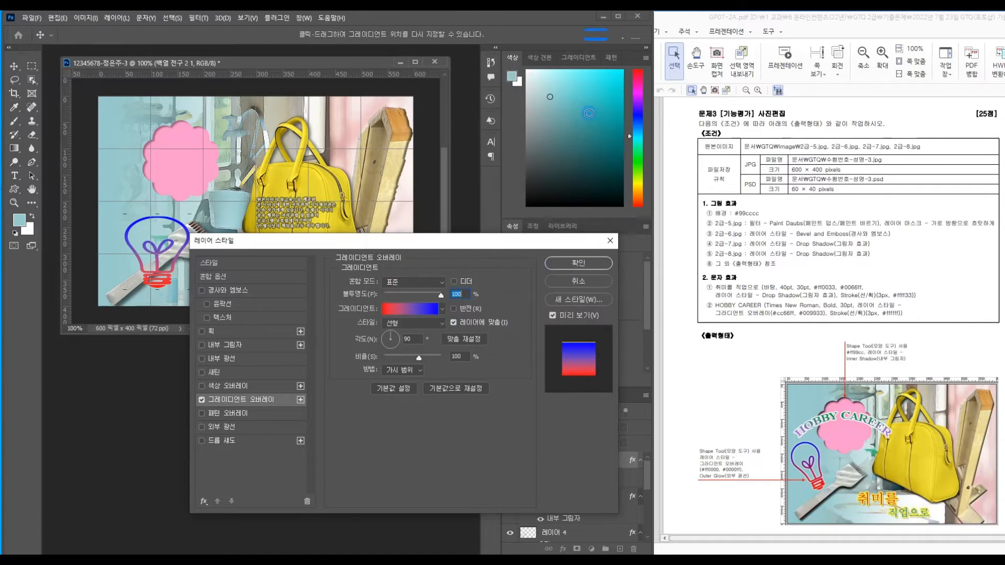
- Add an Outer Glow to the light bulb's layer style with a size of 9 px
{"action": "left_click_drag", "start_coordinate": [491, 247], "coordinate": [513, 245]}
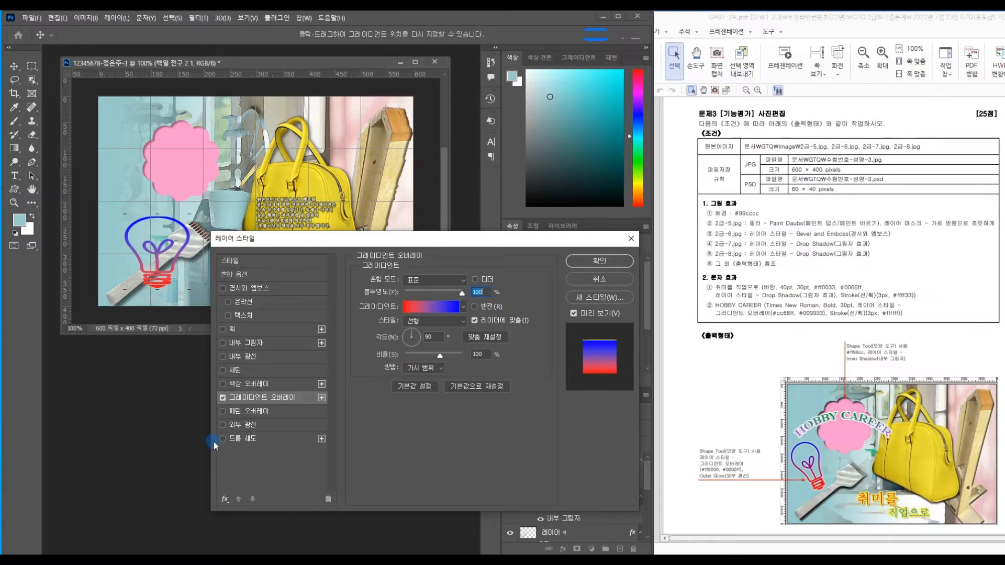
{"action": "left_click", "coordinate": [223, 425]}
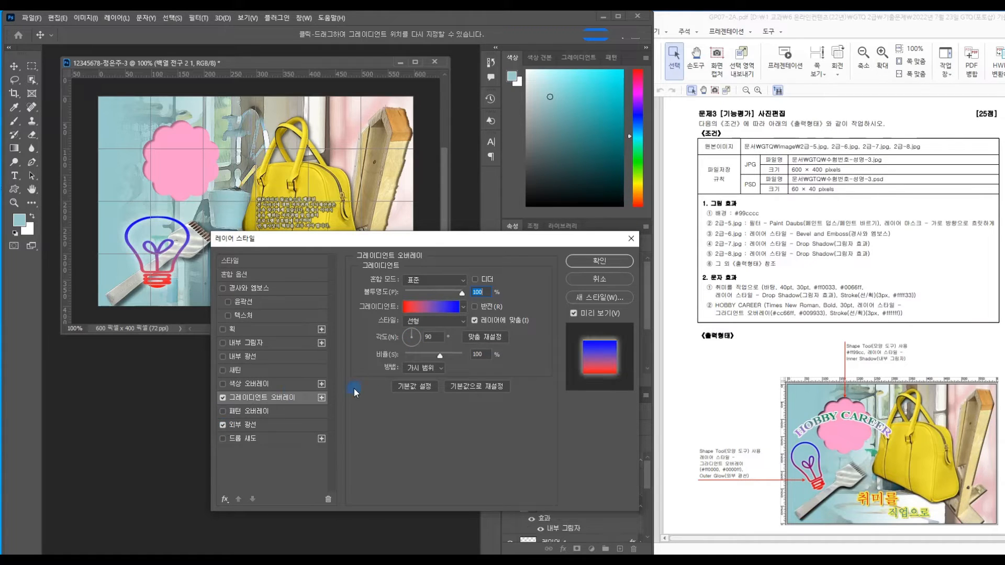
{"action": "left_click", "coordinate": [428, 336]}
{"action": "left_click", "coordinate": [261, 425]}
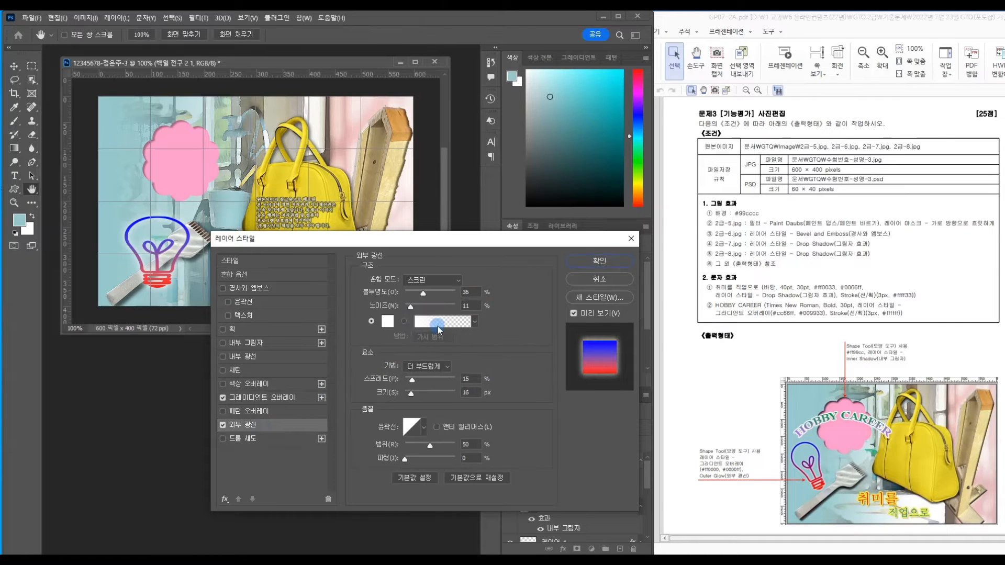
{"action": "left_click", "coordinate": [423, 294]}
{"action": "left_click_drag", "start_coordinate": [414, 396], "coordinate": [412, 397]}
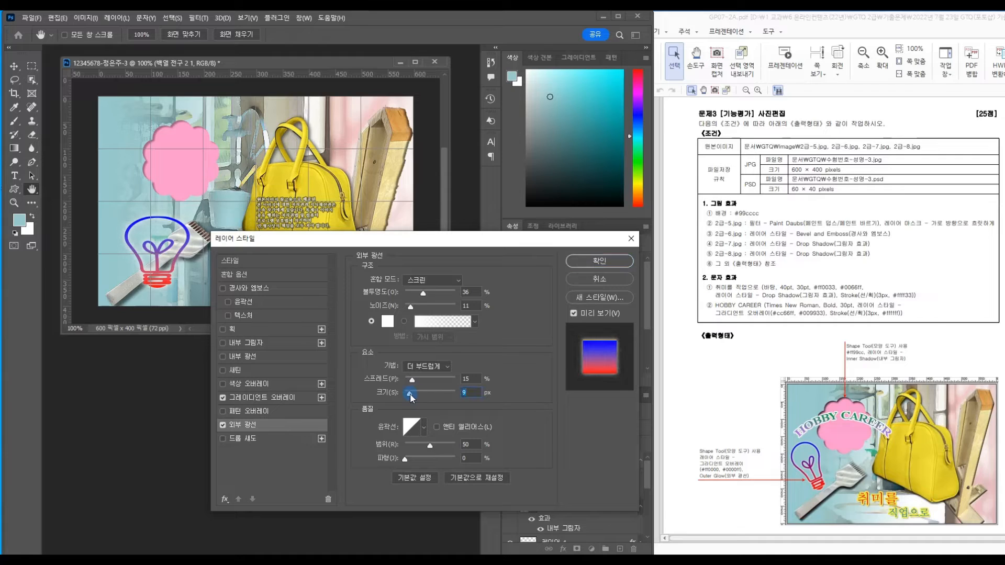
{"action": "left_click", "coordinate": [592, 262]}
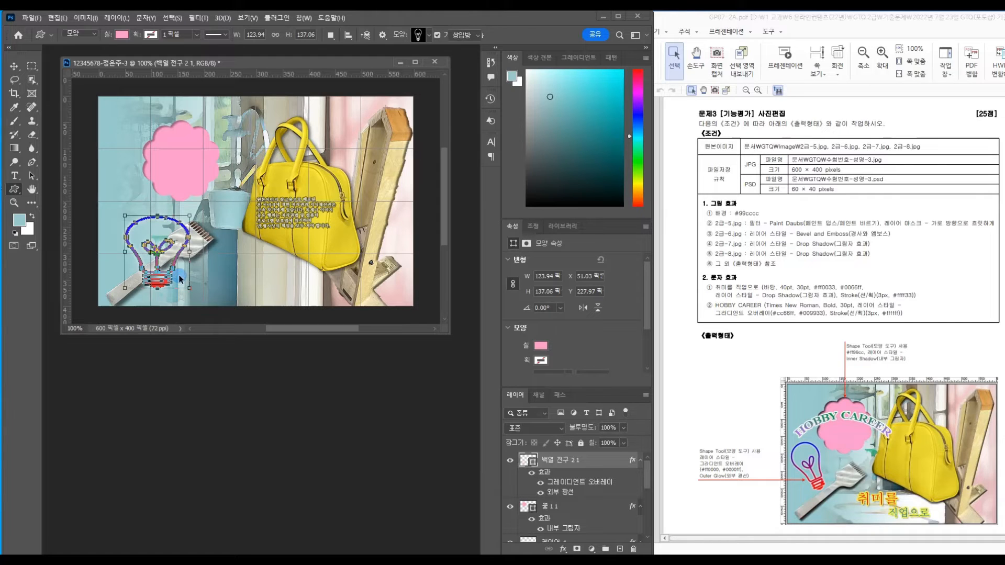
- Transform the light bulb to -30.84° rotation, 58.01% width and 90.74% height, placing it at the canvas's left edge above the fork handle
{"action": "key", "text": "ctrl+t"}
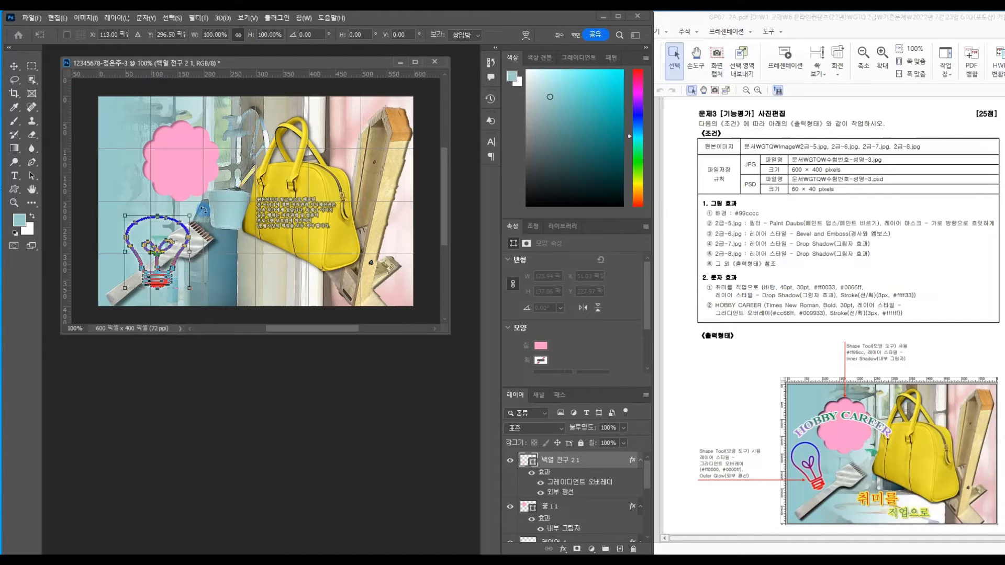
{"action": "left_click_drag", "start_coordinate": [199, 211], "coordinate": [169, 247]}
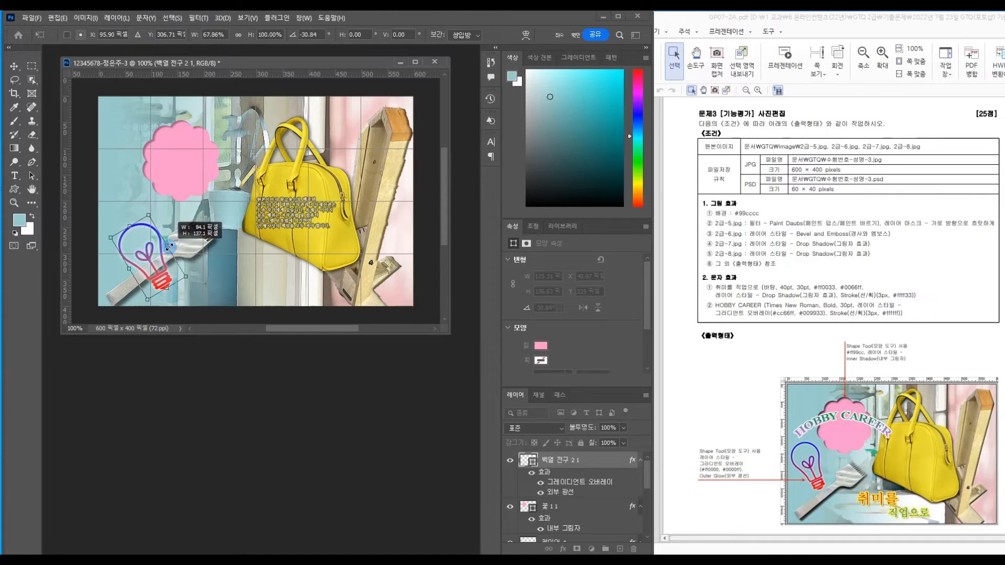
{"action": "left_click_drag", "start_coordinate": [167, 287], "coordinate": [163, 282]}
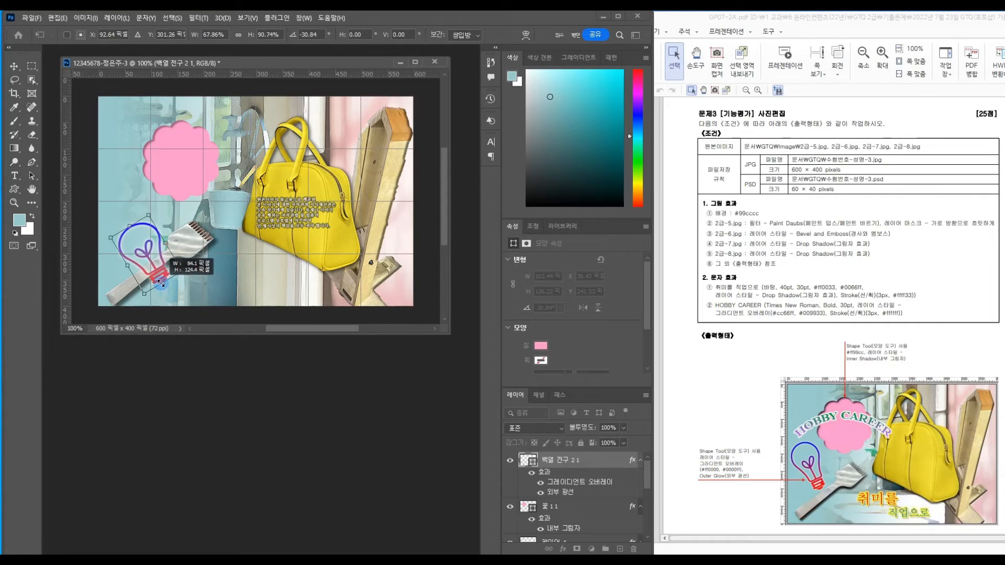
{"action": "left_click_drag", "start_coordinate": [162, 243], "coordinate": [147, 236]}
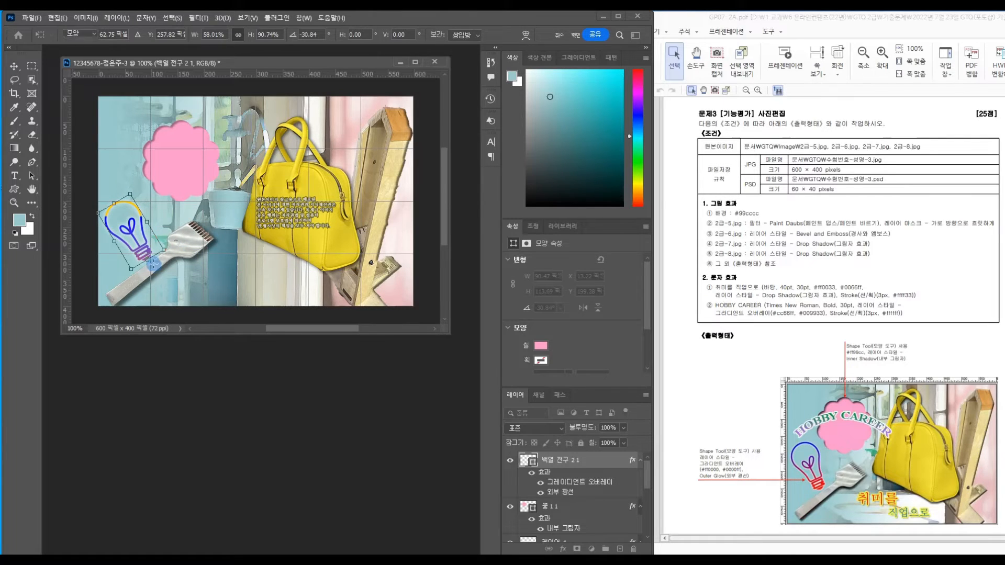
{"action": "key", "text": "Return"}
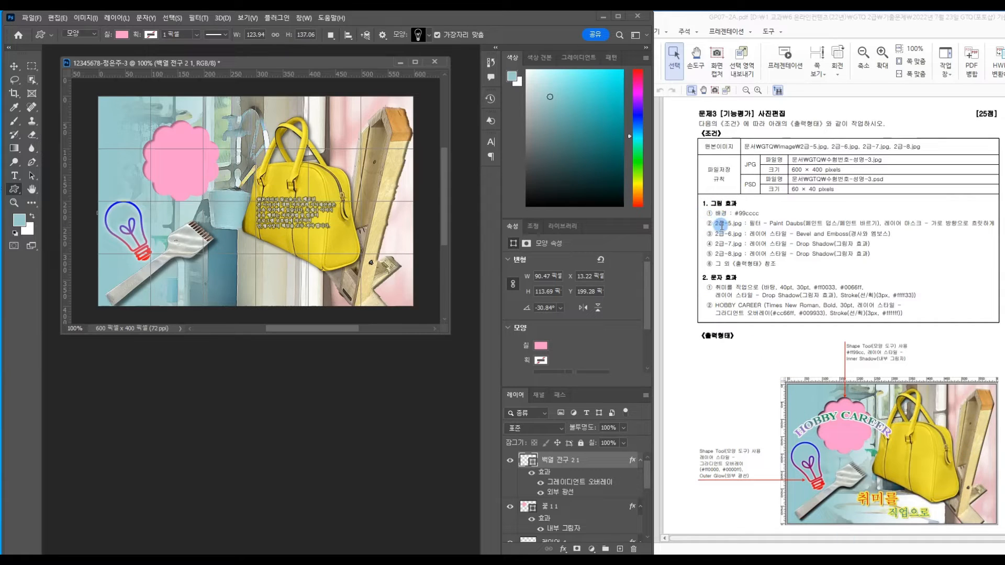
{"action": "scroll", "coordinate": [645, 501], "scroll_direction": "down", "scroll_amount": 5}
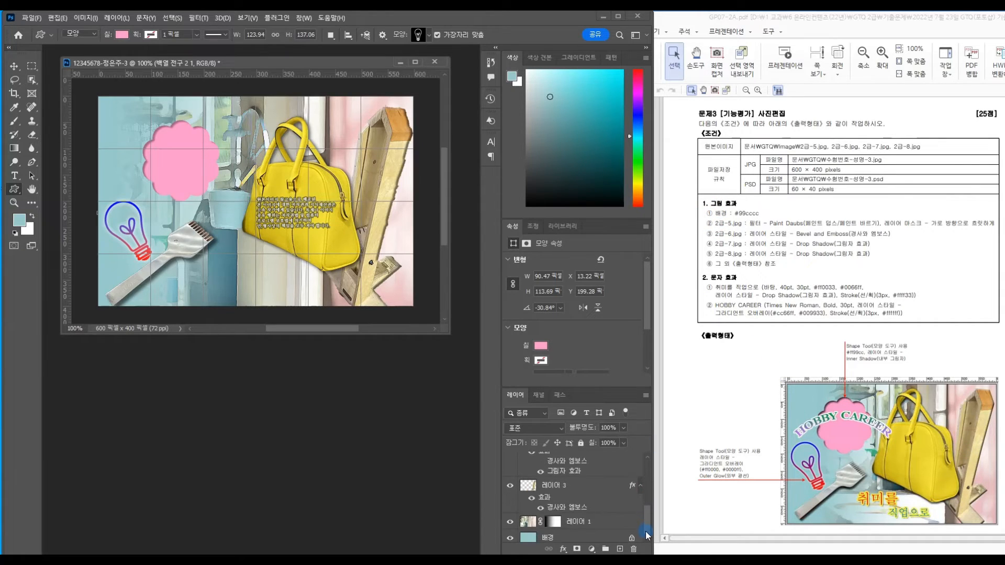
- Transform the masked background photo layer to 73.98% width and 73.56% height, positioned at X 300 px and Y 210 px
{"action": "left_click", "coordinate": [602, 519]}
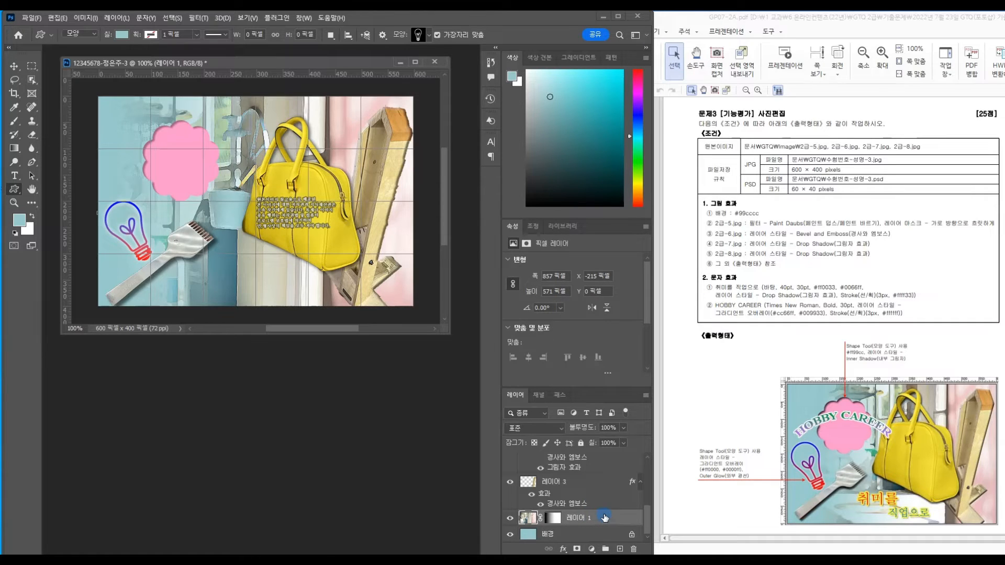
{"action": "key", "text": "ctrl+t"}
{"action": "left_click_drag", "start_coordinate": [237, 112], "coordinate": [300, 125]}
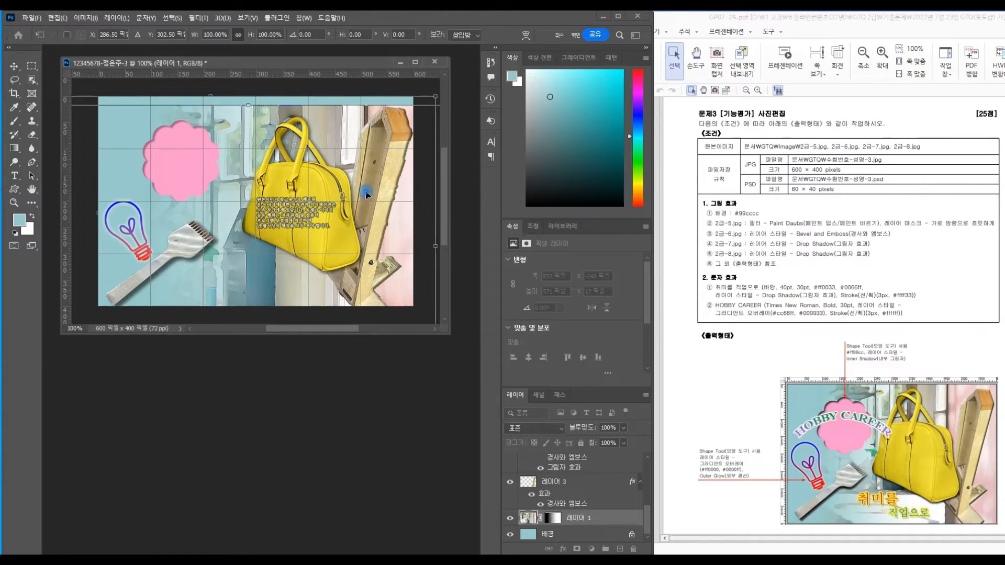
{"action": "left_click_drag", "start_coordinate": [366, 194], "coordinate": [350, 193]}
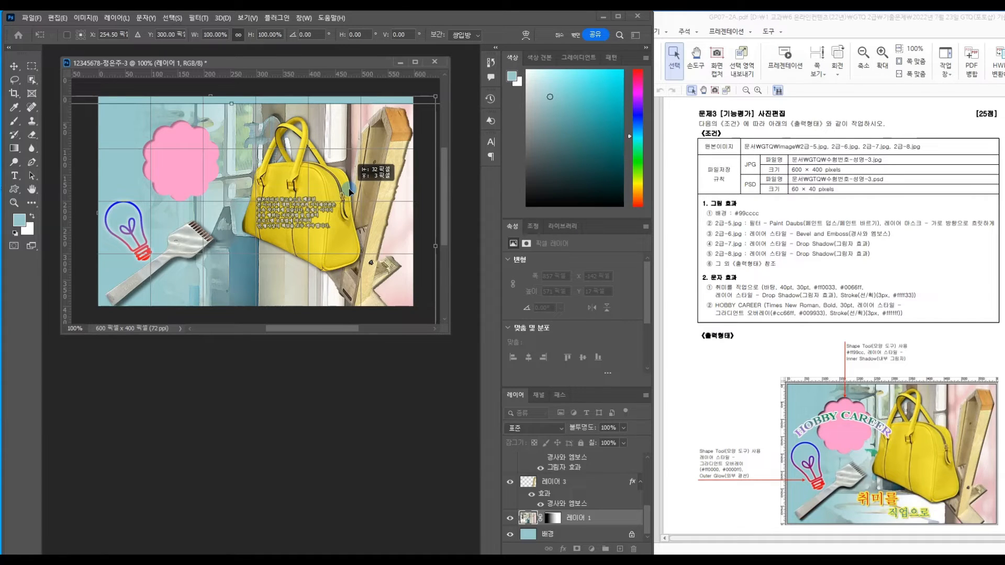
{"action": "left_click_drag", "start_coordinate": [350, 193], "coordinate": [350, 192]}
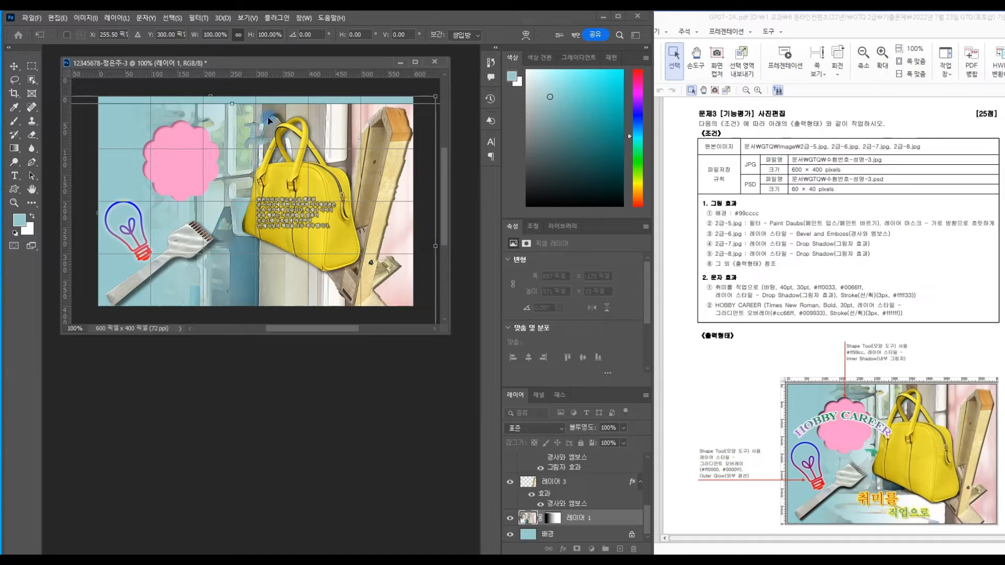
{"action": "left_click_drag", "start_coordinate": [447, 220], "coordinate": [448, 270]}
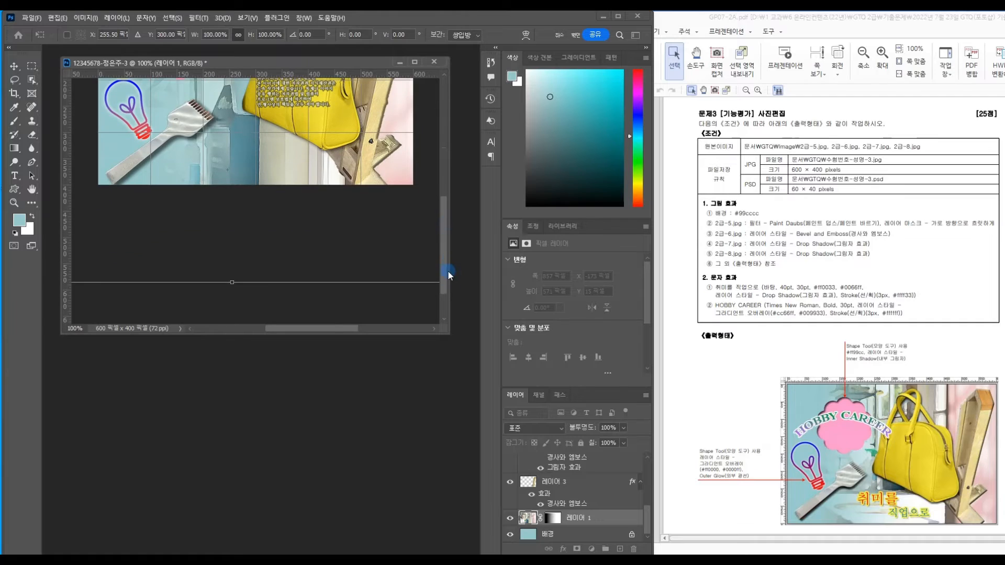
{"action": "left_click_drag", "start_coordinate": [231, 282], "coordinate": [250, 182]}
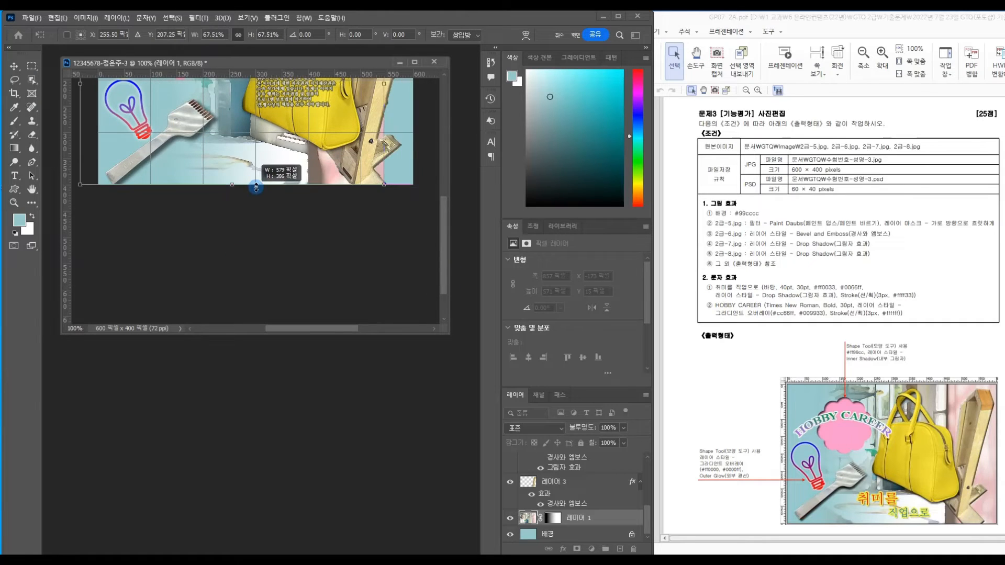
{"action": "left_click_drag", "start_coordinate": [444, 259], "coordinate": [411, 206]}
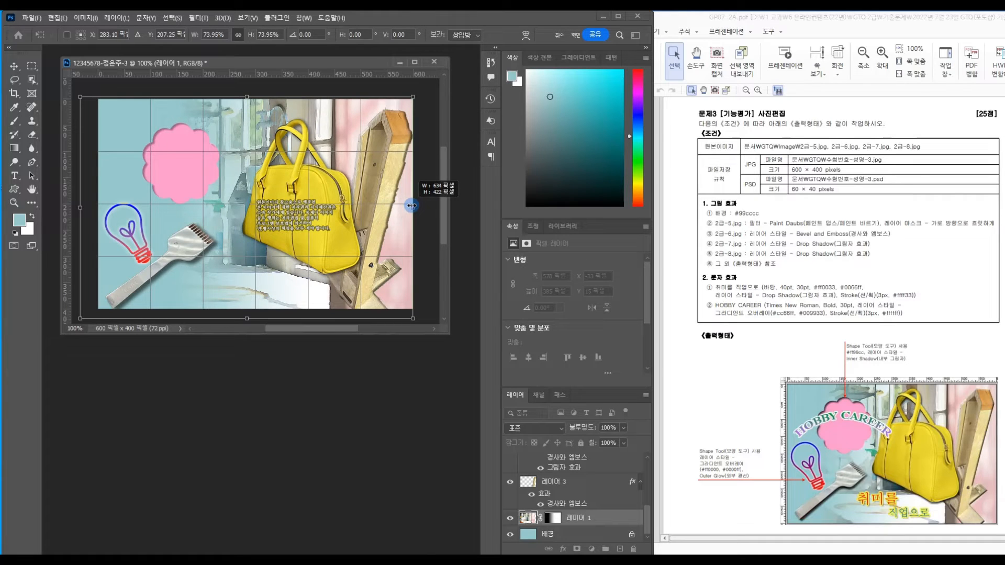
{"action": "left_click_drag", "start_coordinate": [245, 319], "coordinate": [261, 309]}
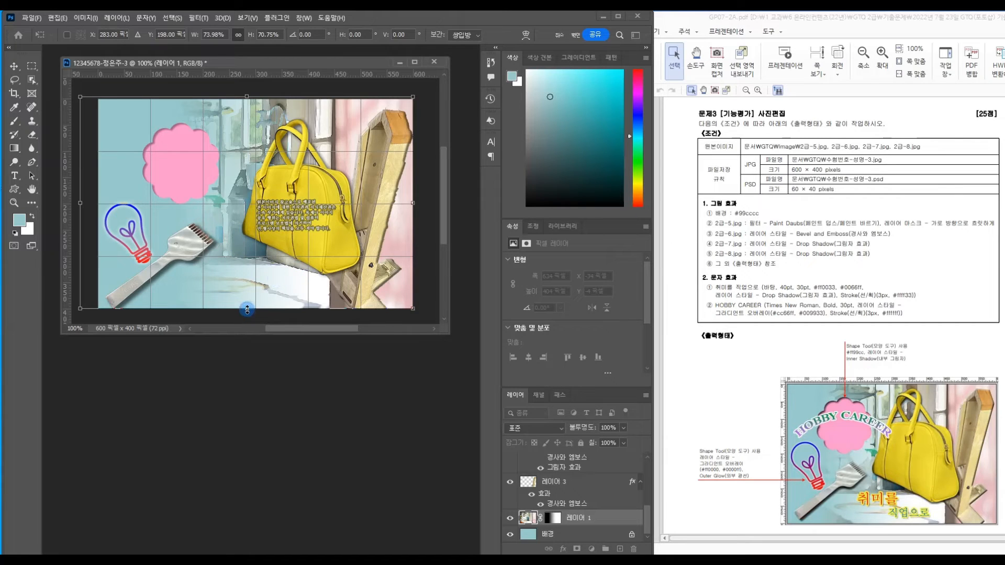
{"action": "left_click_drag", "start_coordinate": [247, 312], "coordinate": [279, 301]}
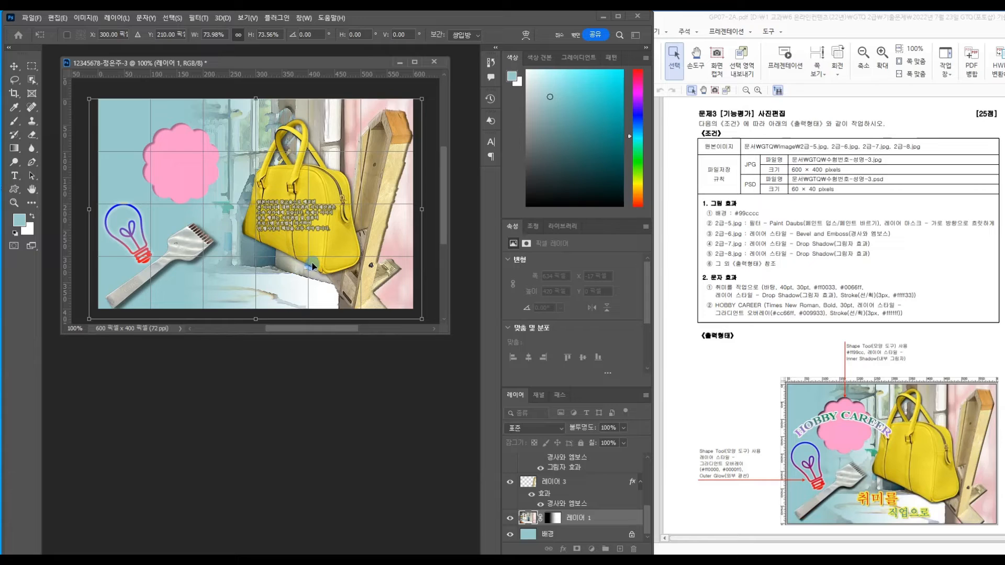
{"action": "key", "text": "Return"}
- Add two-line horizontal text above the light bulb layer, placed below the bag, reading "취미를" and "직업으로"
{"action": "left_click_drag", "start_coordinate": [646, 519], "coordinate": [639, 463]}
{"action": "left_click", "coordinate": [595, 461]}
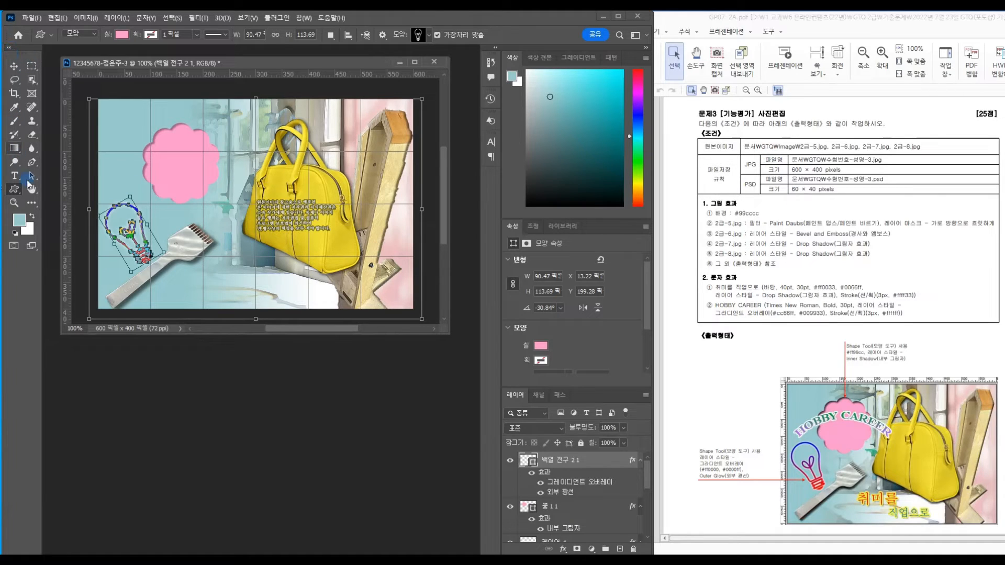
{"action": "left_click", "coordinate": [18, 178]}
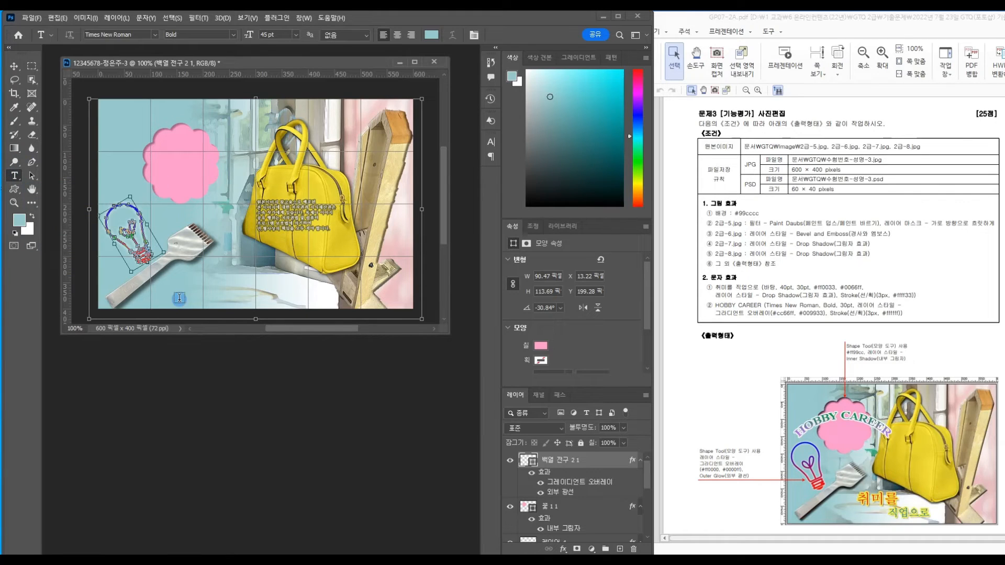
{"action": "left_click", "coordinate": [213, 278]}
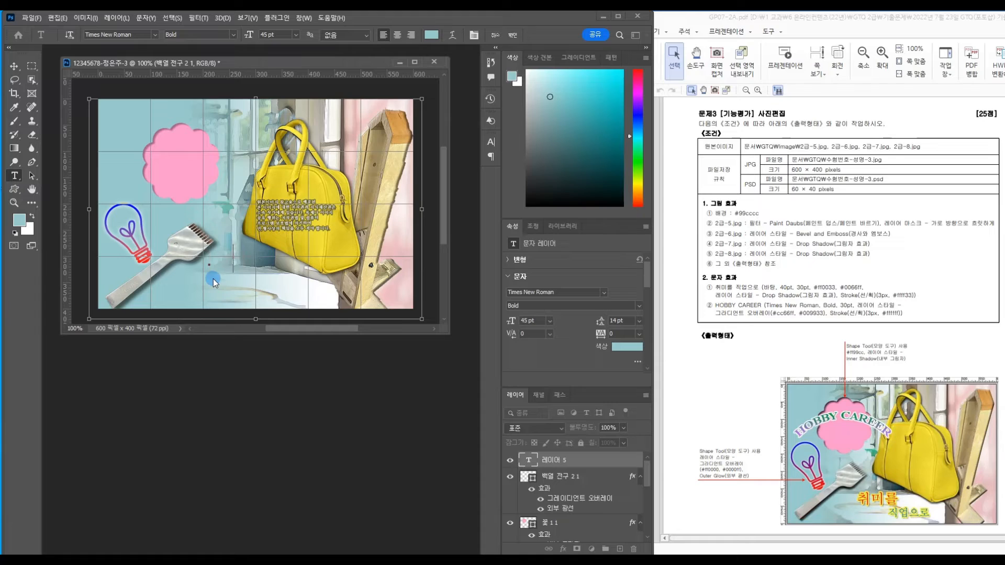
{"action": "key", "text": "Hangul"}
{"action": "type", "text": "취"}
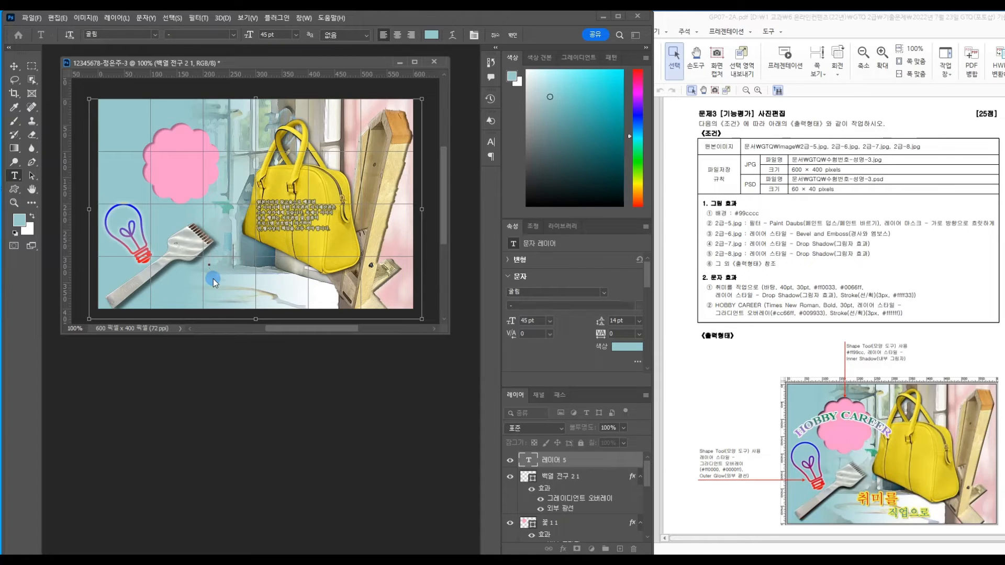
{"action": "type", "text": "미르ㄹ직업으로"}
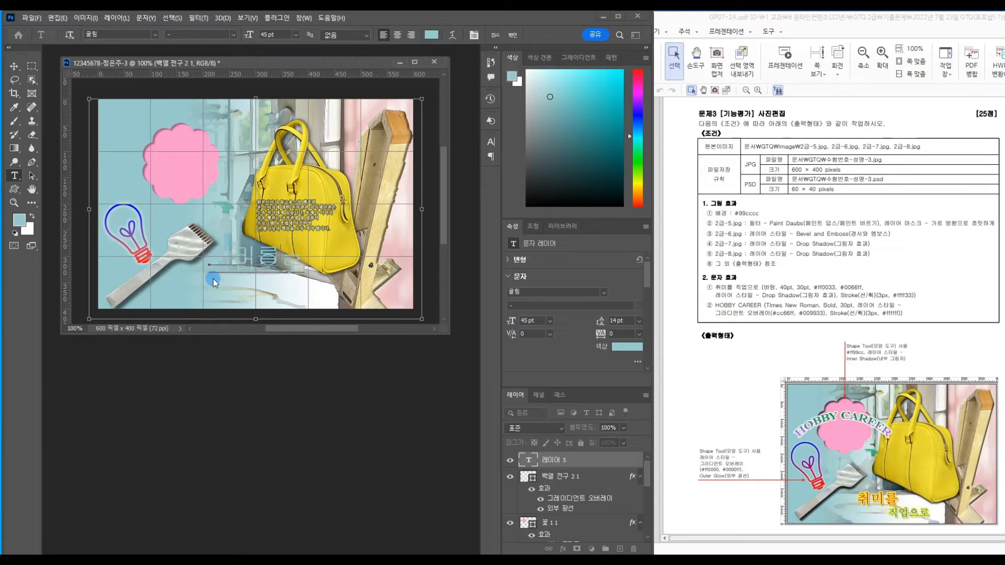
{"action": "key", "text": "Return"}
{"action": "key", "text": "Return"}
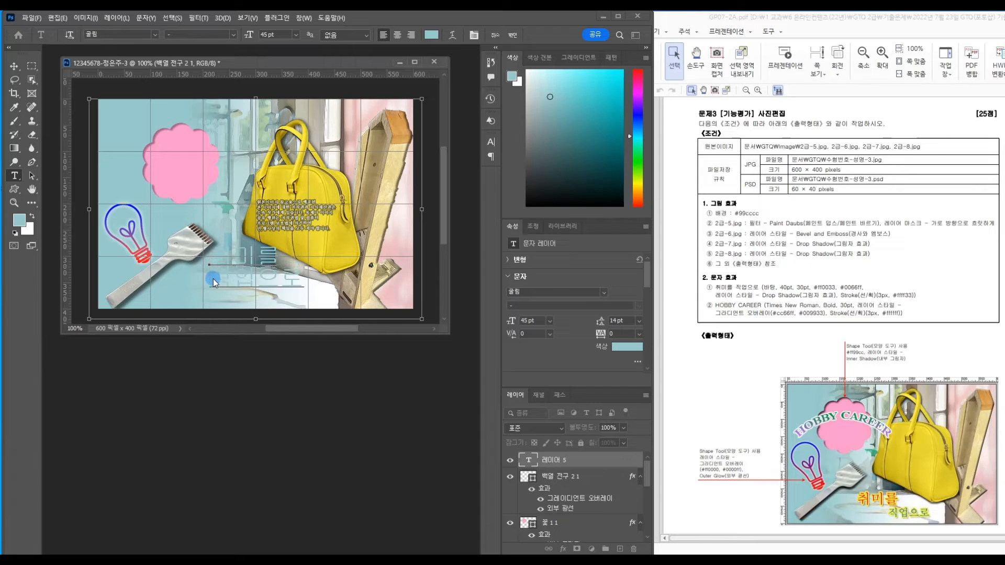
- Set the font of both text lines to 바탕 (Batang)
{"action": "left_click_drag", "start_coordinate": [211, 260], "coordinate": [187, 243]}
{"action": "left_click", "coordinate": [297, 281]}
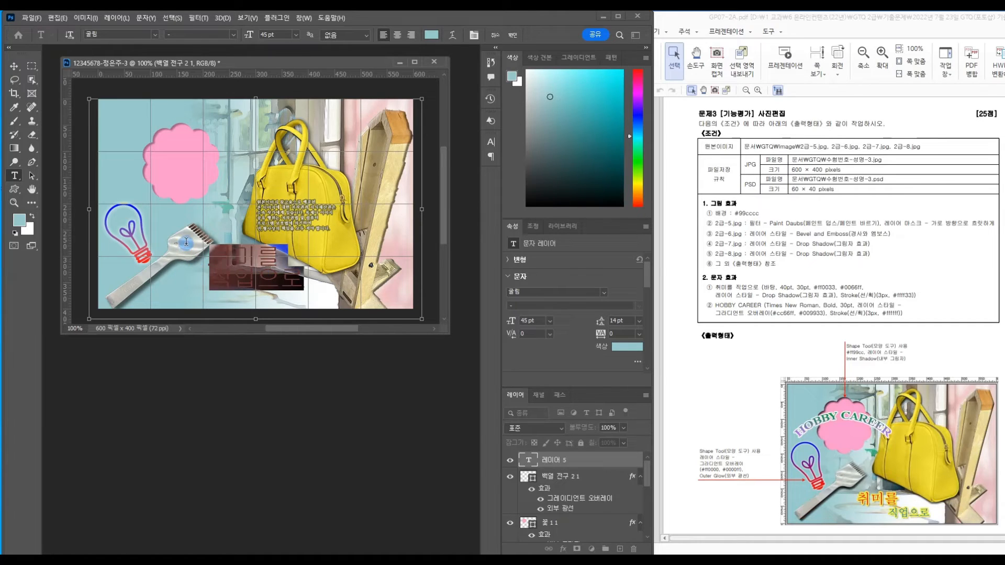
{"action": "left_click", "coordinate": [155, 35]}
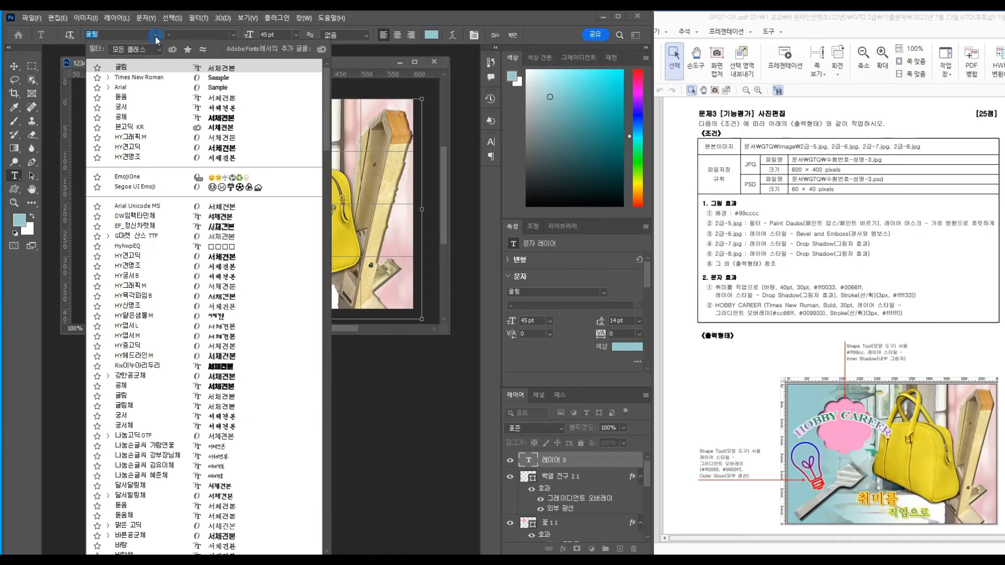
{"action": "left_click", "coordinate": [129, 547]}
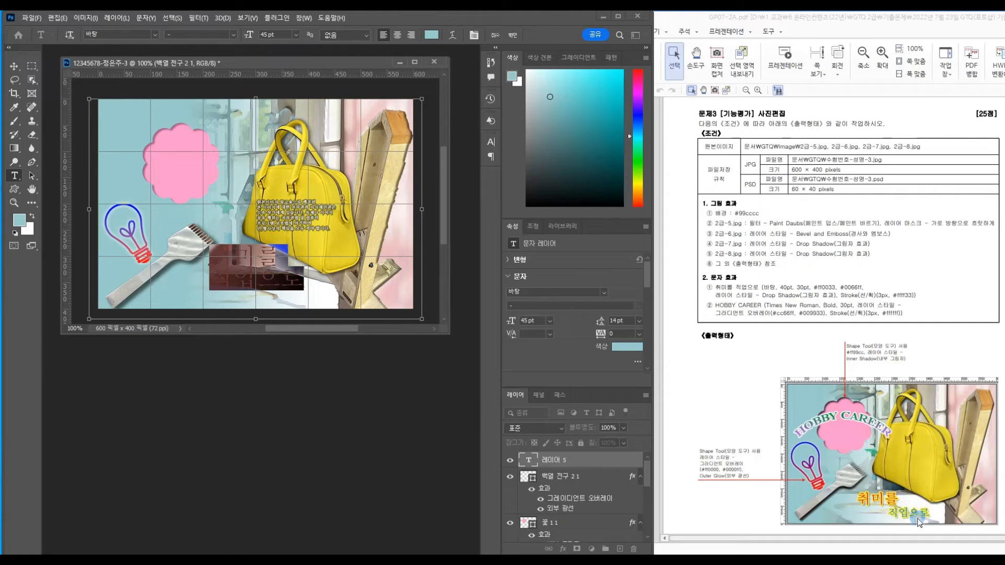
- Set the font size of "취미를" to 40 pt and of "직업으로" to 30 pt
{"action": "left_click", "coordinate": [268, 261]}
{"action": "left_click_drag", "start_coordinate": [276, 259], "coordinate": [206, 252]}
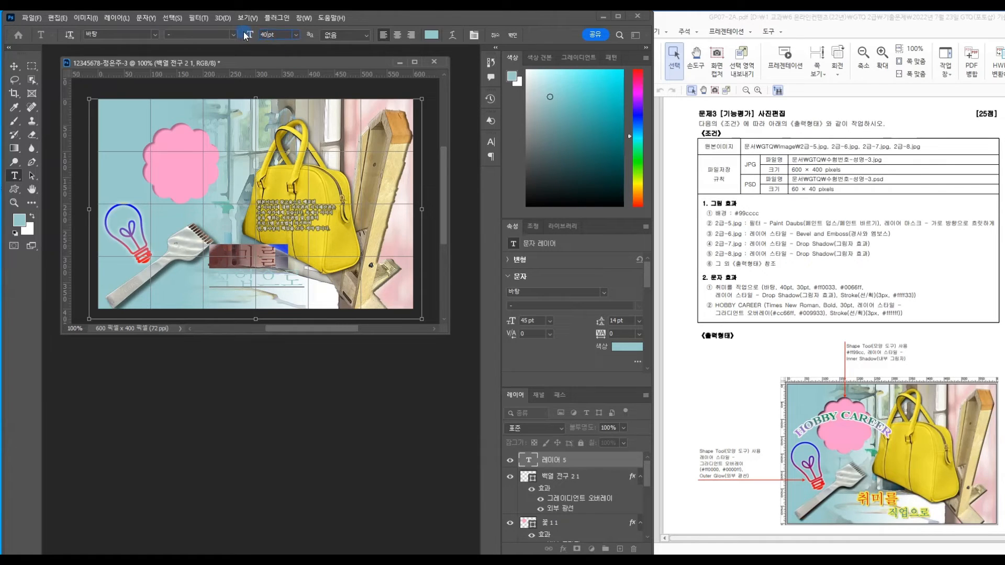
{"action": "key", "text": "Return"}
{"action": "left_click_drag", "start_coordinate": [210, 285], "coordinate": [304, 286]}
{"action": "left_click", "coordinate": [267, 34]}
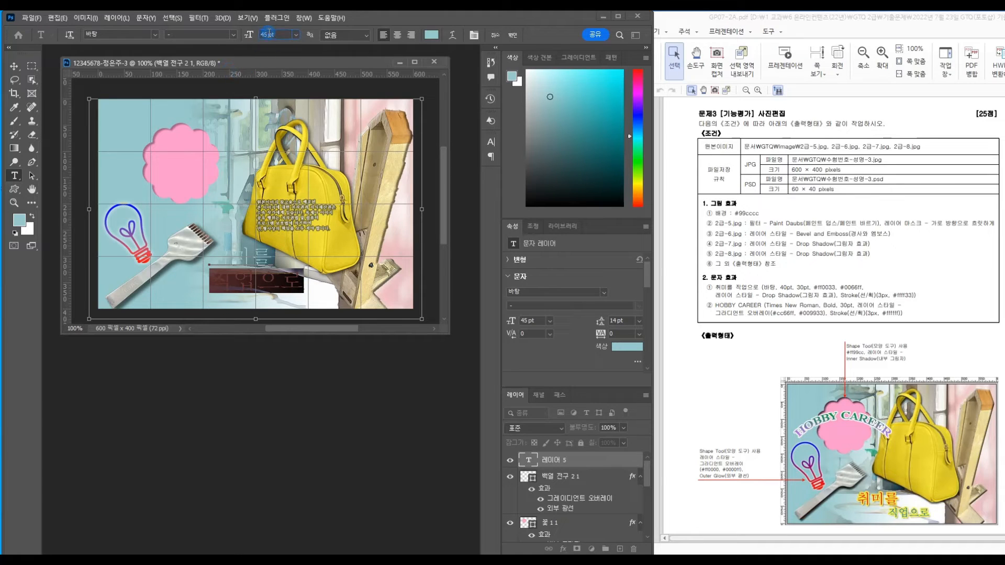
{"action": "type", "text": "30t"}
{"action": "key", "text": "Return"}
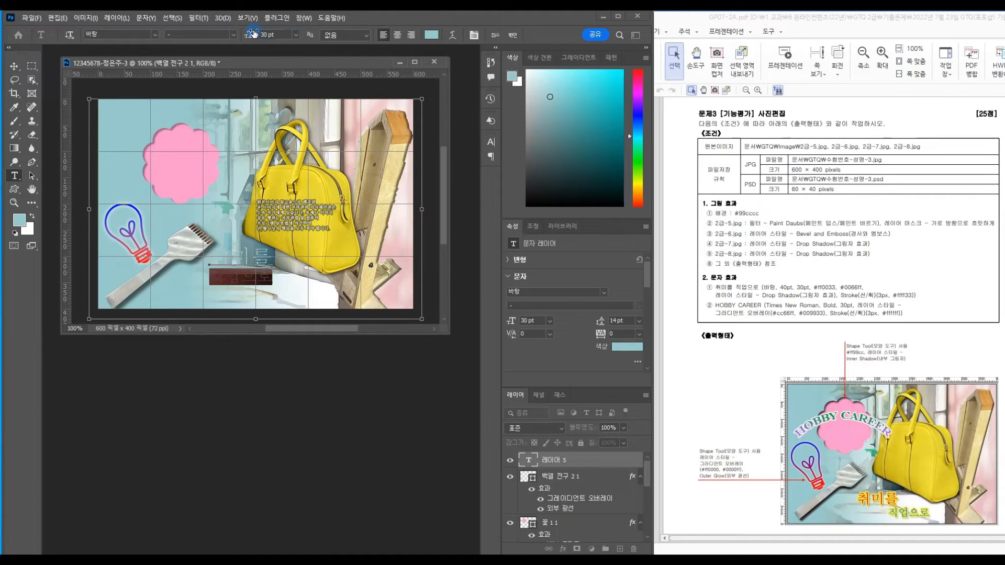
- Set the color of both text lines to #0066ff
{"action": "left_click", "coordinate": [268, 257]}
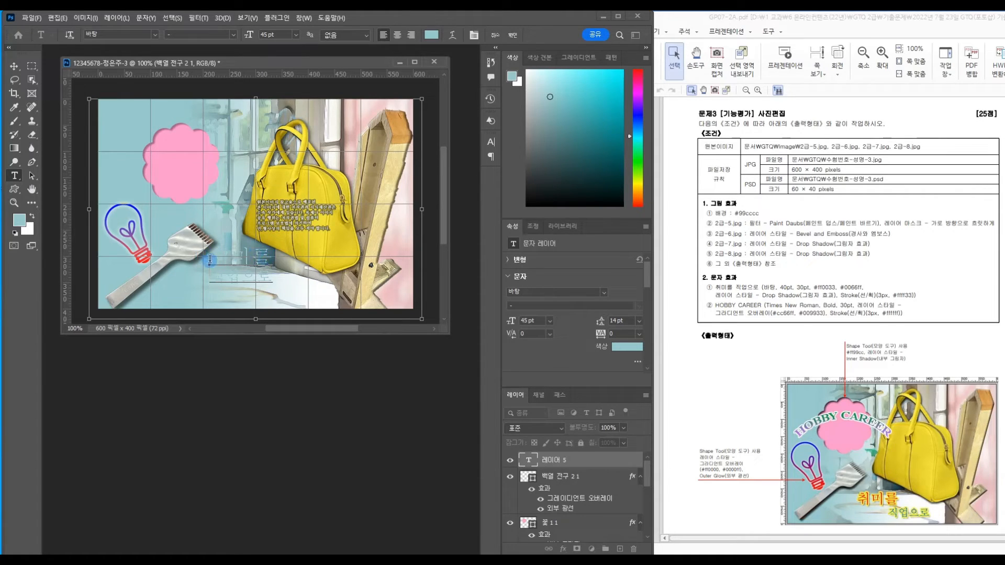
{"action": "left_click", "coordinate": [213, 278]}
{"action": "left_click", "coordinate": [265, 278]}
{"action": "left_click_drag", "start_coordinate": [265, 278], "coordinate": [199, 242]}
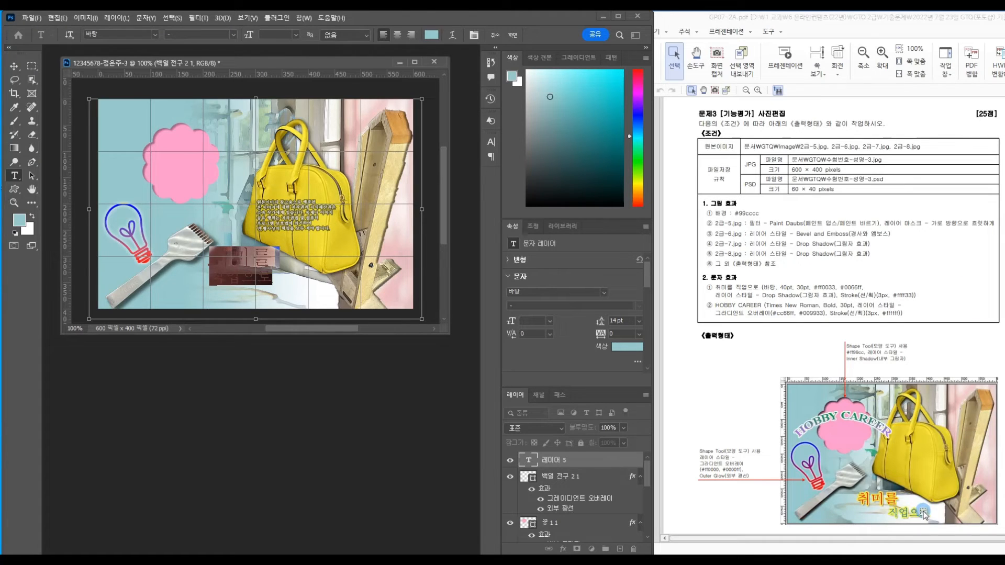
{"action": "left_click", "coordinate": [430, 35]}
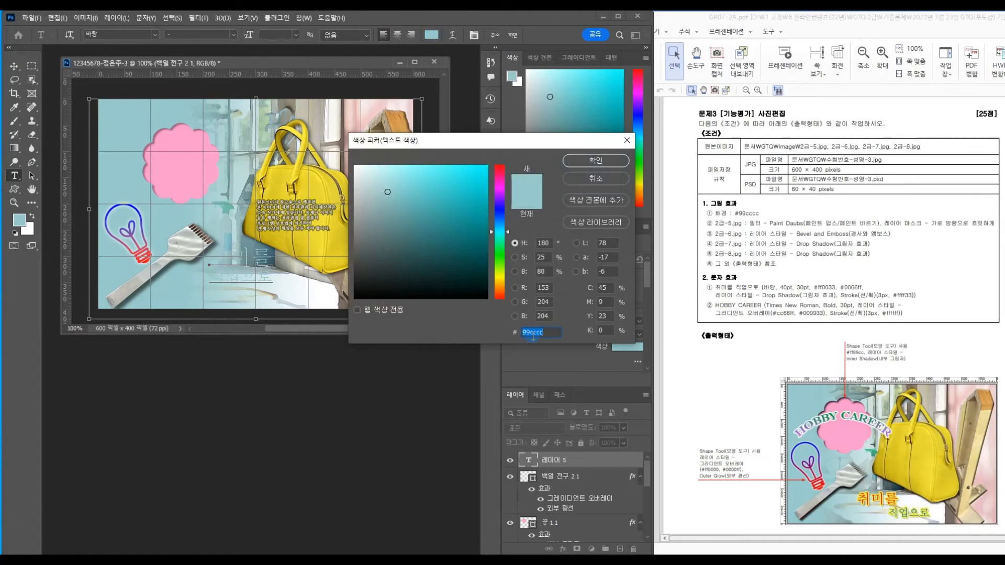
{"action": "type", "text": "0066"}
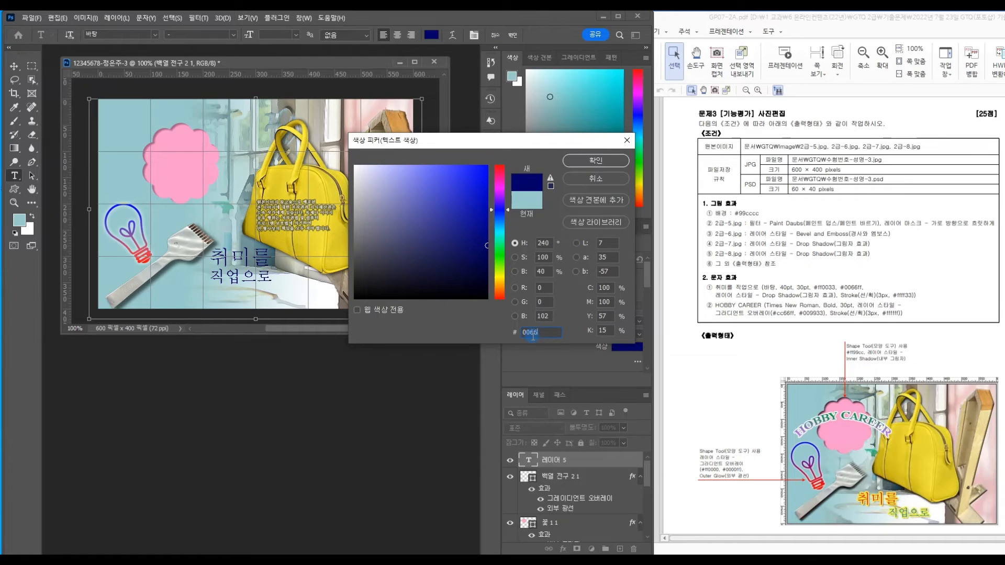
{"action": "type", "text": "ff"}
{"action": "key", "text": "Return"}
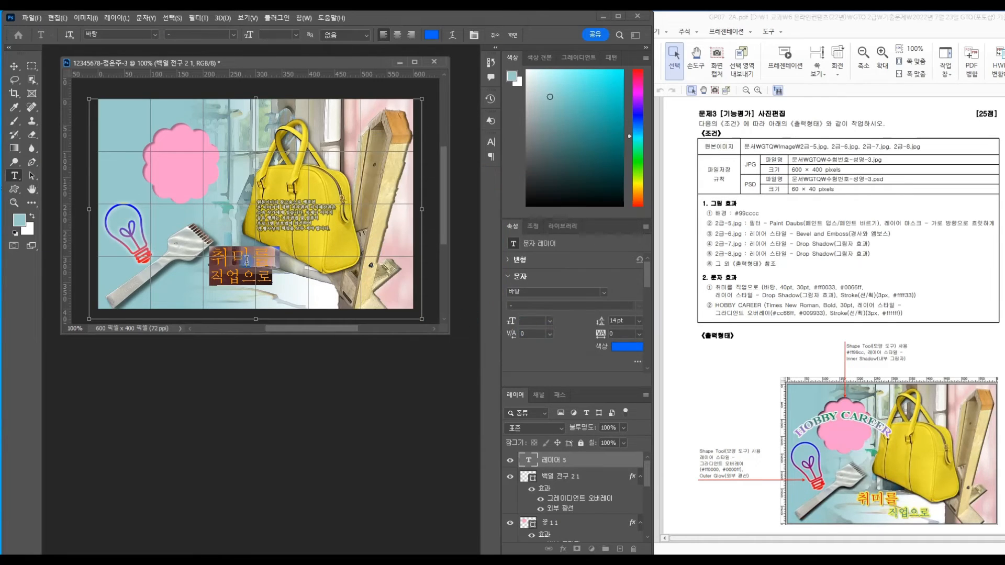
{"action": "left_click", "coordinate": [271, 257]}
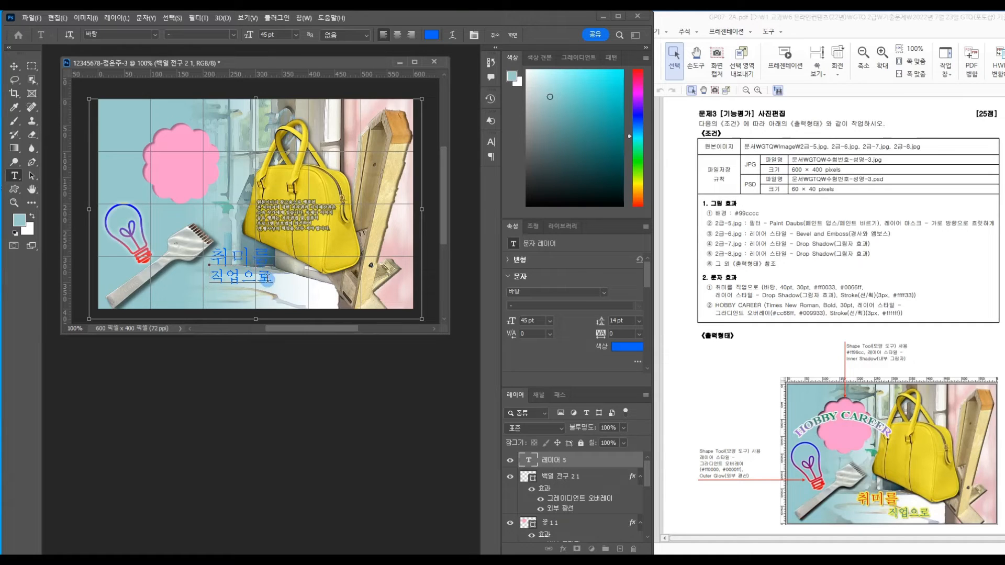
{"action": "left_click", "coordinate": [266, 279]}
{"action": "left_click_drag", "start_coordinate": [270, 265], "coordinate": [189, 251]}
{"action": "left_click", "coordinate": [431, 35]}
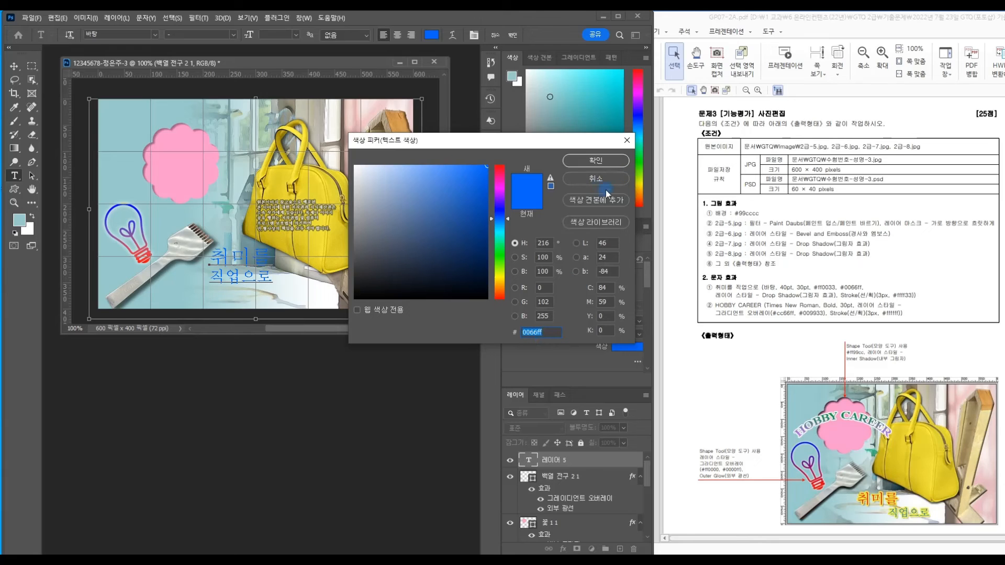
{"action": "key", "text": "Return"}
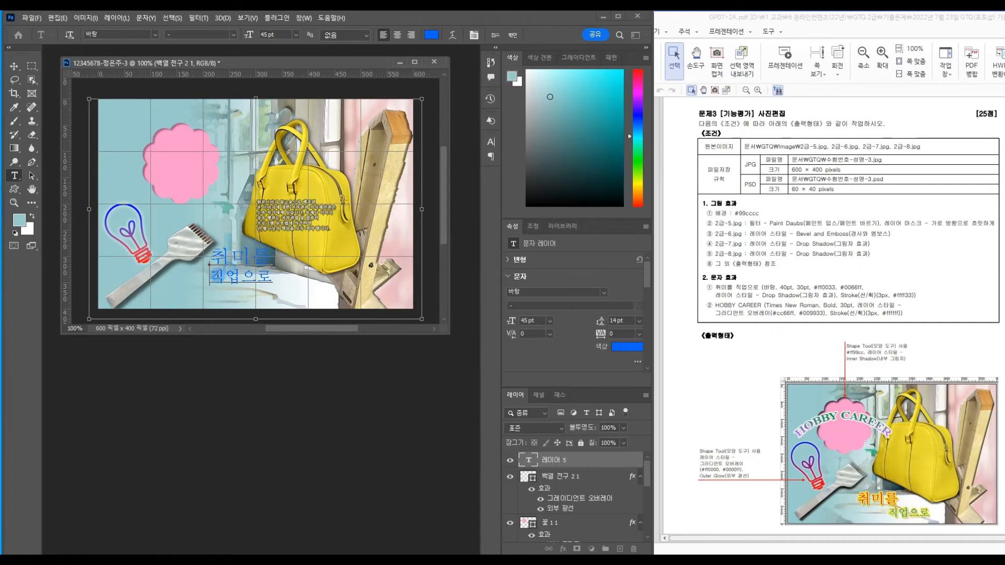
- Set the color of the first text line, "취미를", to #FF0033
{"action": "left_click_drag", "start_coordinate": [209, 276], "coordinate": [205, 247]}
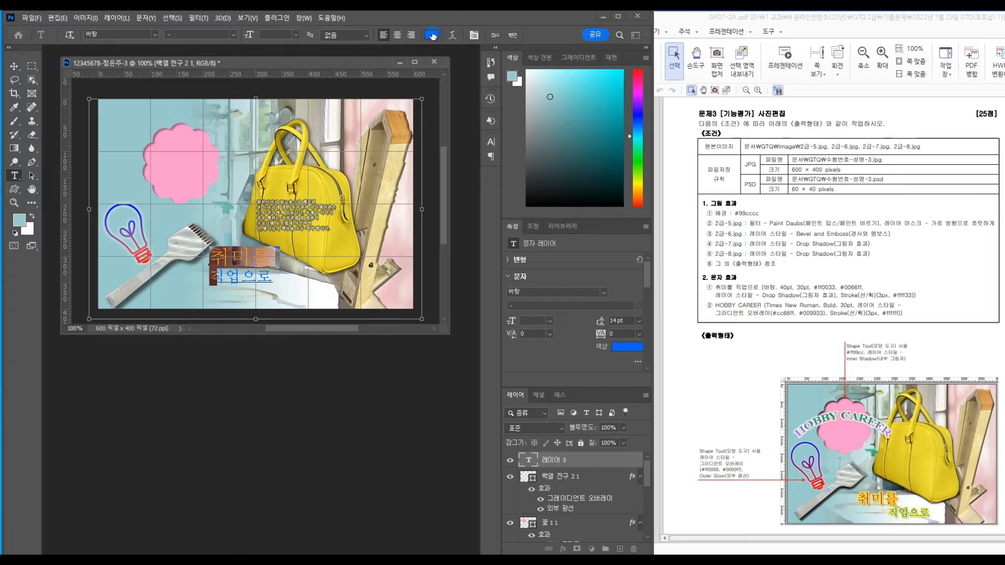
{"action": "left_click", "coordinate": [431, 34]}
{"action": "type", "text": "F"}
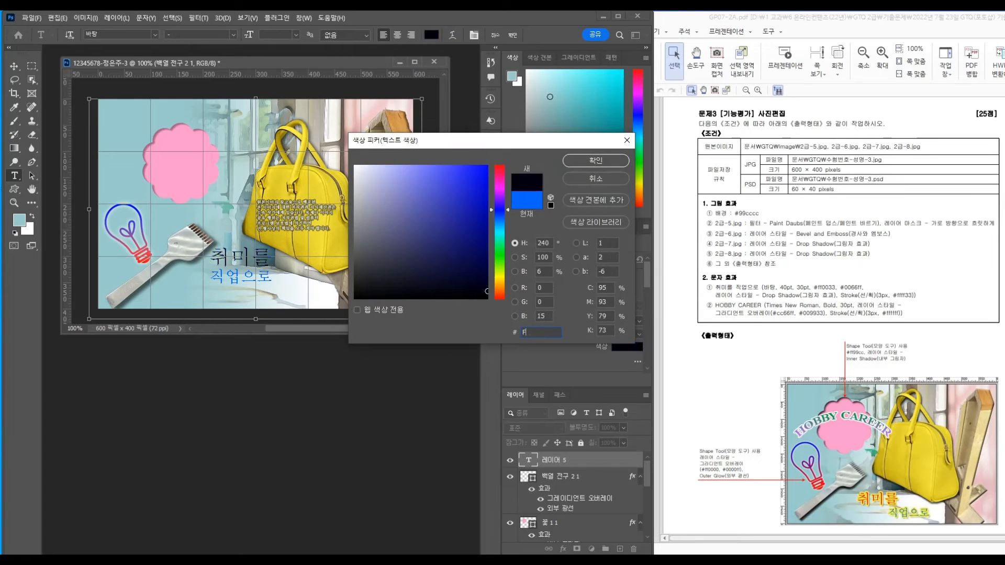
{"action": "type", "text": "F0033"}
{"action": "key", "text": "Return"}
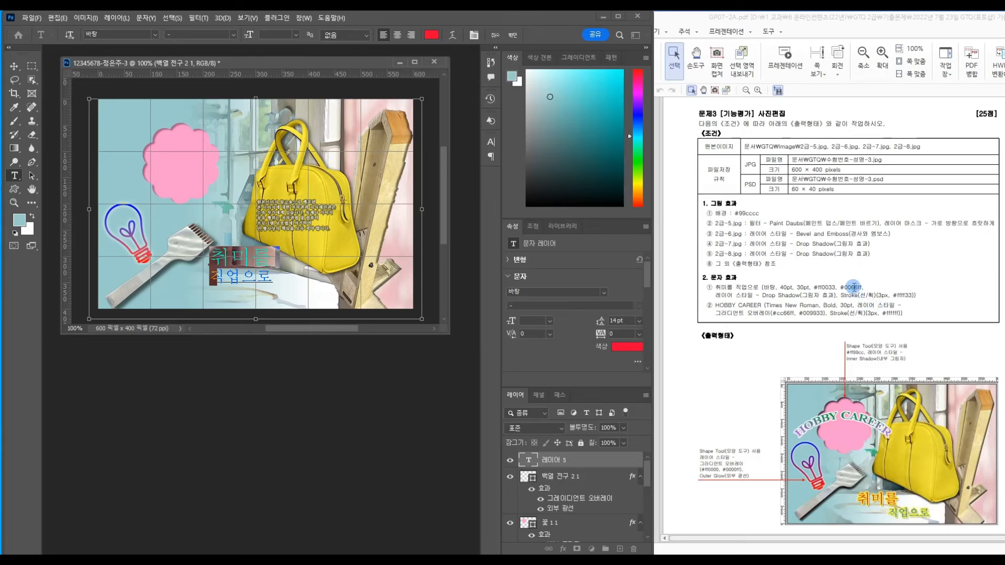
- Commit the two-line text and add a Drop Shadow to it with an angle of 126° and a distance of 3 px
{"action": "left_click", "coordinate": [569, 462]}
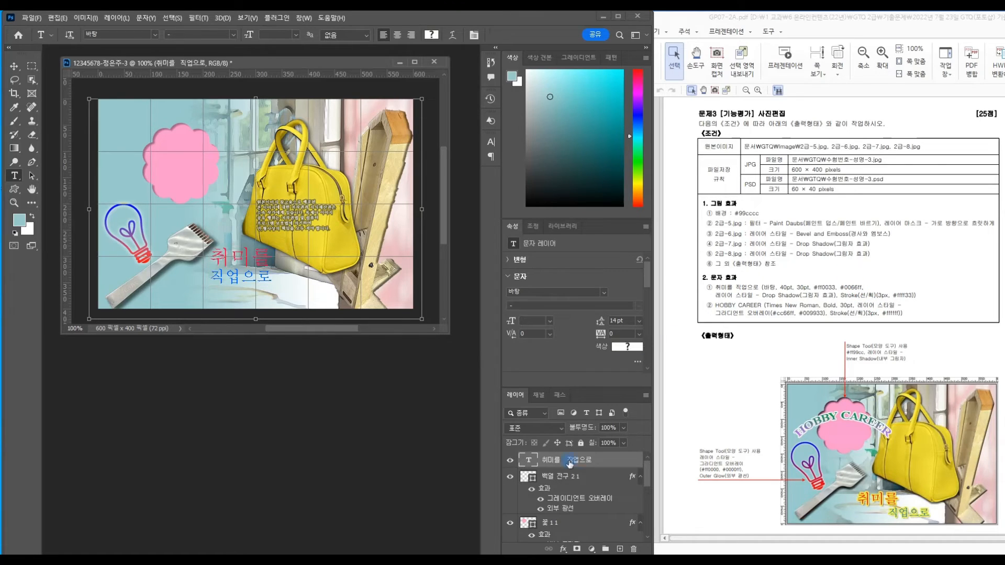
{"action": "left_click", "coordinate": [559, 549]}
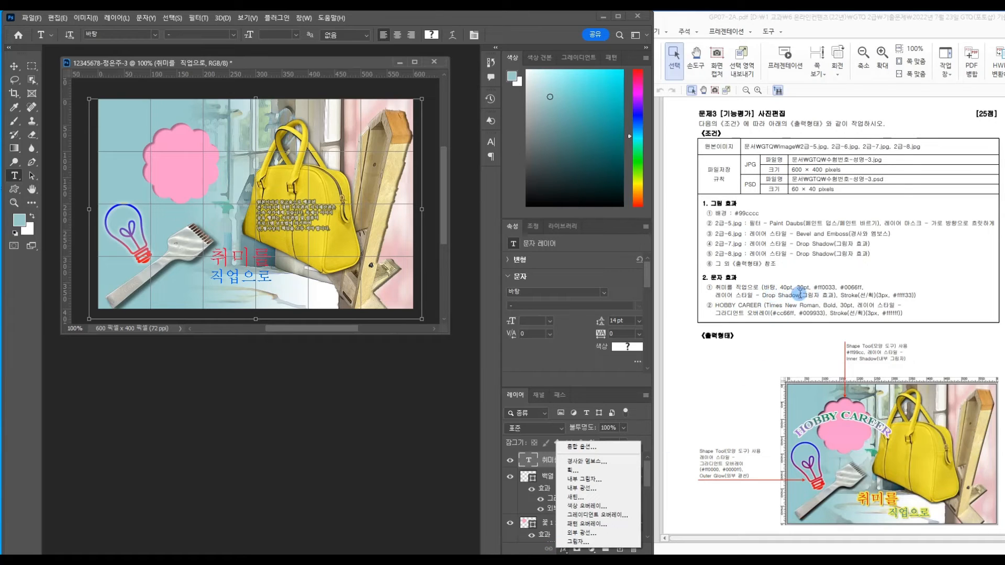
{"action": "left_click", "coordinate": [583, 542]}
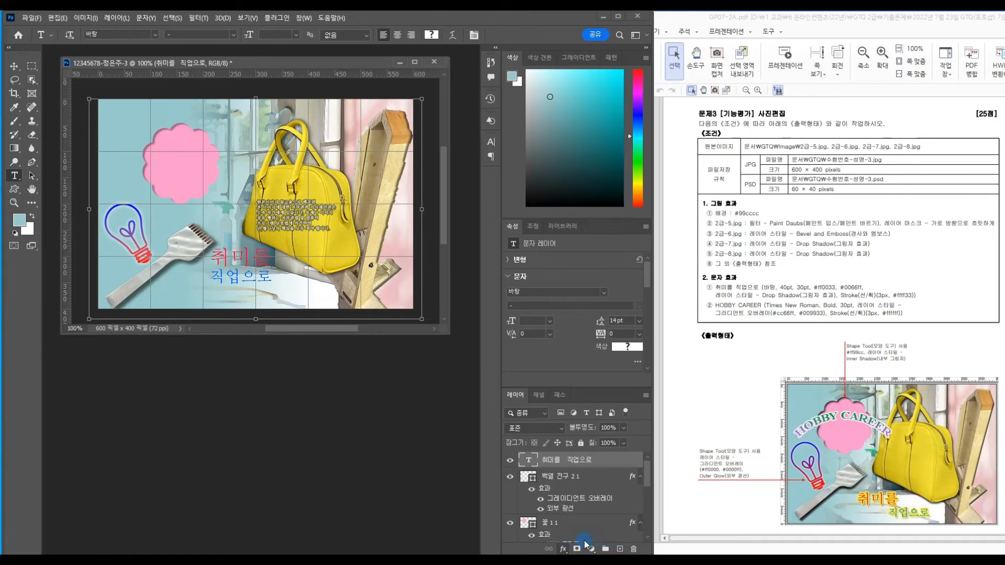
{"action": "left_click_drag", "start_coordinate": [366, 241], "coordinate": [467, 244]}
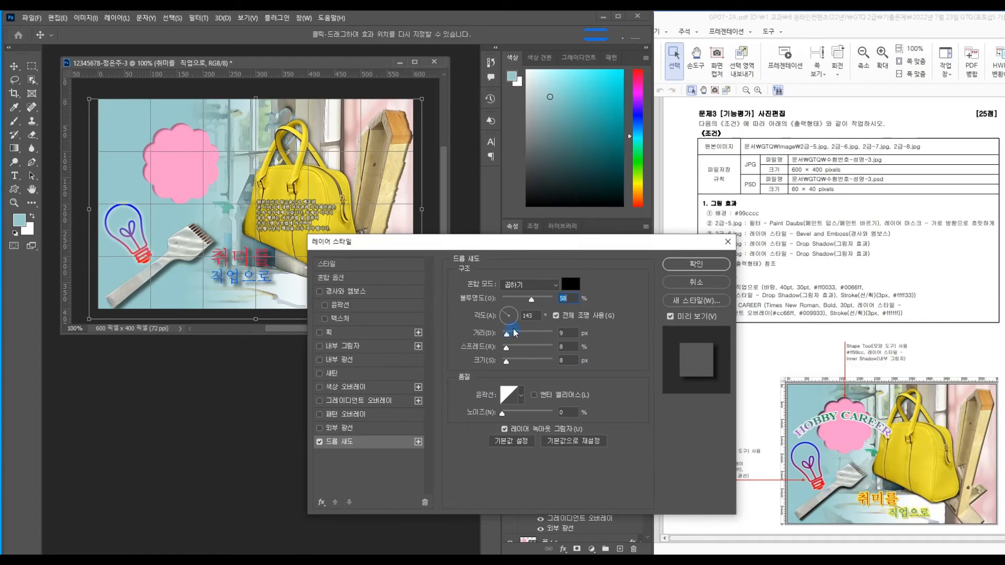
{"action": "mouse_move", "coordinate": [509, 317]}
{"action": "left_mouse_down"}
{"action": "mouse_move", "coordinate": [516, 326]}
{"action": "mouse_move", "coordinate": [506, 317]}
{"action": "mouse_move", "coordinate": [505, 335]}
{"action": "left_mouse_up"}
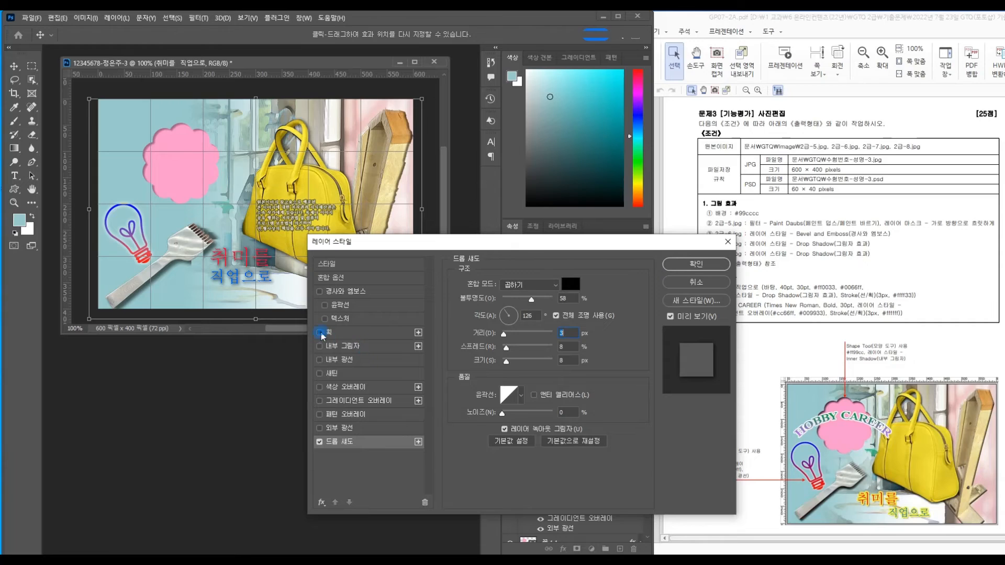
- Add a Stroke to the two-line text with a size of 3 px and the color #ffff33
{"action": "left_click", "coordinate": [319, 332]}
{"action": "left_click", "coordinate": [354, 333]}
{"action": "left_click", "coordinate": [552, 283]}
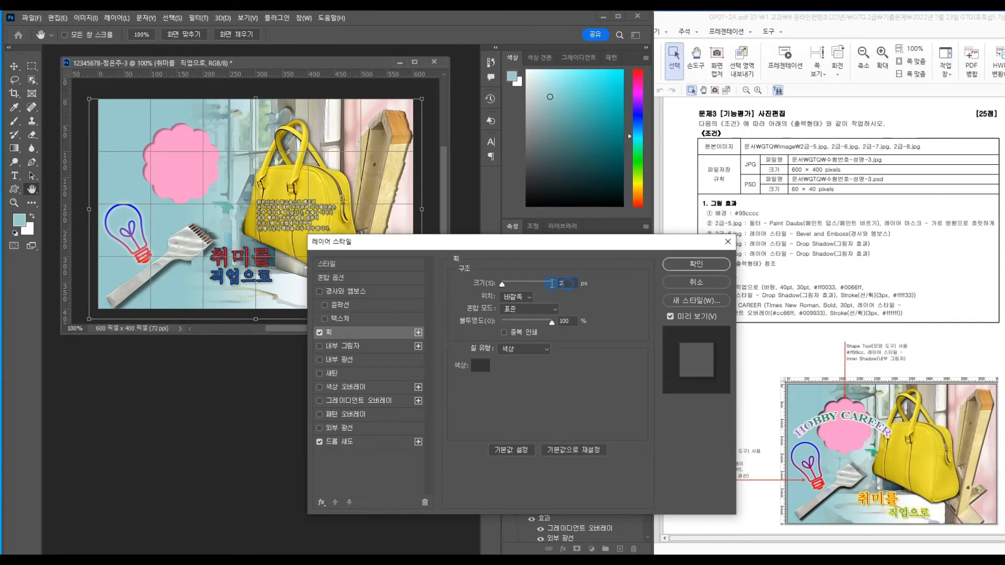
{"action": "type", "text": "3"}
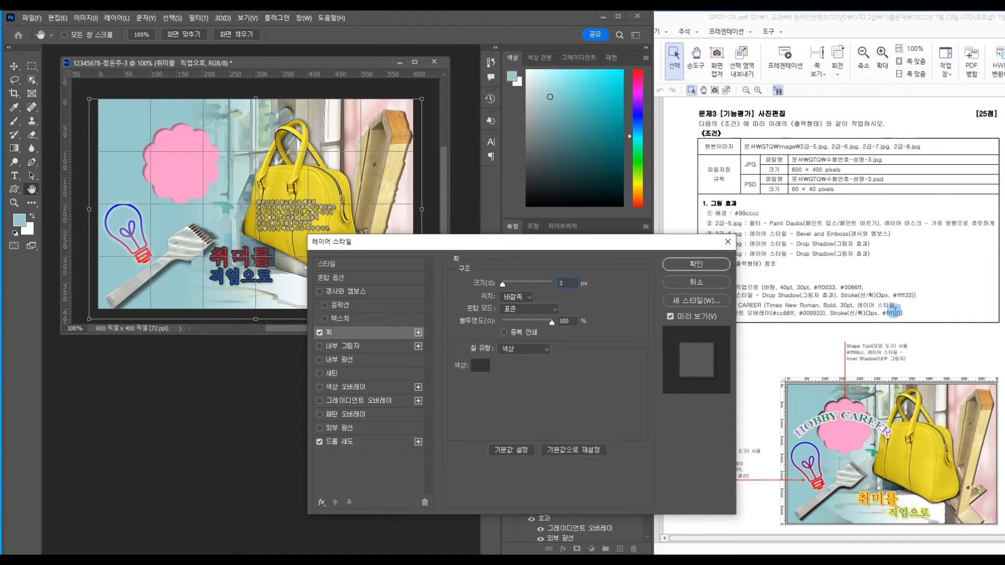
{"action": "left_click", "coordinate": [479, 364]}
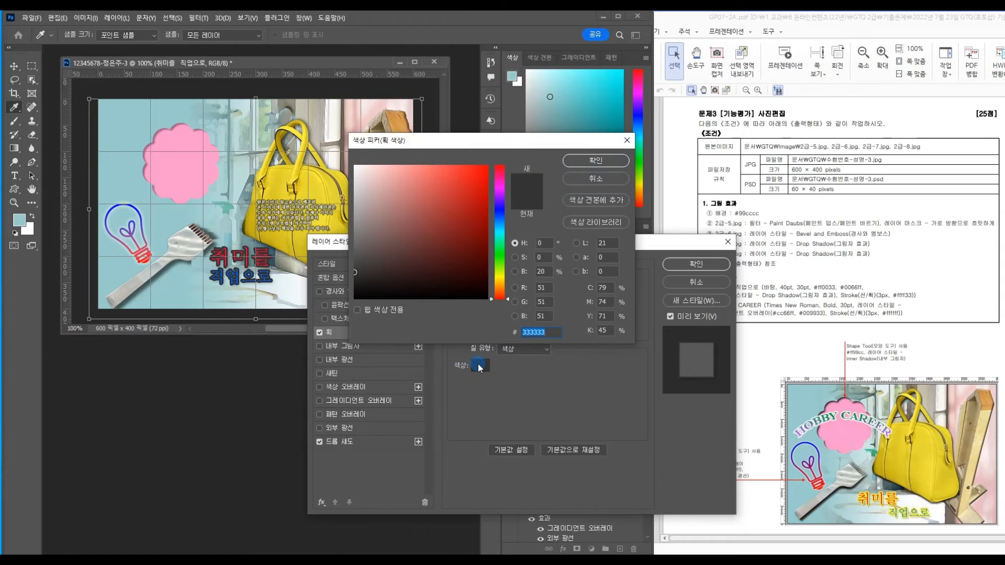
{"action": "type", "text": "FFFF33"}
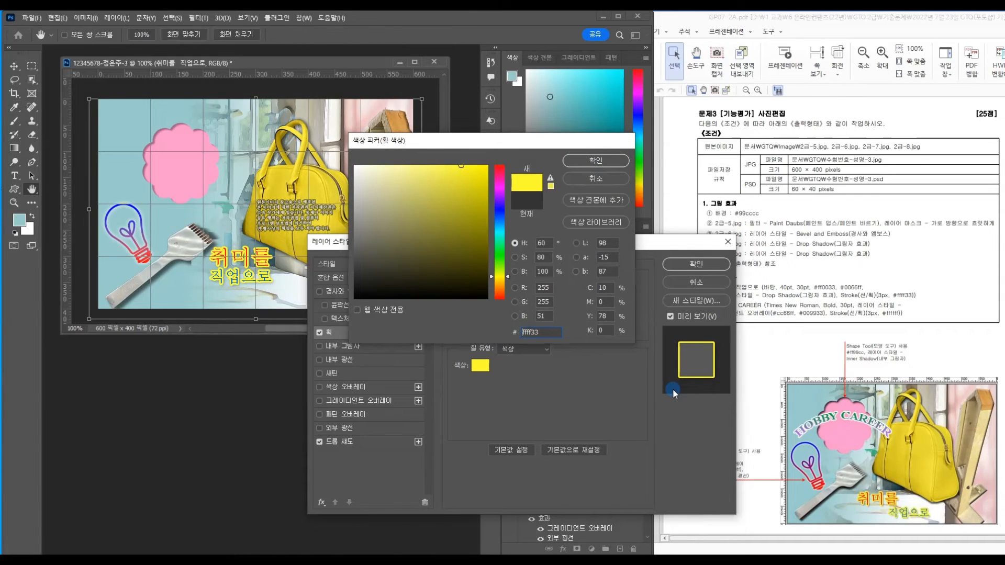
{"action": "key", "text": "Return"}
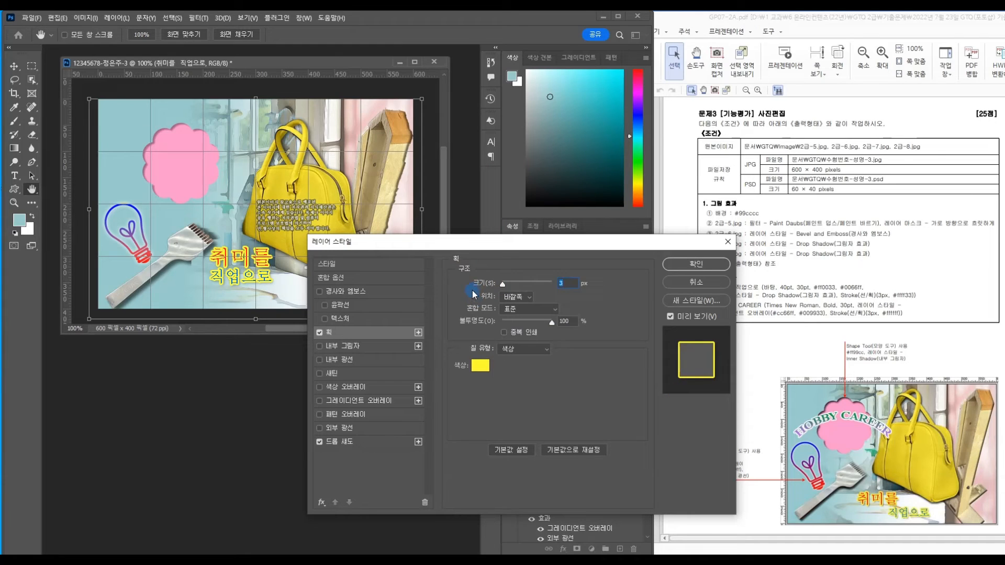
- Try the inside and center stroke positions, set the position back to outside and apply the layer styles
{"action": "left_click", "coordinate": [519, 297]}
{"action": "left_click", "coordinate": [510, 312]}
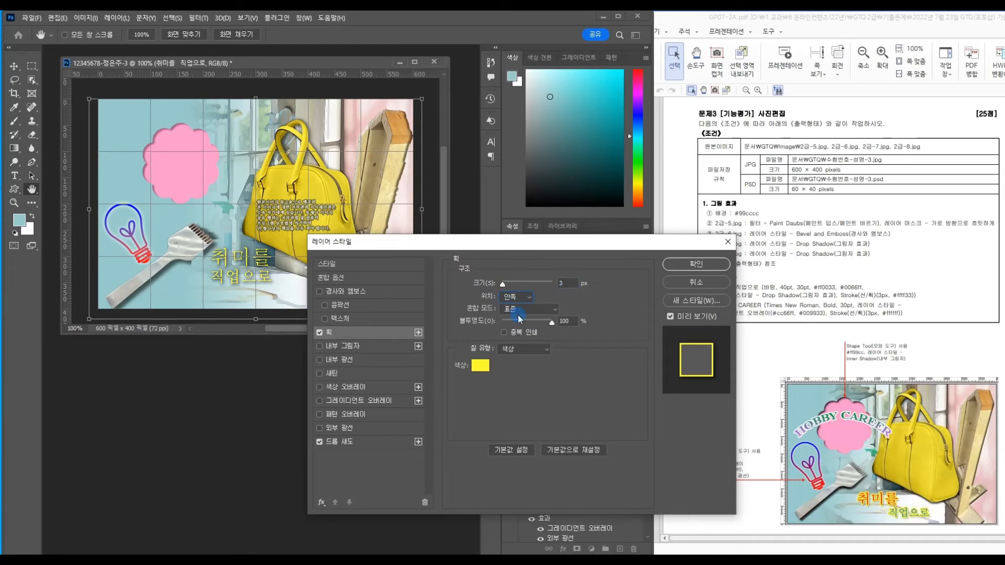
{"action": "left_click", "coordinate": [511, 294]}
{"action": "left_click", "coordinate": [508, 313]}
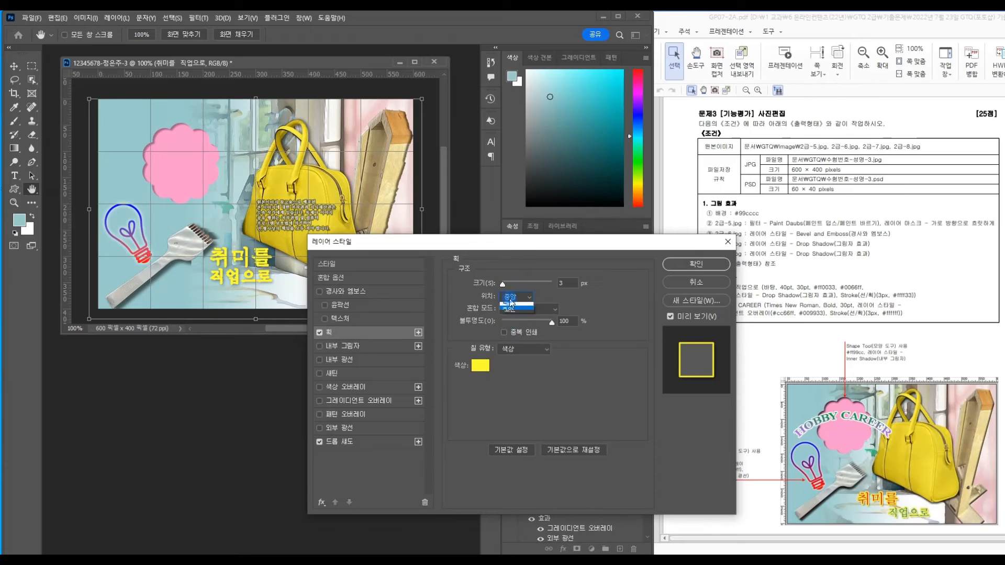
{"action": "left_click", "coordinate": [510, 298]}
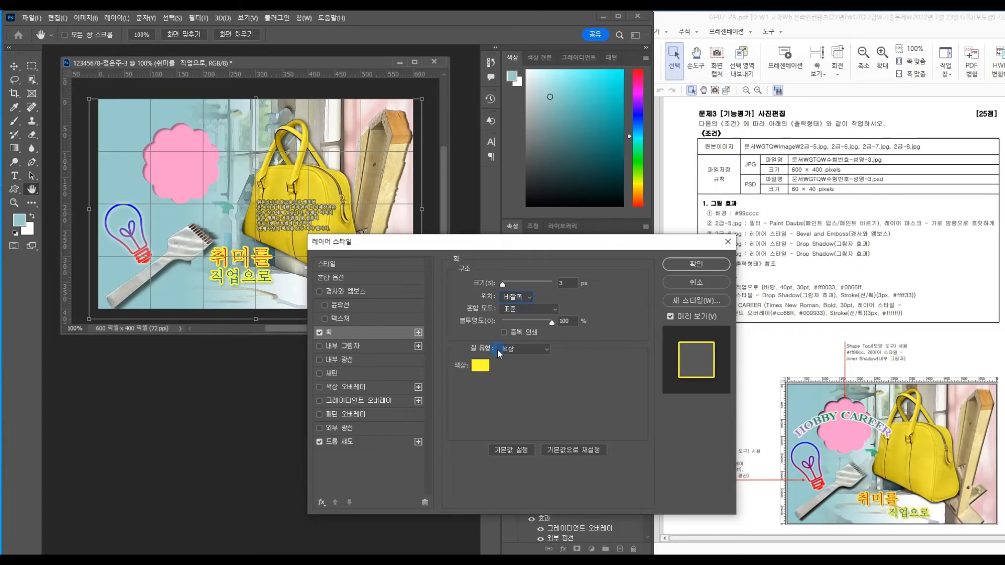
{"action": "left_click", "coordinate": [698, 269]}
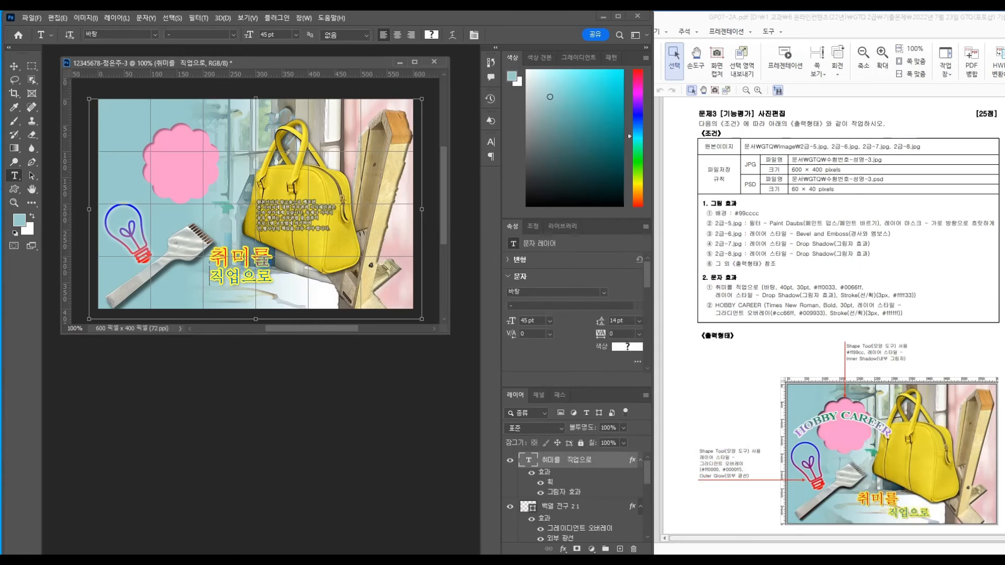
- Try right and center alignment on the second text line, "직업으로", and return it to left alignment
{"action": "left_click", "coordinate": [264, 260]}
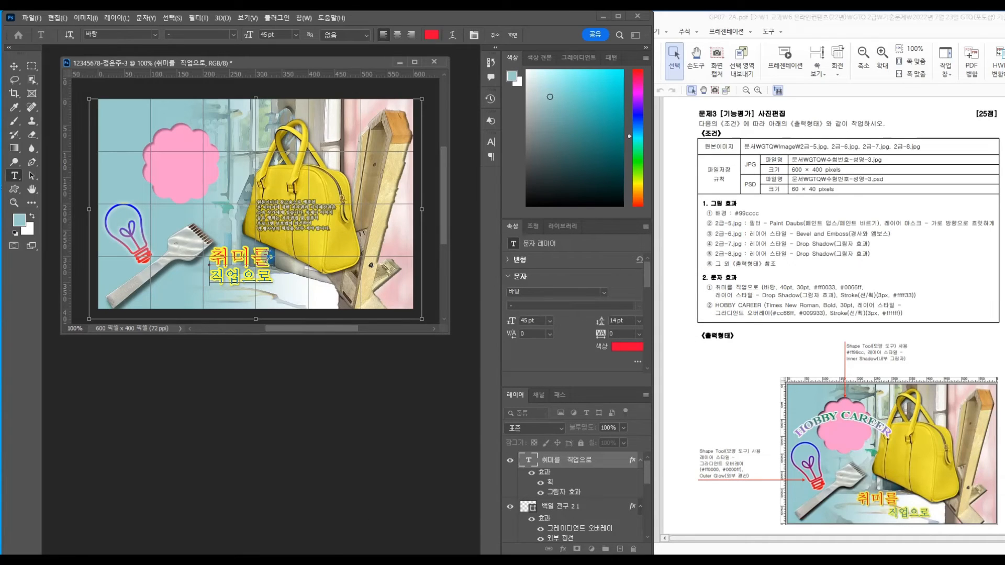
{"action": "left_click_drag", "start_coordinate": [212, 276], "coordinate": [274, 282]}
{"action": "left_click", "coordinate": [382, 35]}
{"action": "left_click", "coordinate": [413, 35]}
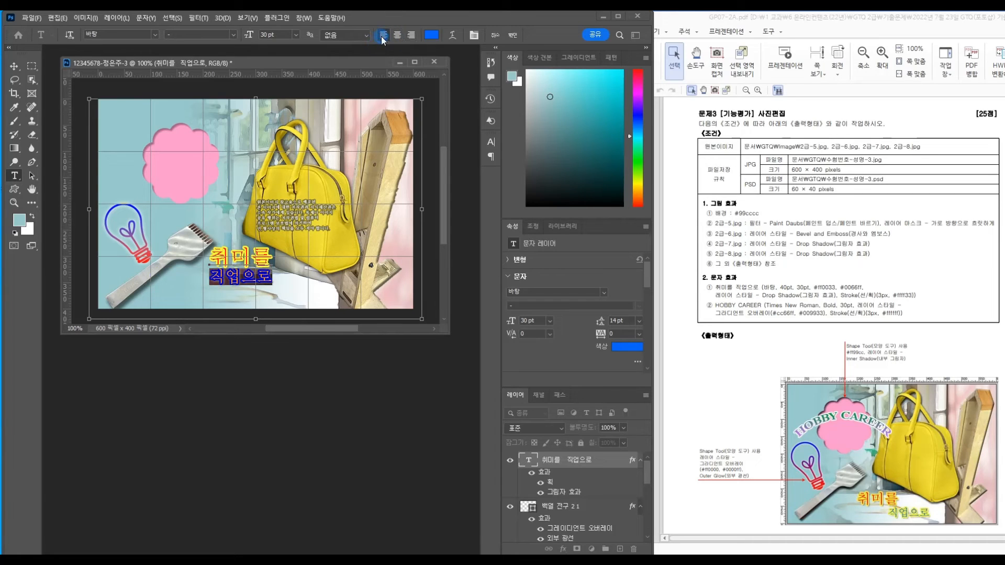
{"action": "left_click", "coordinate": [398, 35]}
{"action": "left_click", "coordinate": [407, 35]}
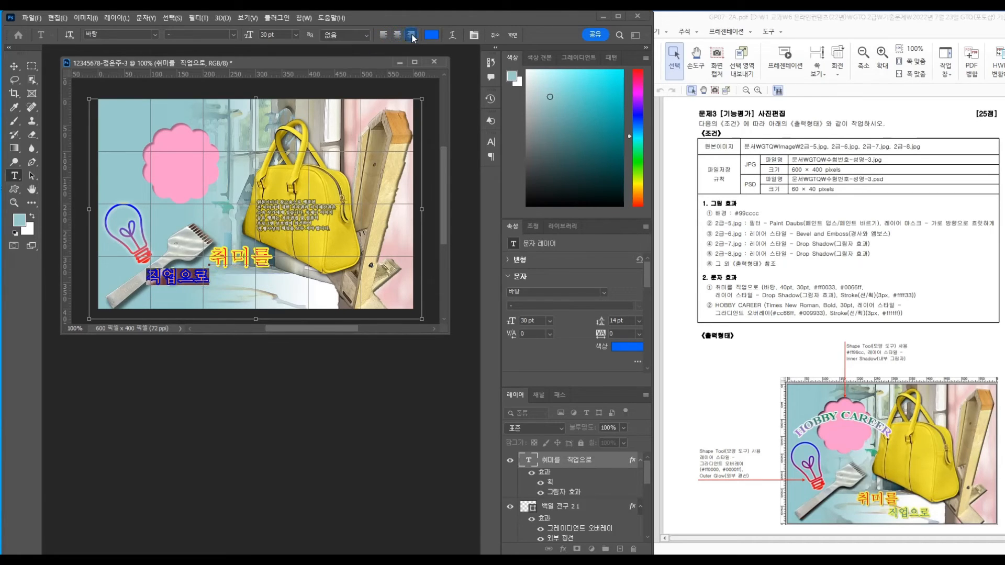
{"action": "left_click", "coordinate": [386, 36]}
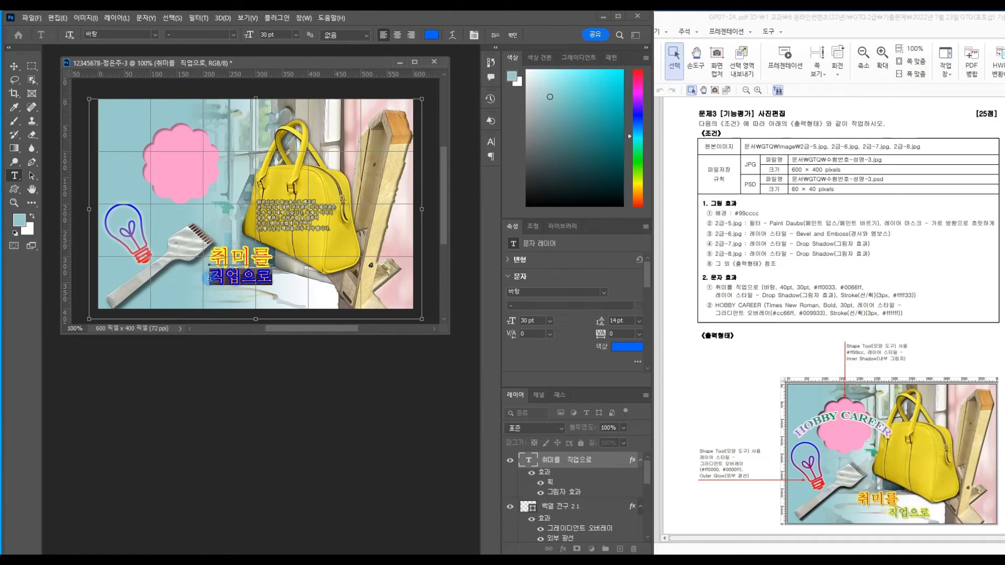
- Indent the second line, "직업으로", with leading spaces and move the whole text lower, beneath the bag
{"action": "left_click", "coordinate": [209, 277]}
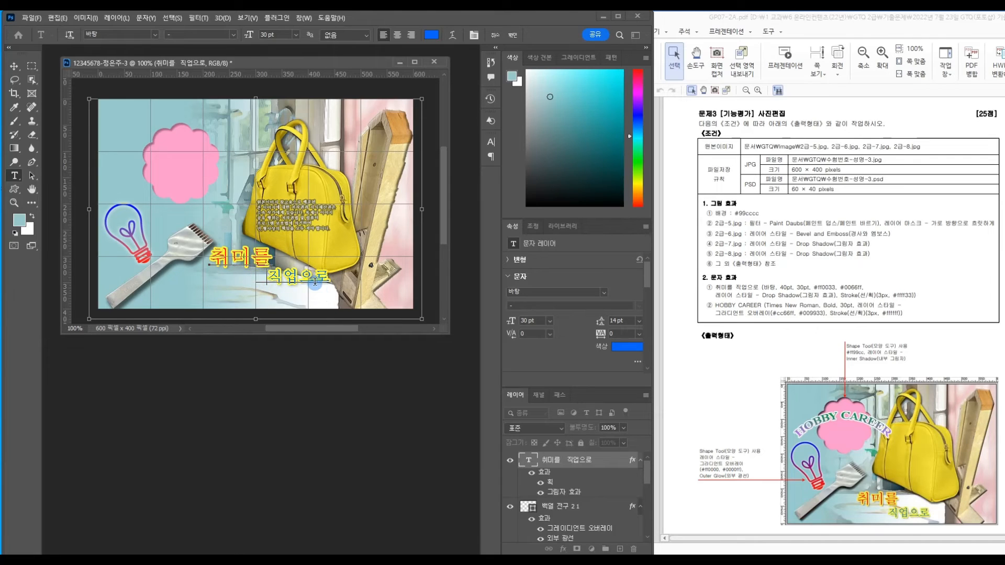
{"action": "left_click", "coordinate": [346, 205]}
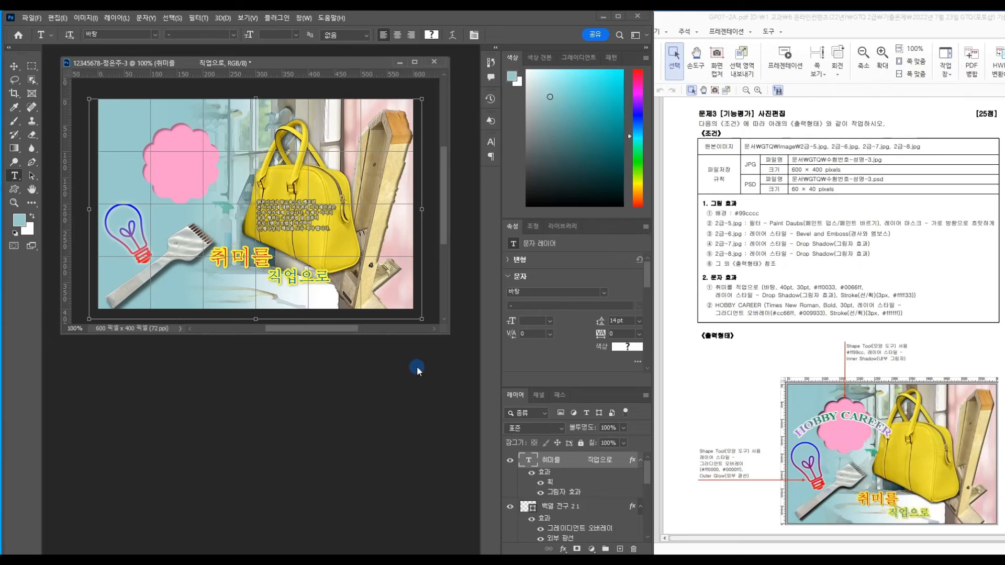
{"action": "left_click", "coordinate": [14, 66]}
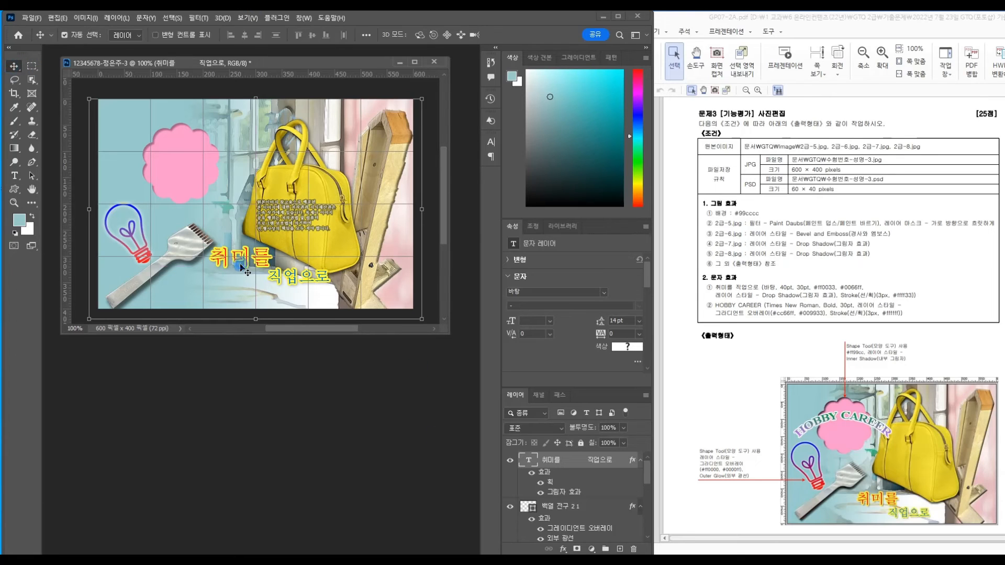
{"action": "left_click_drag", "start_coordinate": [240, 267], "coordinate": [233, 283]}
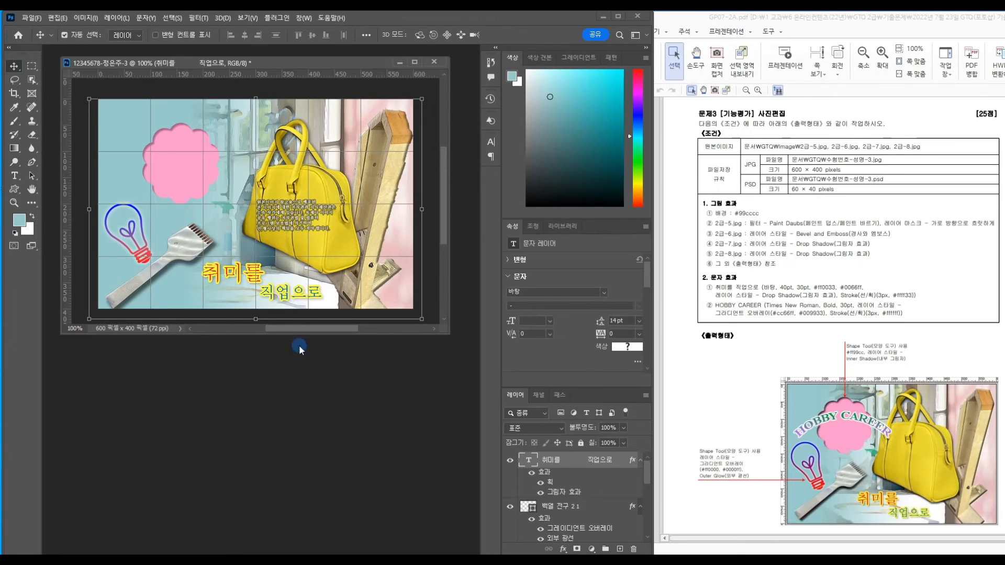
- Add the text "HOBBY CAREER" starting over the pink flower shape in Times New Roman, Bold, 30 pt
{"action": "left_click", "coordinate": [14, 177]}
{"action": "left_click", "coordinate": [180, 157]}
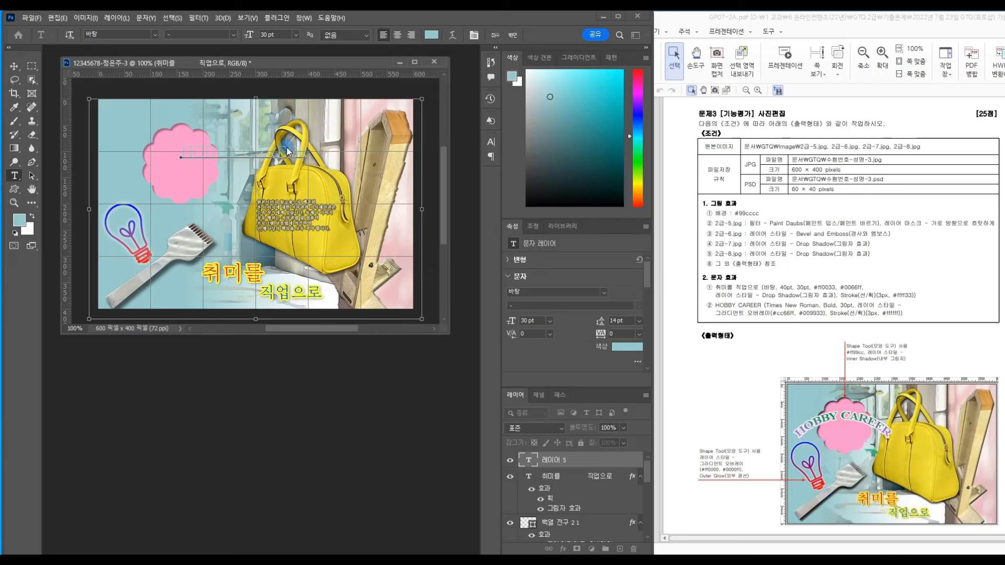
{"action": "left_click_drag", "start_coordinate": [175, 153], "coordinate": [308, 160]}
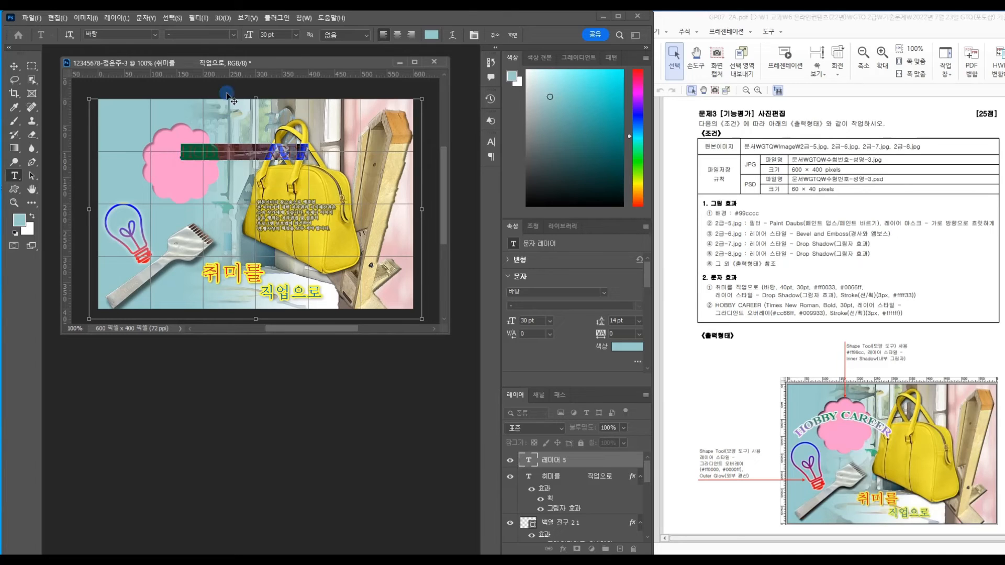
{"action": "left_click", "coordinate": [154, 35]}
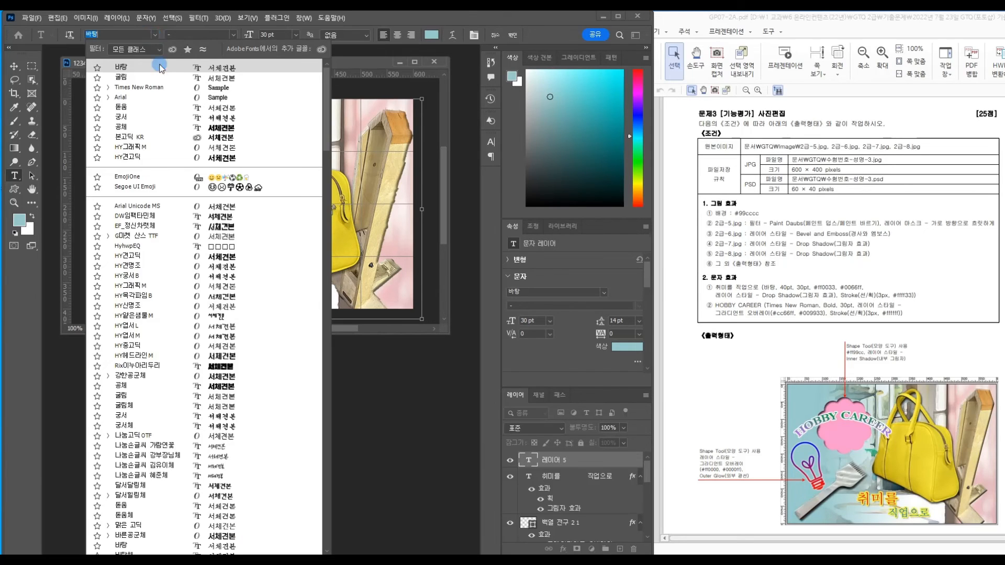
{"action": "left_click", "coordinate": [150, 90]}
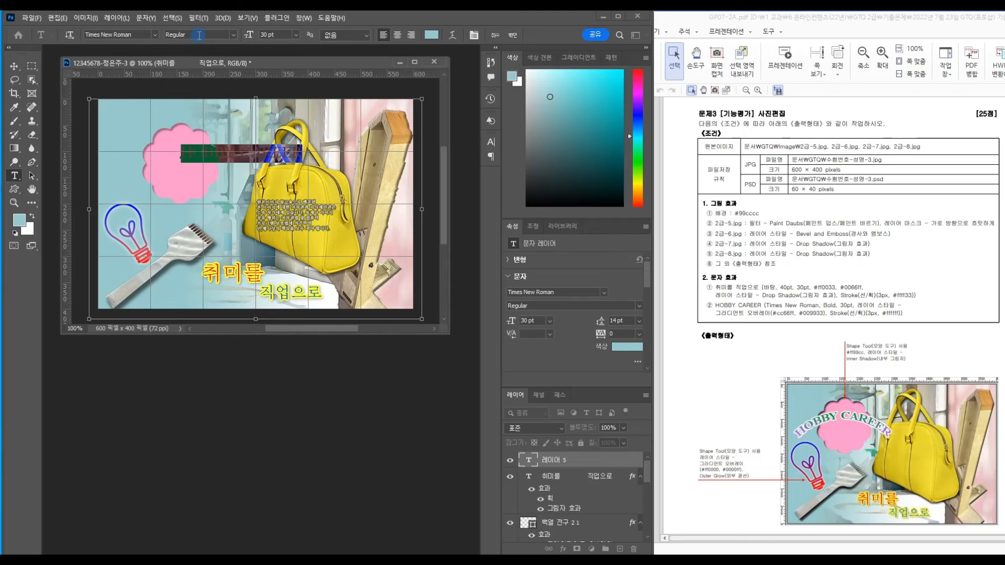
{"action": "left_click", "coordinate": [233, 36]}
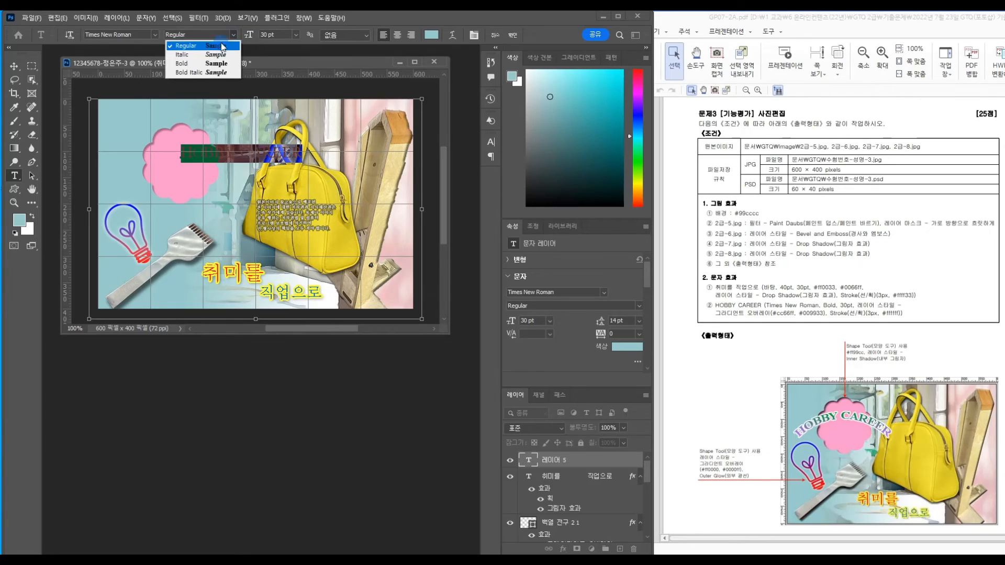
{"action": "left_click", "coordinate": [203, 63]}
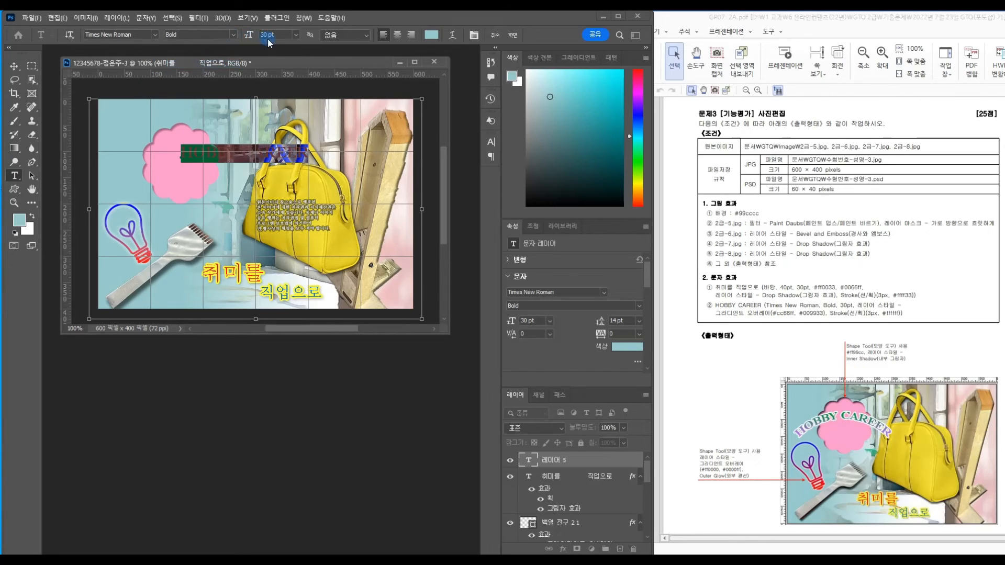
{"action": "left_click", "coordinate": [269, 35]}
{"action": "key", "text": "ctrl+Return"}
- Add a Gradient Overlay to the "HOBBY CAREER" text and set the gradient's start color to #cc66ff
{"action": "left_click", "coordinate": [562, 549]}
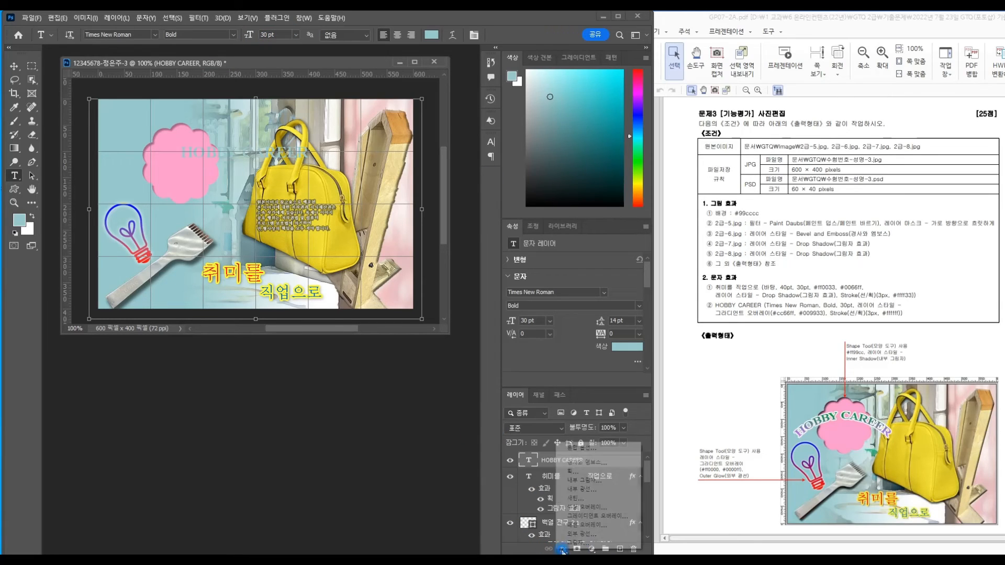
{"action": "left_click", "coordinate": [577, 516]}
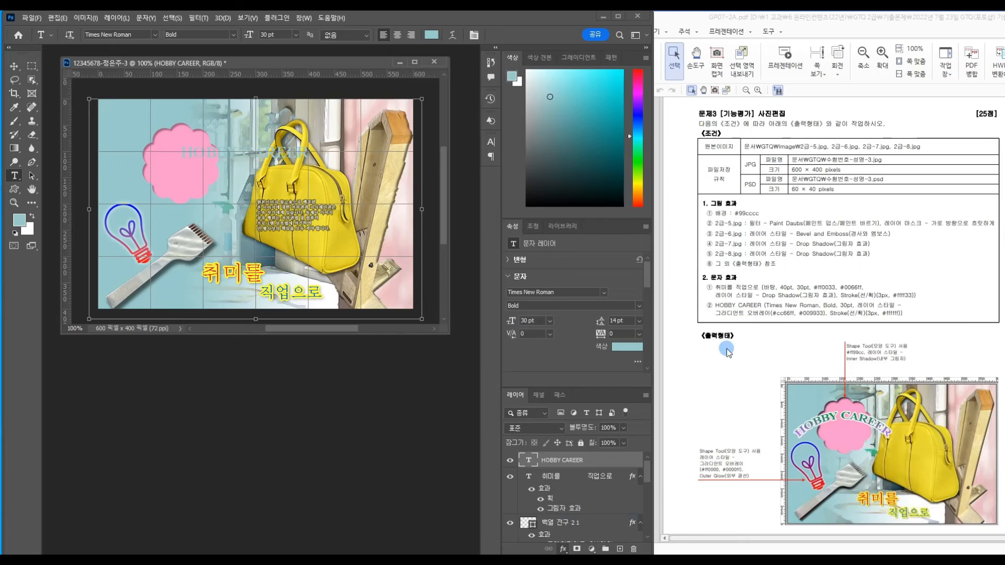
{"action": "left_click", "coordinate": [533, 307]}
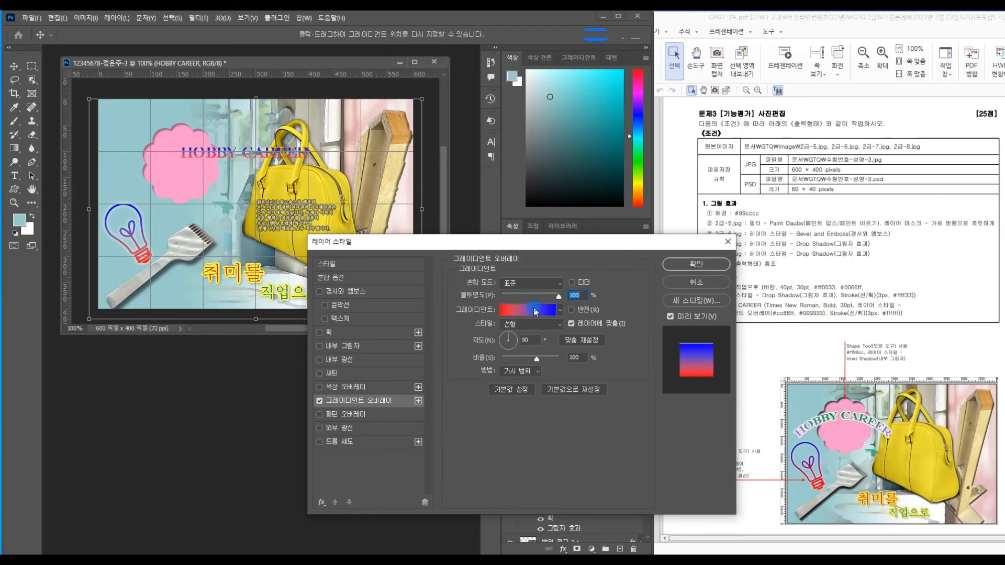
{"action": "left_click", "coordinate": [391, 282]}
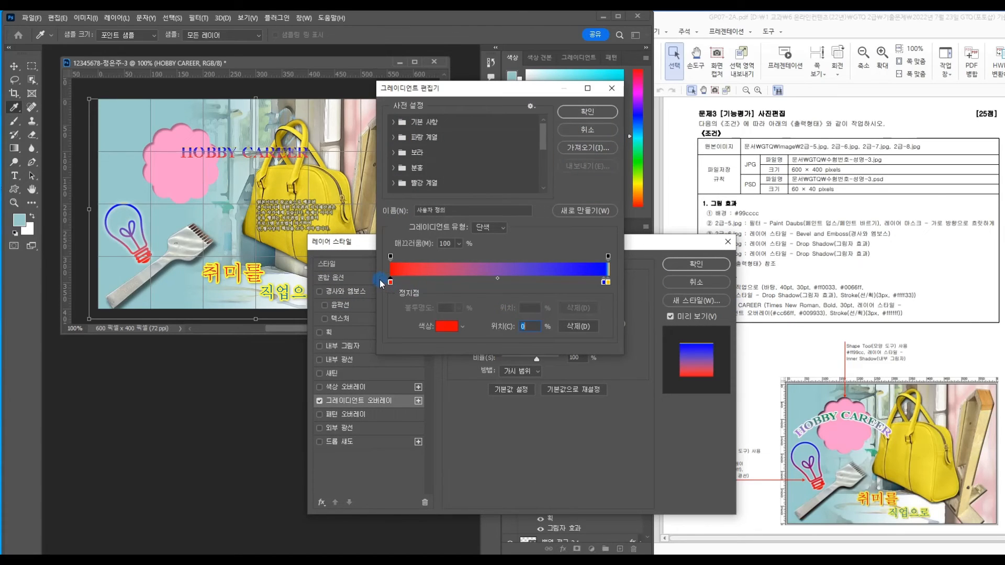
{"action": "double_click", "coordinate": [388, 280]}
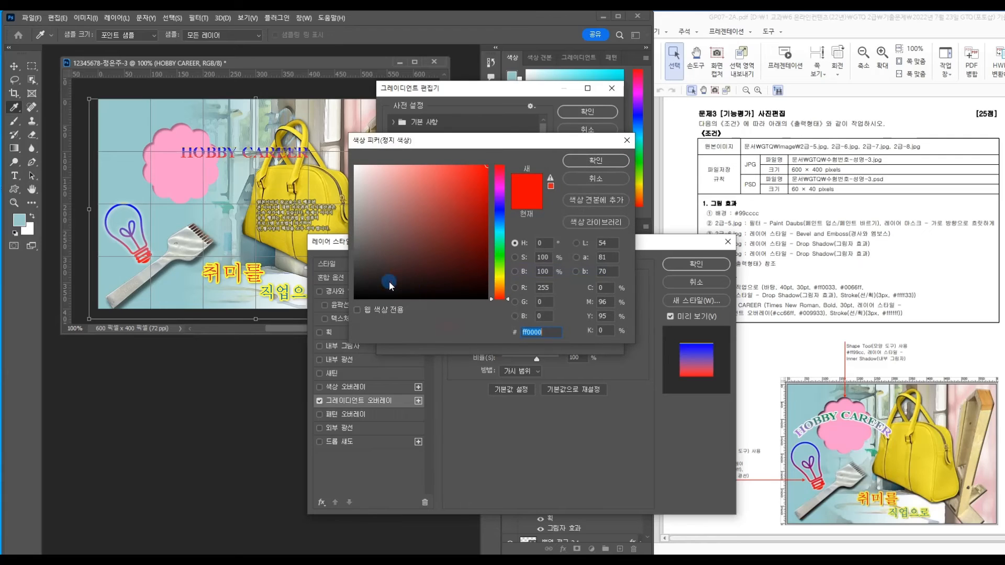
{"action": "type", "text": "0000cccff"}
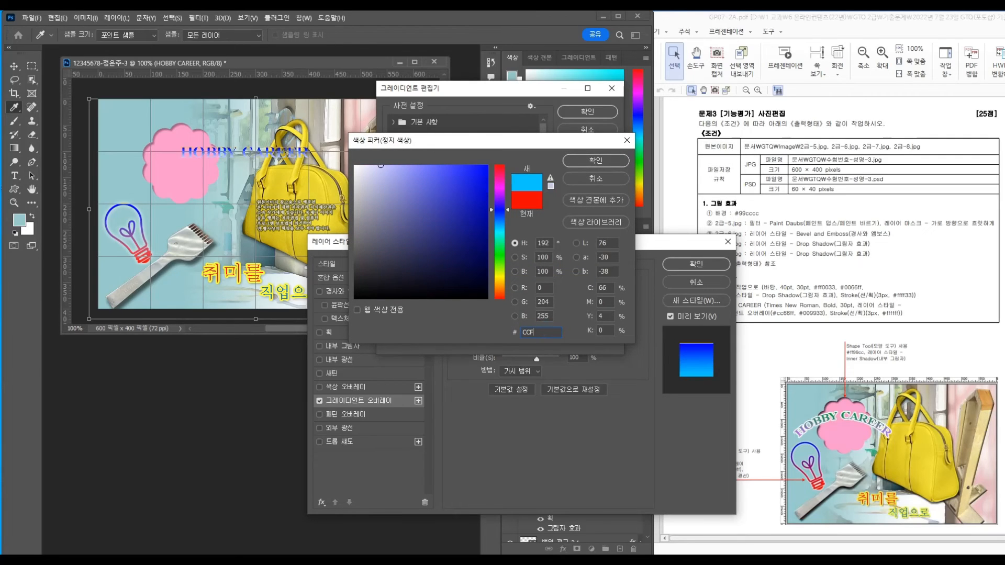
{"action": "key", "text": "BackSpace"}
{"action": "key", "text": "BackSpace"}
{"action": "type", "text": "66ff"}
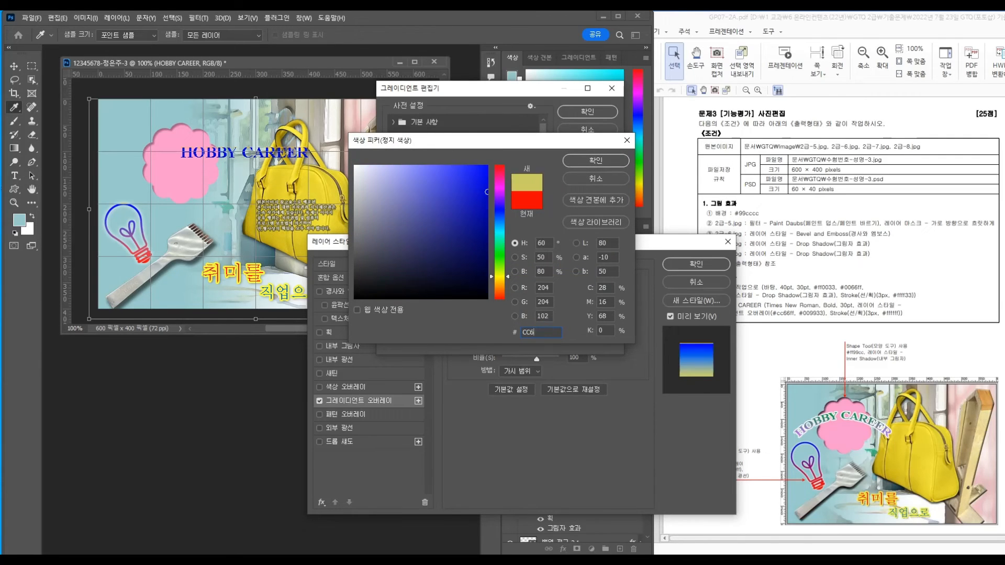
{"action": "key", "text": "Return"}
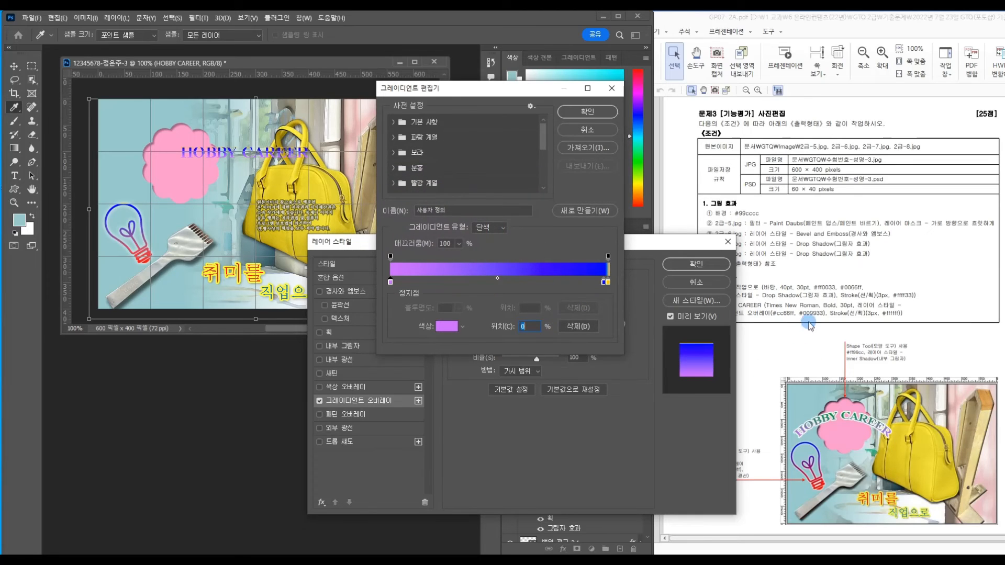
- Set the gradient's end color to #009933, remove the extra blue color stop beside it and accept the gradient
{"action": "double_click", "coordinate": [606, 283]}
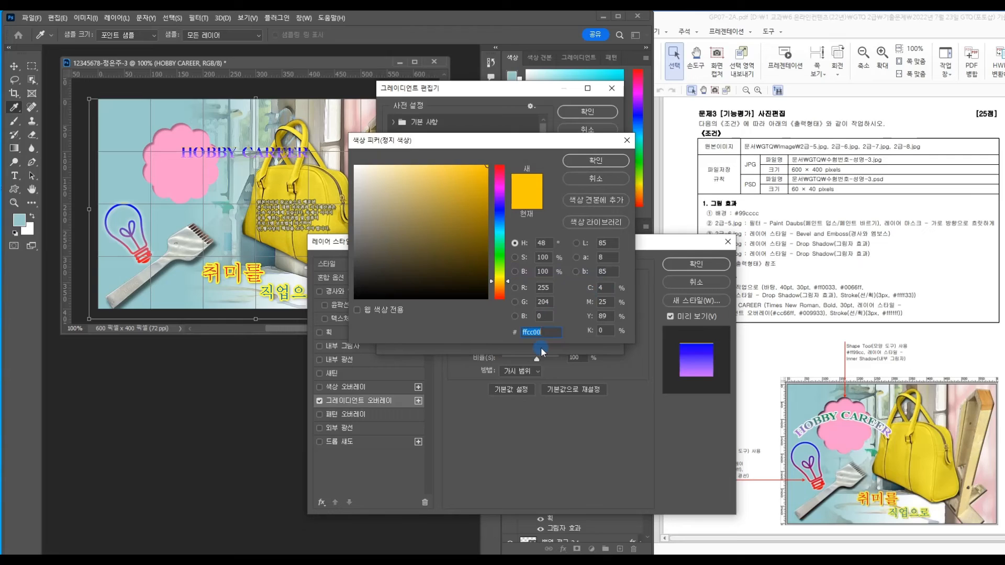
{"action": "type", "text": "009933"}
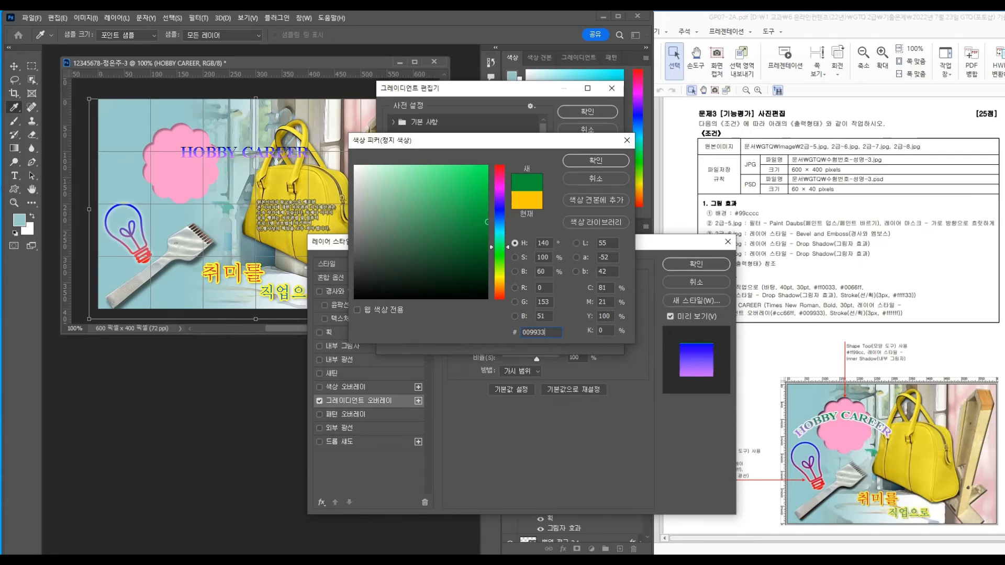
{"action": "key", "text": "Return"}
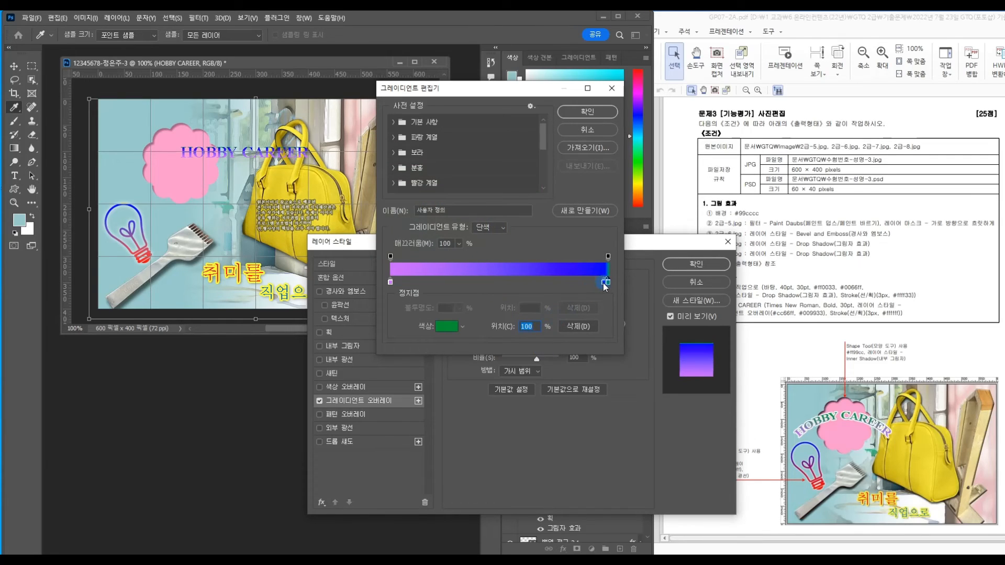
{"action": "left_click", "coordinate": [602, 283]}
{"action": "left_click_drag", "start_coordinate": [604, 283], "coordinate": [531, 347]}
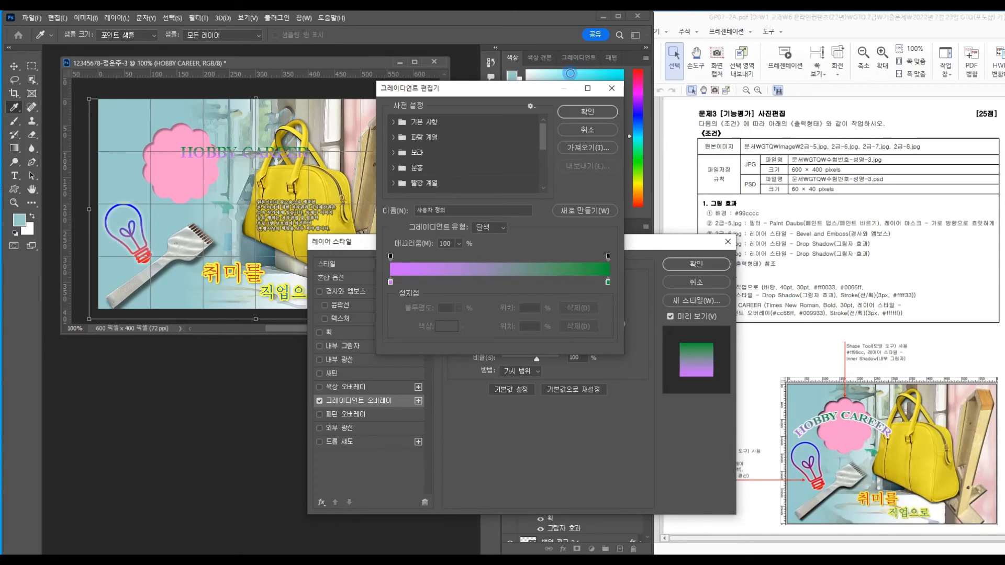
{"action": "left_click", "coordinate": [592, 114]}
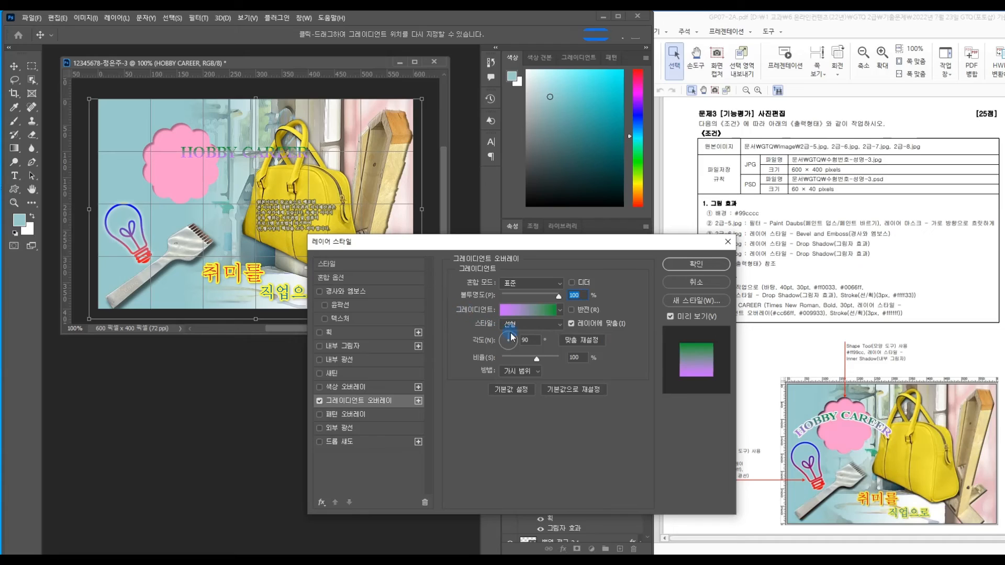
- Try the overlay gradient as linear at -116° and as radial (방사형) at -62°, reopening and cancelling the gradient editor
{"action": "left_click_drag", "start_coordinate": [510, 339], "coordinate": [505, 347]}
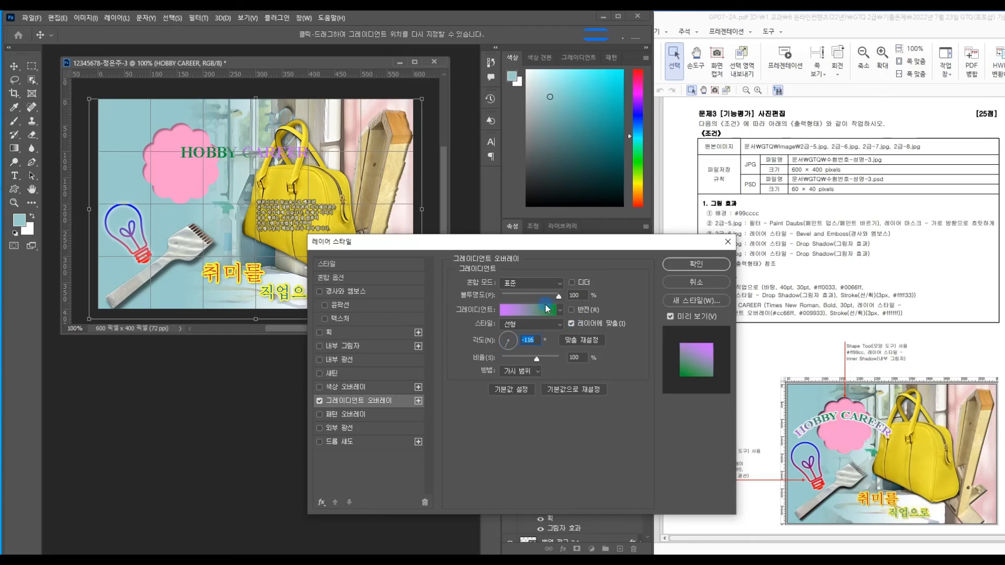
{"action": "left_click", "coordinate": [523, 324]}
{"action": "left_click", "coordinate": [539, 341]}
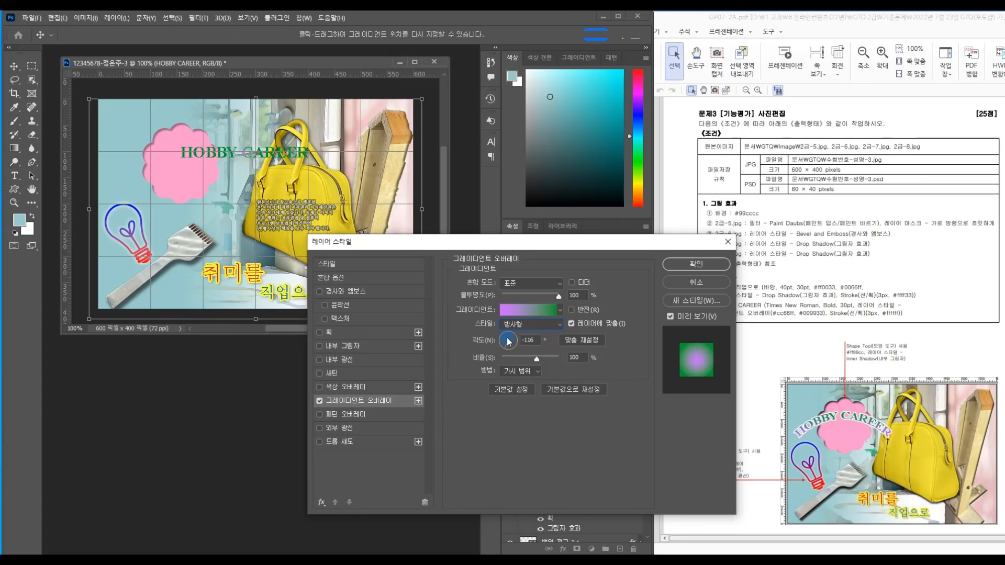
{"action": "left_click_drag", "start_coordinate": [508, 341], "coordinate": [514, 351]}
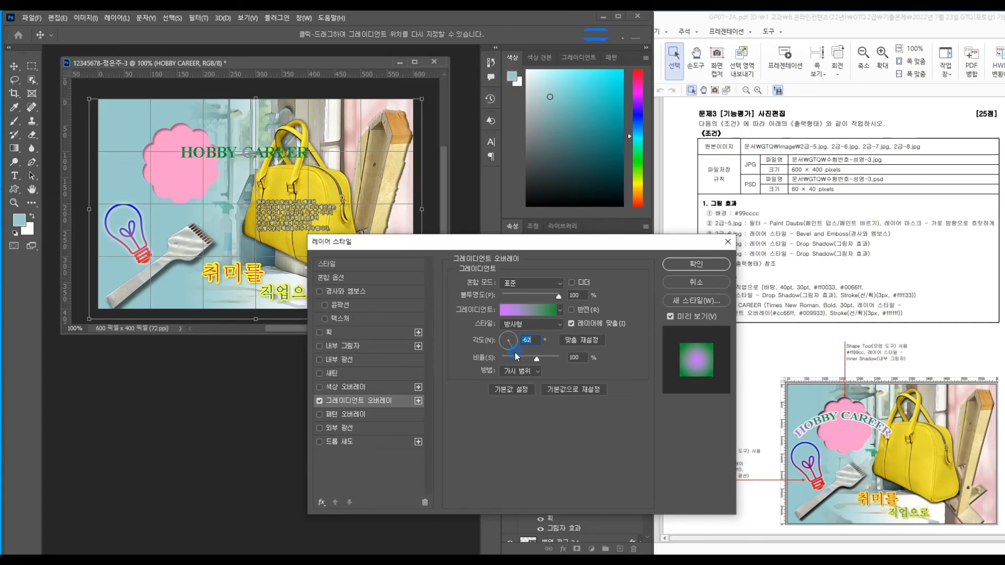
{"action": "left_click", "coordinate": [526, 309]}
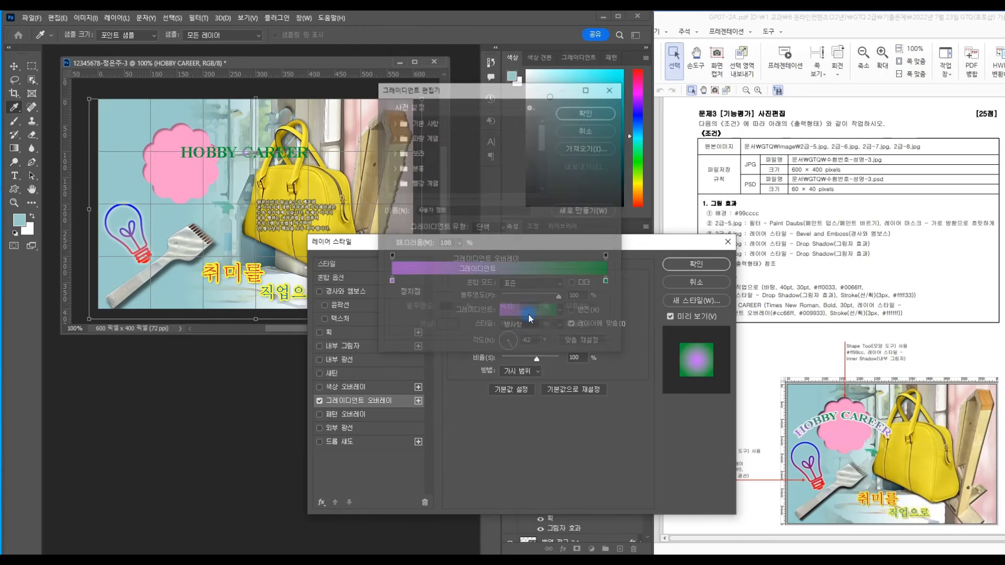
{"action": "left_click", "coordinate": [586, 130]}
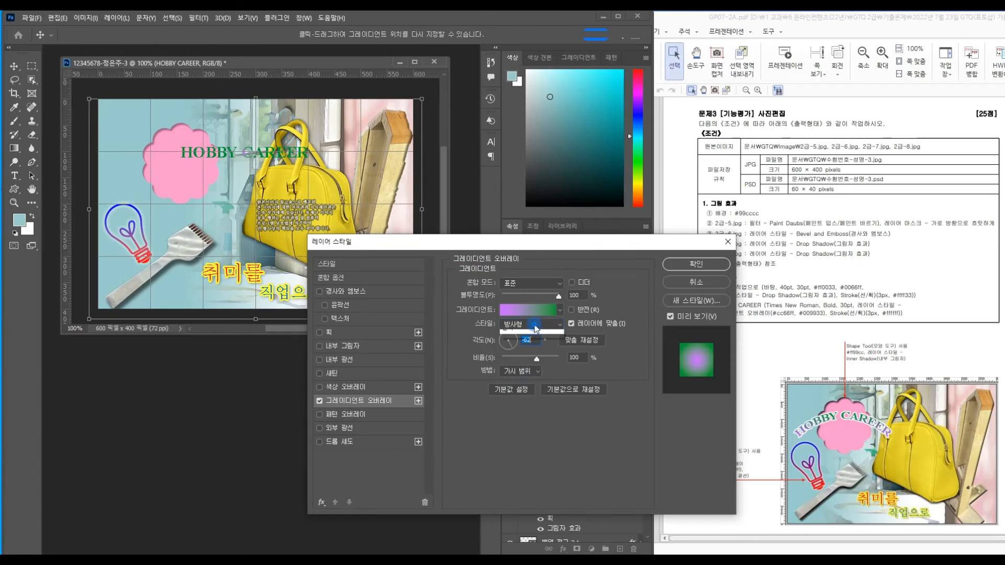
- Try the angle, reflected (반사) and diamond (다이아몬드) gradient styles with different overlay angles
{"action": "left_click", "coordinate": [529, 324]}
{"action": "left_click", "coordinate": [510, 350]}
{"action": "left_click_drag", "start_coordinate": [511, 349], "coordinate": [511, 341]}
{"action": "left_click", "coordinate": [542, 323]}
{"action": "left_click", "coordinate": [524, 358]}
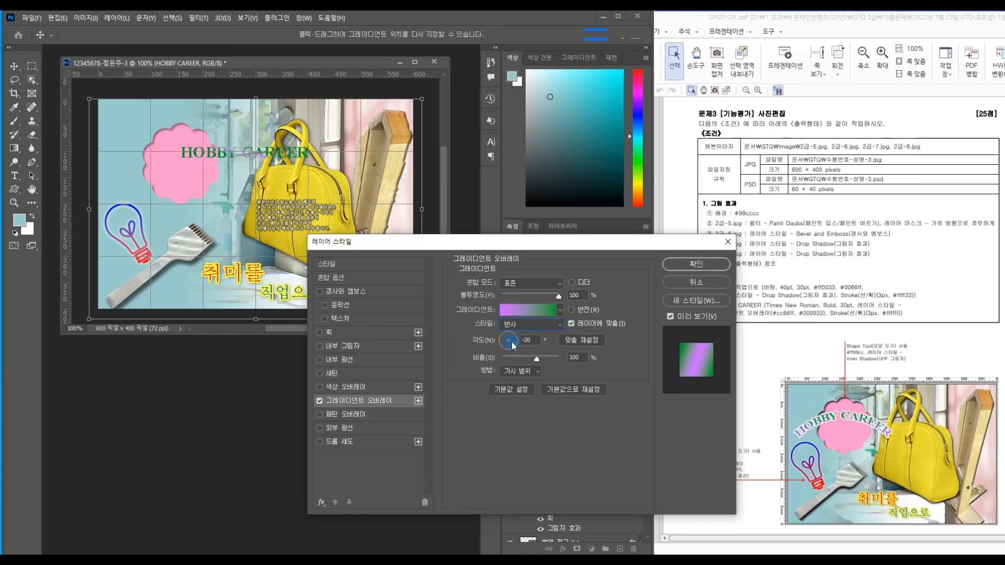
{"action": "left_click", "coordinate": [539, 324]}
{"action": "left_click", "coordinate": [526, 369]}
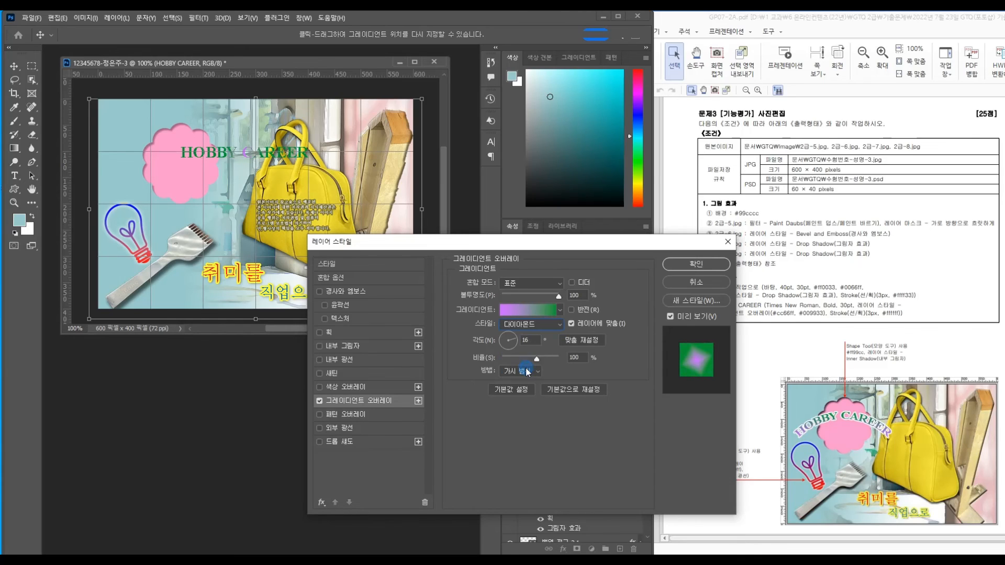
{"action": "left_click", "coordinate": [530, 340]}
{"action": "mouse_move", "coordinate": [510, 340]}
{"action": "left_mouse_down"}
{"action": "mouse_move", "coordinate": [517, 349]}
{"action": "mouse_move", "coordinate": [507, 347]}
{"action": "left_mouse_up"}
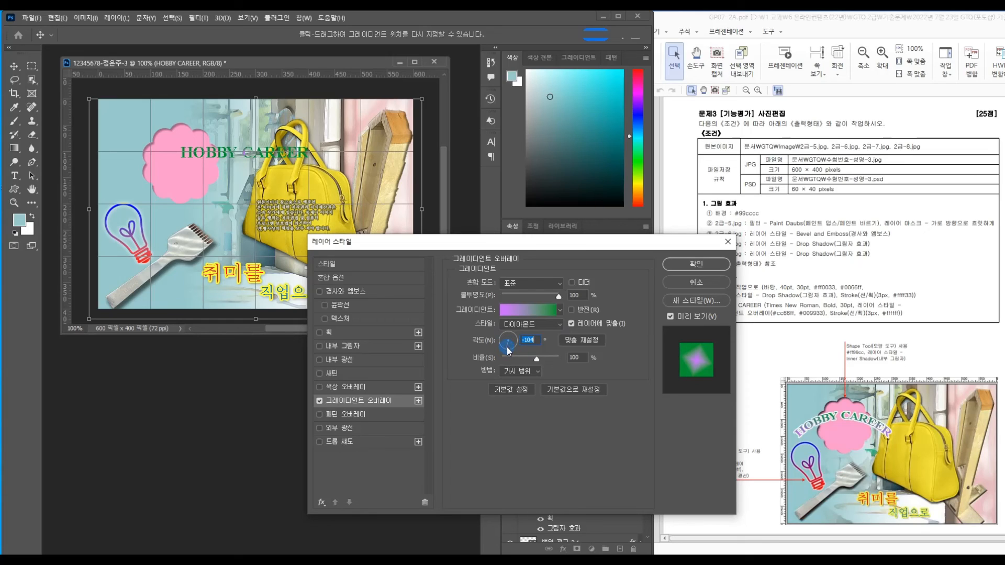
- Reverse the overlay gradient and set it to the radial (방사형) style with an angle of -1°
{"action": "left_click", "coordinate": [572, 309]}
{"action": "left_click", "coordinate": [512, 342]}
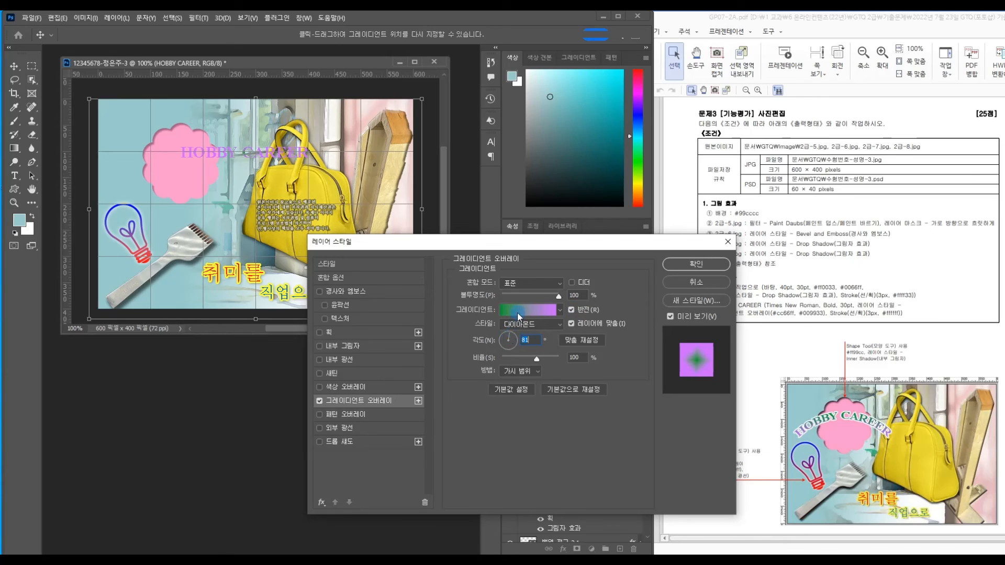
{"action": "left_click", "coordinate": [530, 324]}
{"action": "left_click", "coordinate": [511, 342]}
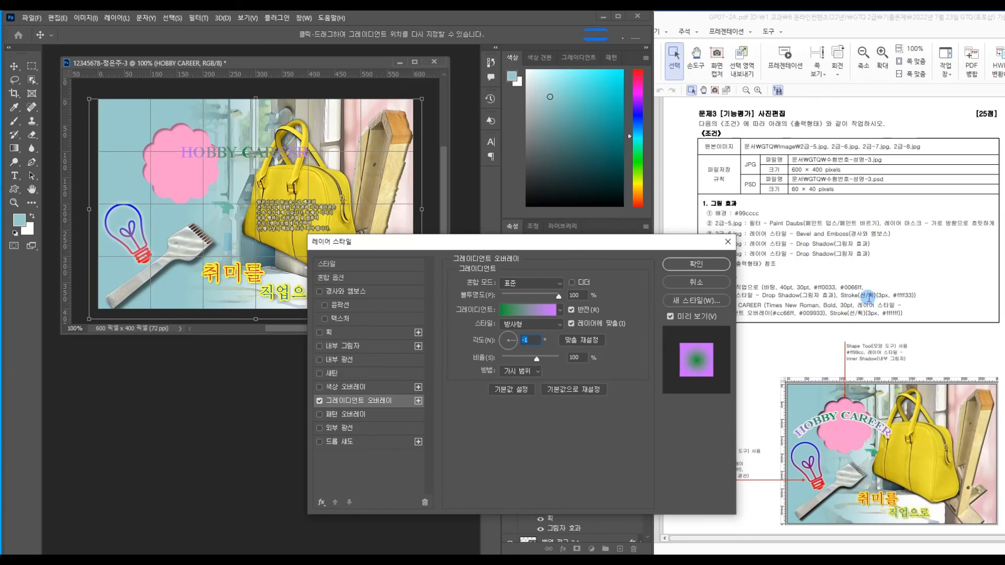
- Add a 3 px outside stroke in #FFFFFF to the "HOBBY CAREER" text and apply the layer styles
{"action": "left_click", "coordinate": [320, 333]}
{"action": "left_click", "coordinate": [348, 334]}
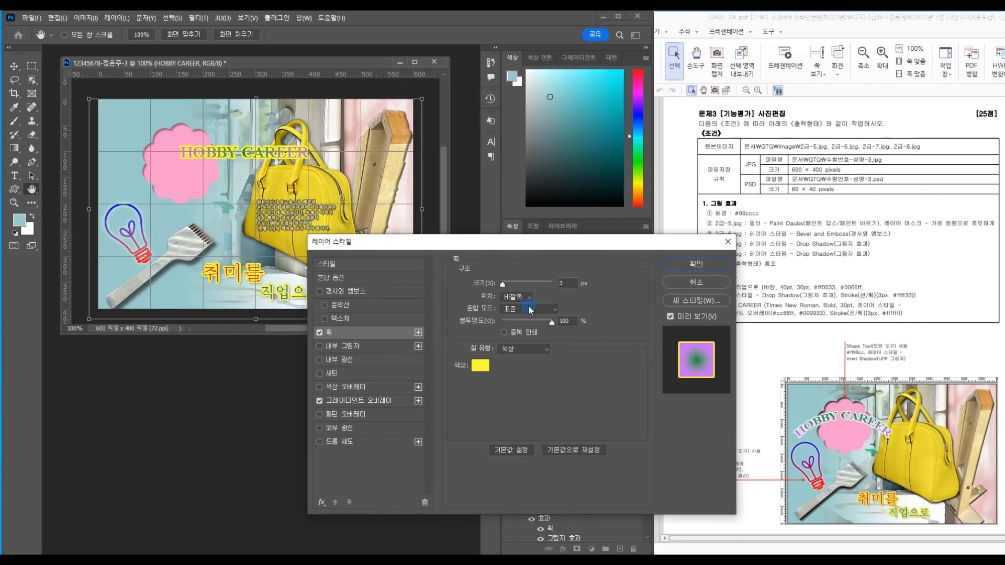
{"action": "left_click", "coordinate": [481, 365]}
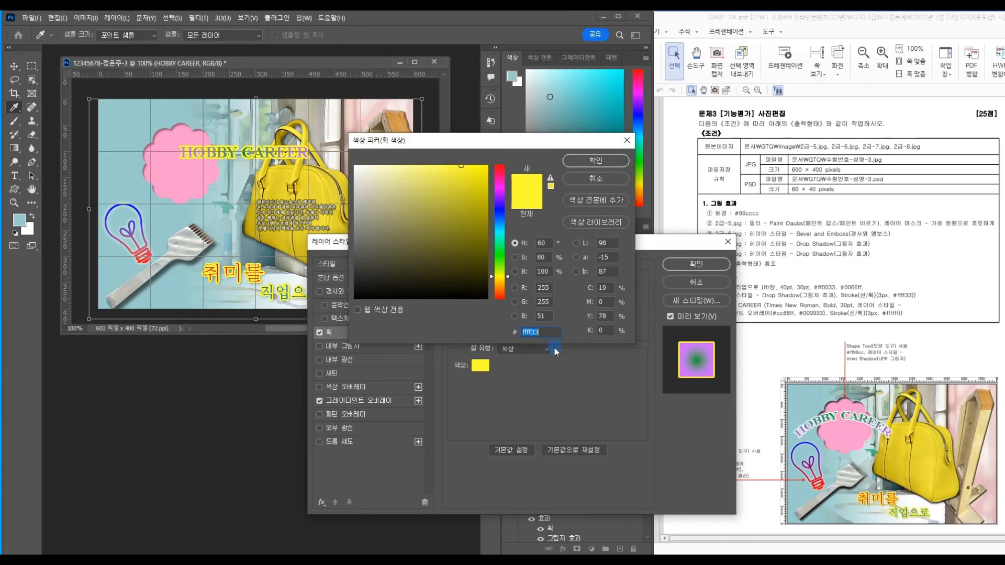
{"action": "type", "text": "FFFFFF"}
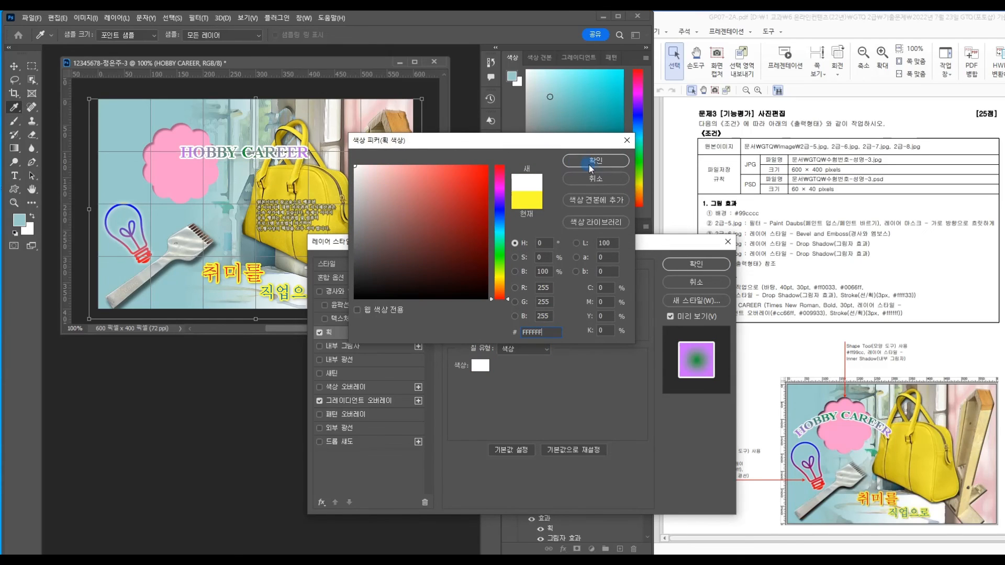
{"action": "left_click", "coordinate": [604, 164]}
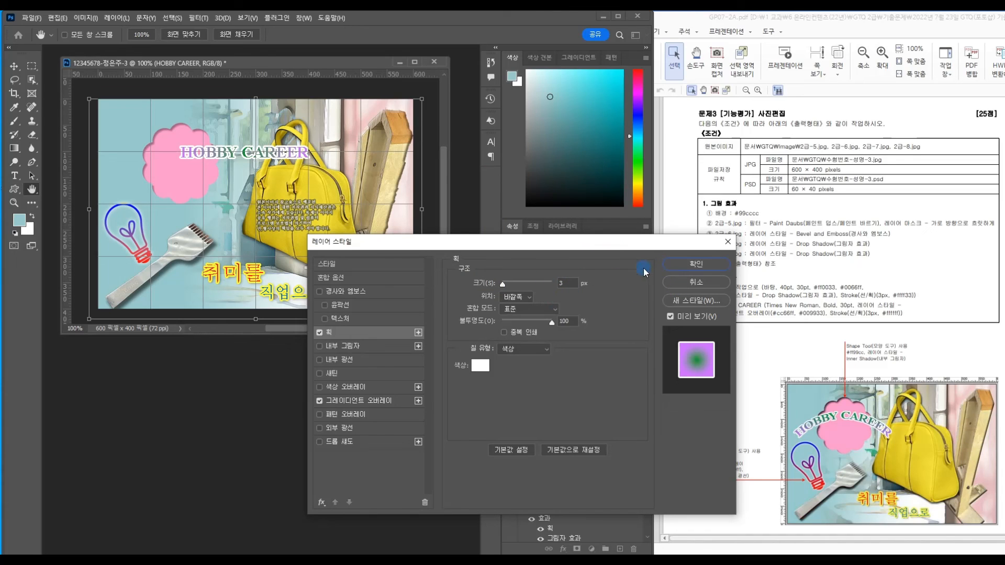
{"action": "left_click", "coordinate": [692, 268]}
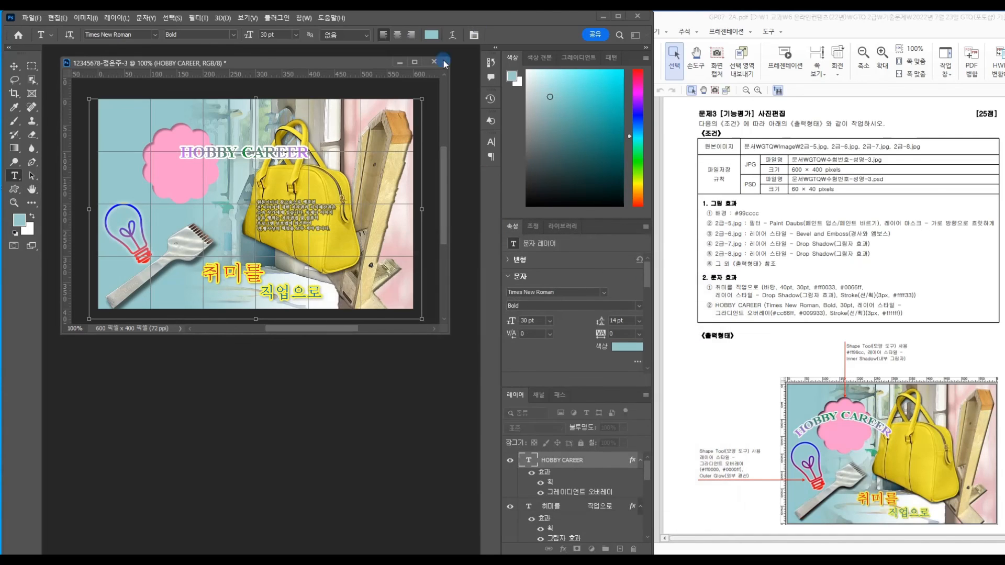
- Warp the "HOBBY CAREER" text with the Arc (부채꼴) style, adjust its bend and move it across the pink flower shape
{"action": "left_click", "coordinate": [450, 36]}
{"action": "left_click", "coordinate": [441, 137]}
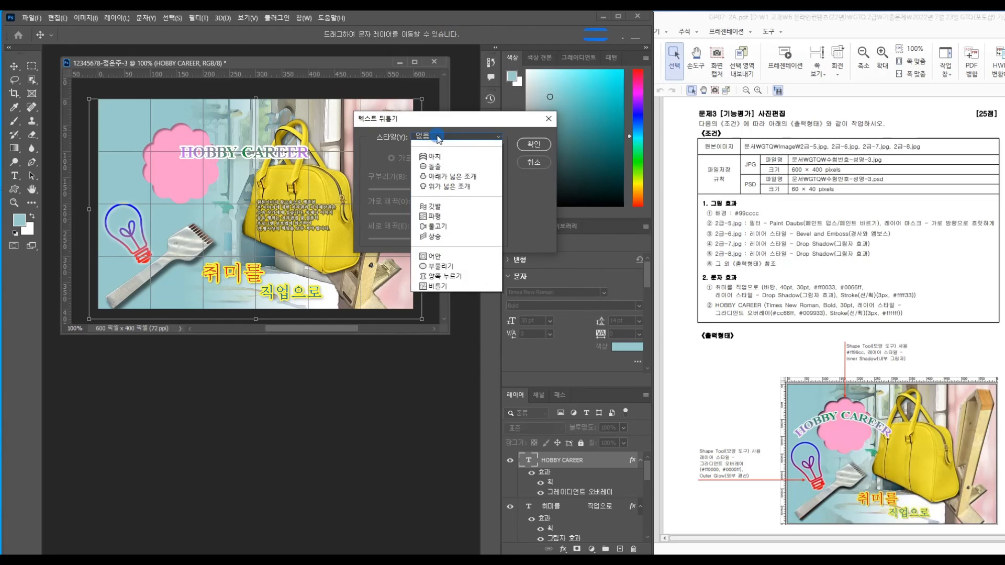
{"action": "left_click", "coordinate": [436, 166]}
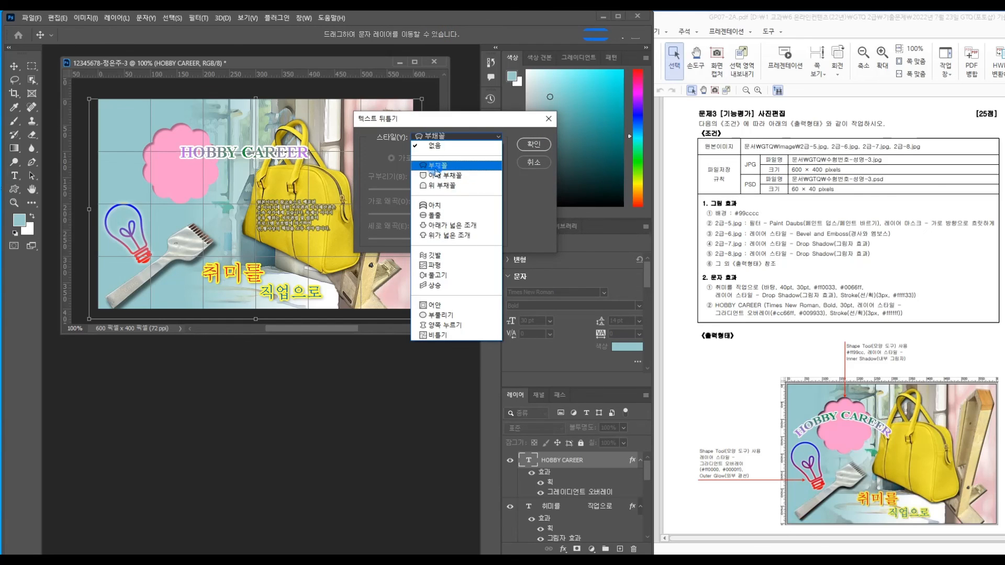
{"action": "left_click_drag", "start_coordinate": [460, 193], "coordinate": [453, 194]}
{"action": "left_click", "coordinate": [534, 144]}
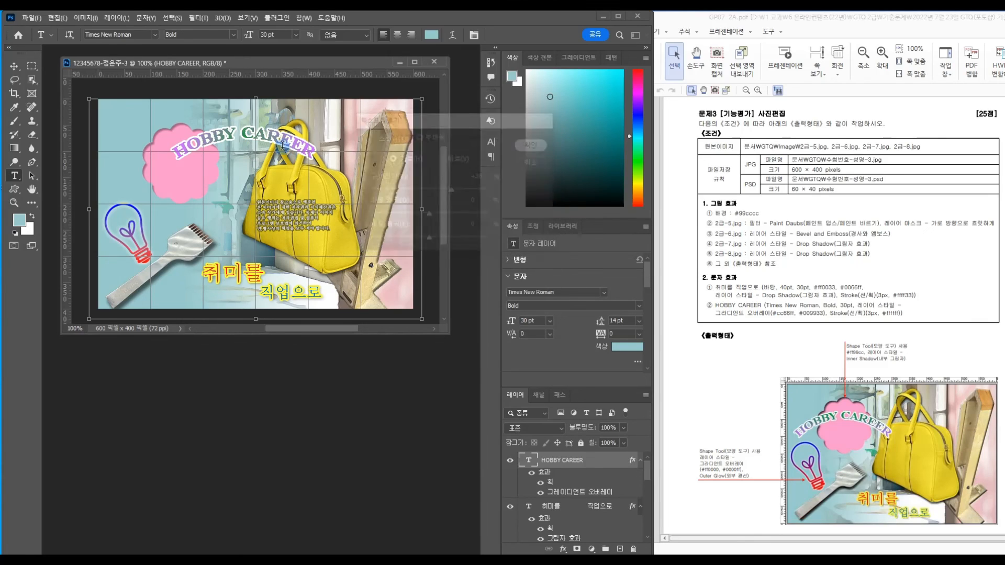
{"action": "key", "text": "v"}
{"action": "left_click_drag", "start_coordinate": [251, 136], "coordinate": [192, 166]}
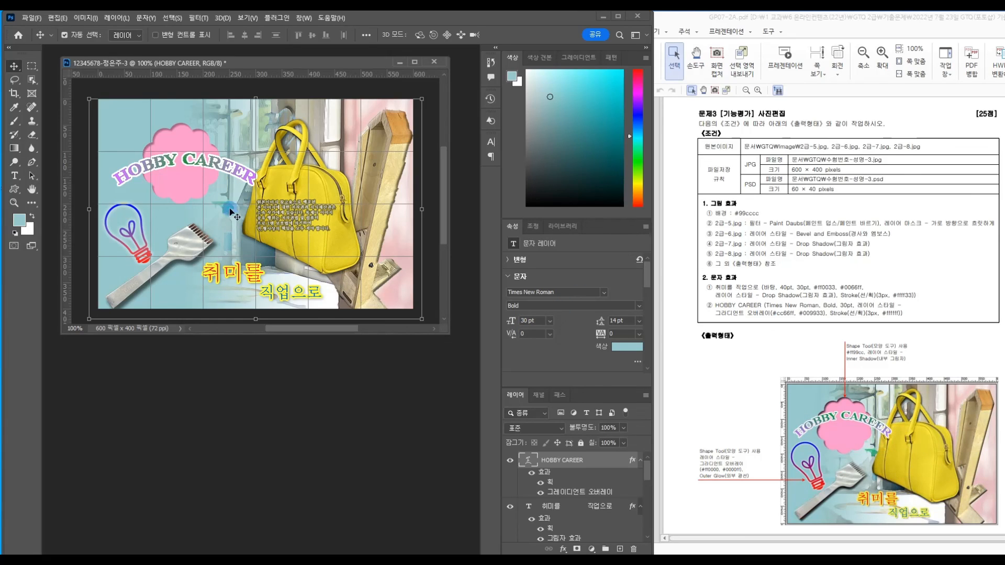
- Scale the yellow bag on layer 레이어 2 to 104.59% and shift it slightly left toward the arched text
{"action": "left_click_drag", "start_coordinate": [643, 484], "coordinate": [656, 513]}
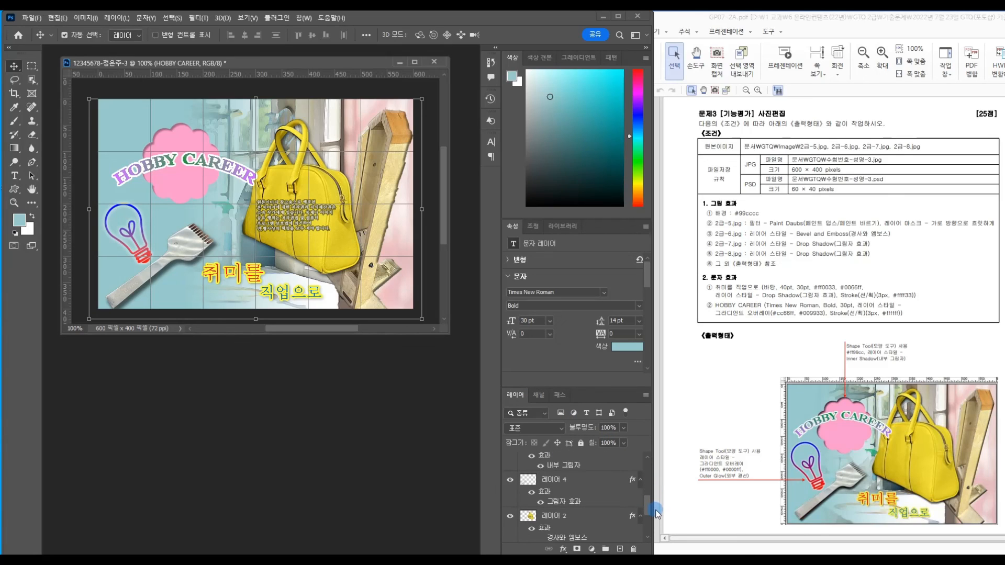
{"action": "left_click", "coordinate": [604, 516]}
{"action": "key", "text": "ctrl+t"}
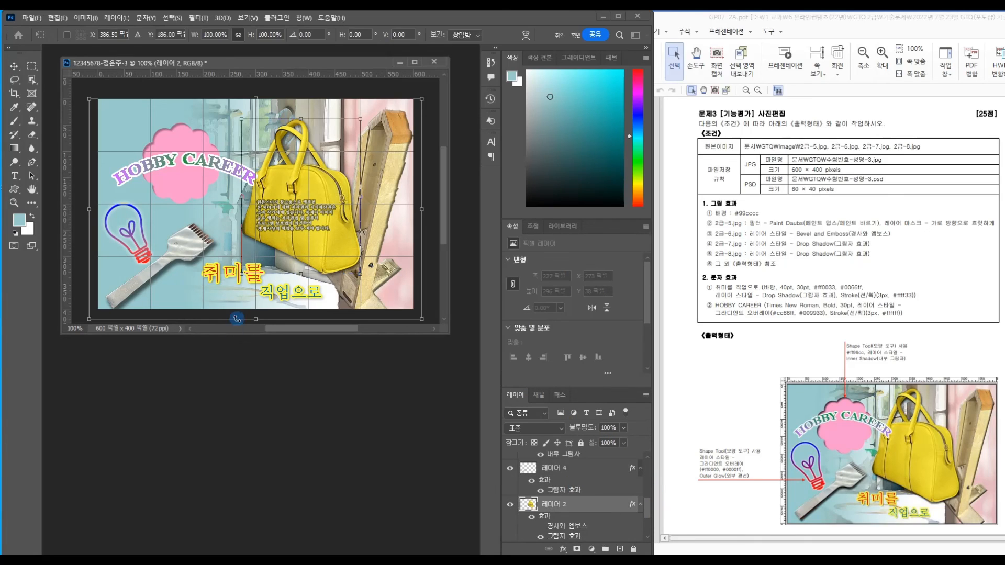
{"action": "mouse_move", "coordinate": [336, 245]}
{"action": "left_mouse_down"}
{"action": "mouse_move", "coordinate": [354, 284]}
{"action": "mouse_move", "coordinate": [327, 261]}
{"action": "left_mouse_up"}
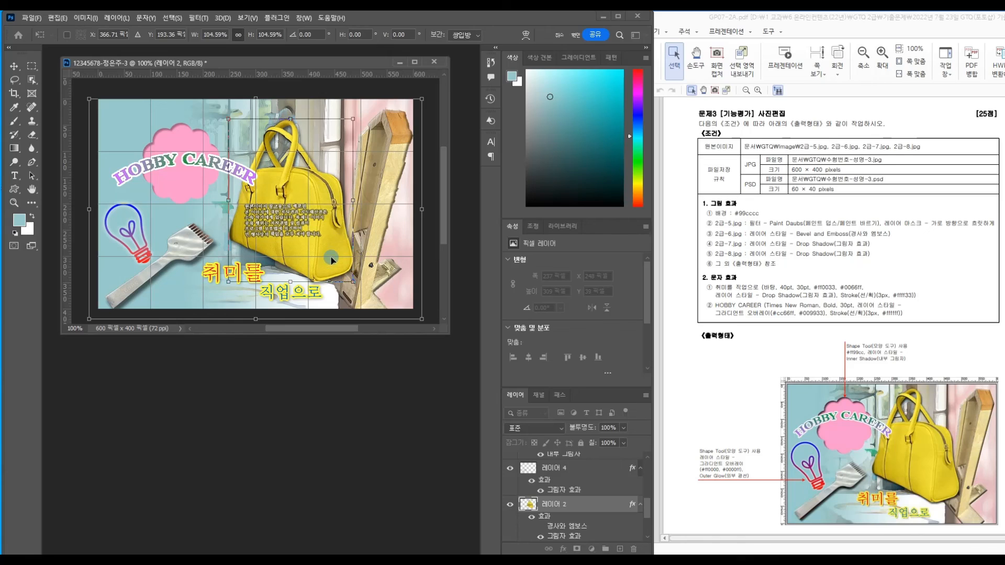
{"action": "key", "text": "Return"}
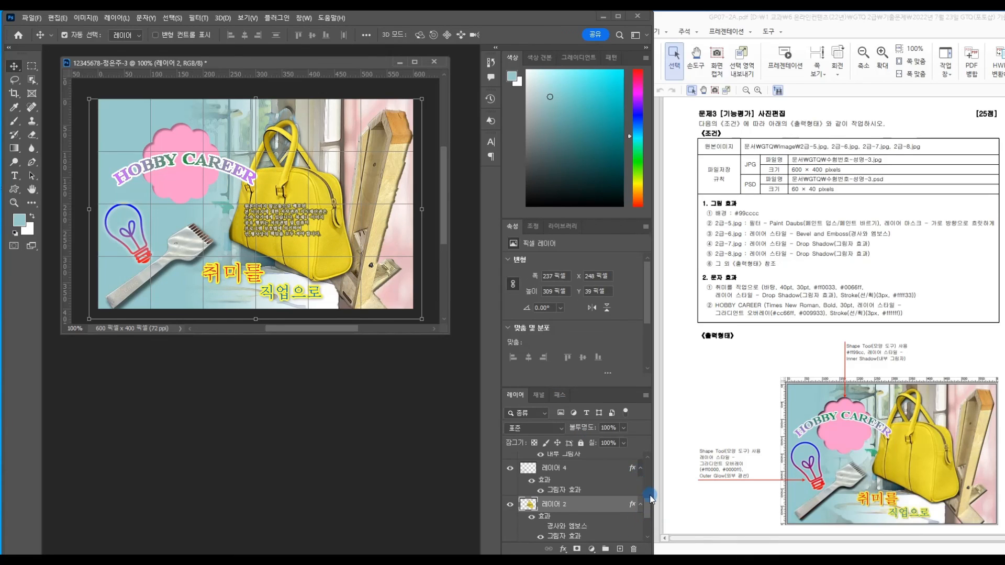
{"action": "left_click_drag", "start_coordinate": [648, 507], "coordinate": [644, 467]}
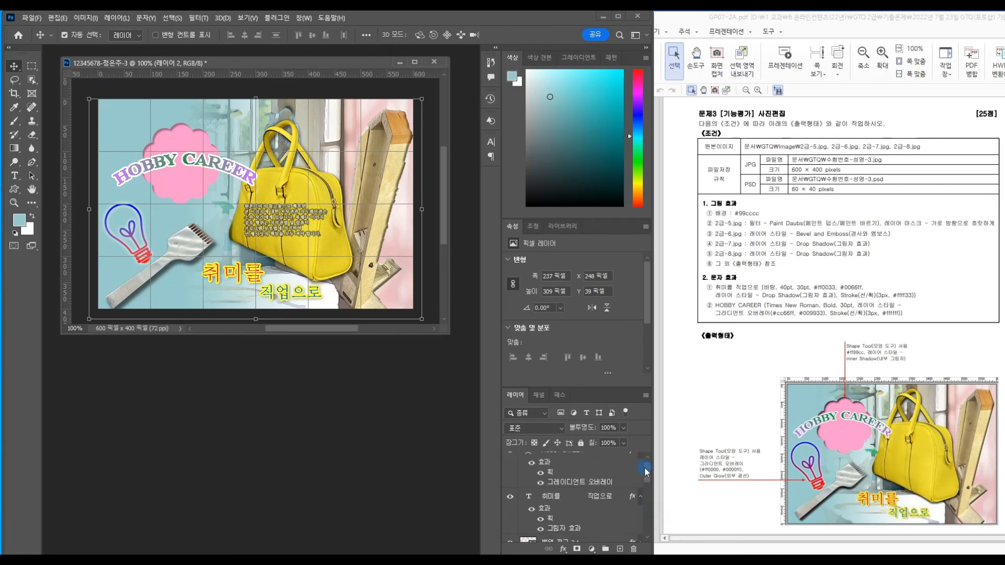